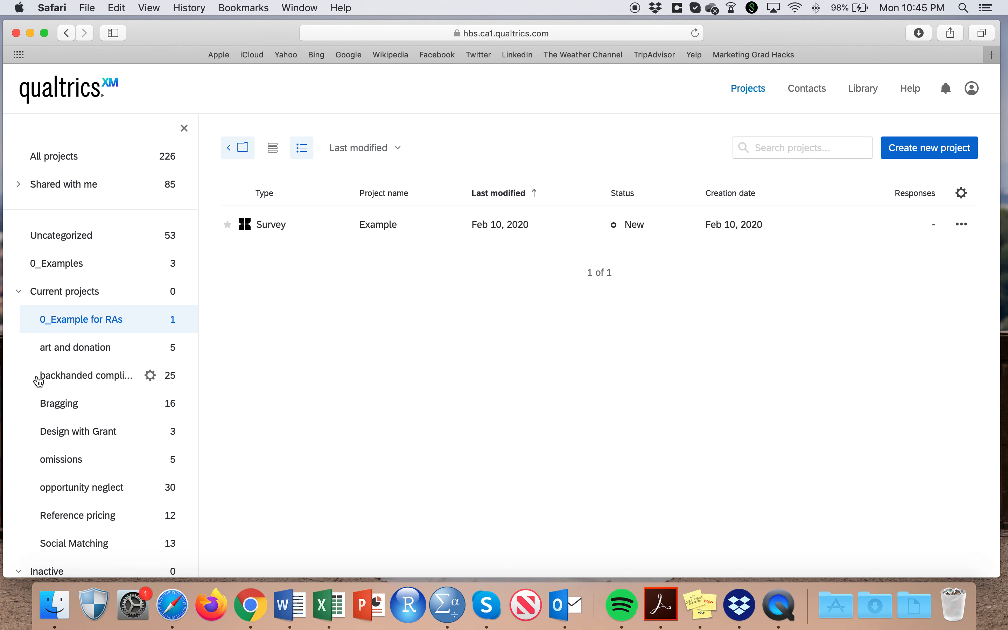
- Open the Example survey project from the 0_Example for RAs folder
scroll(37, 383, "down", 3)
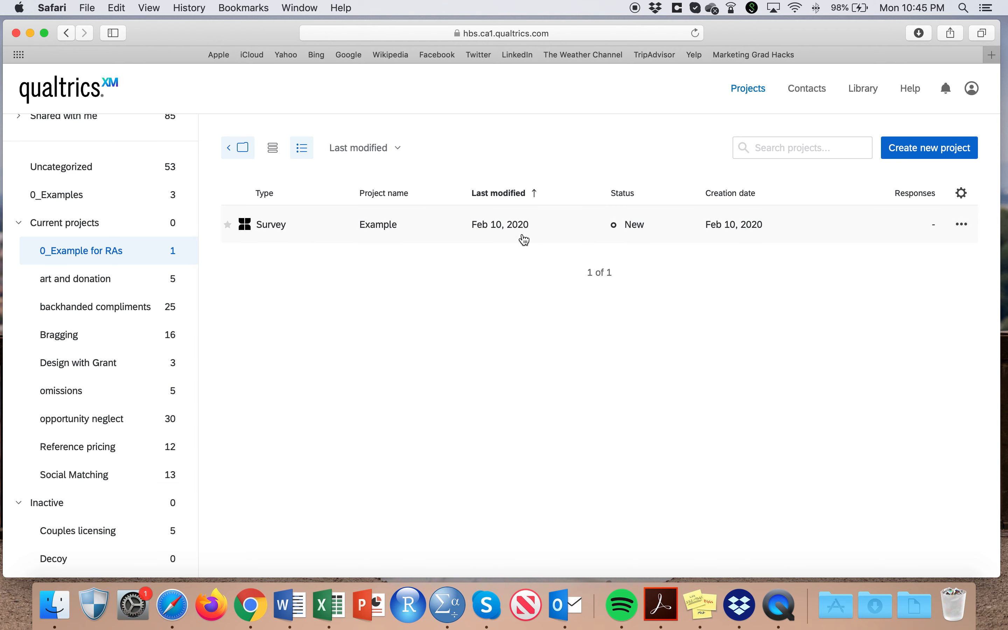
scroll(83, 252, "up", 2)
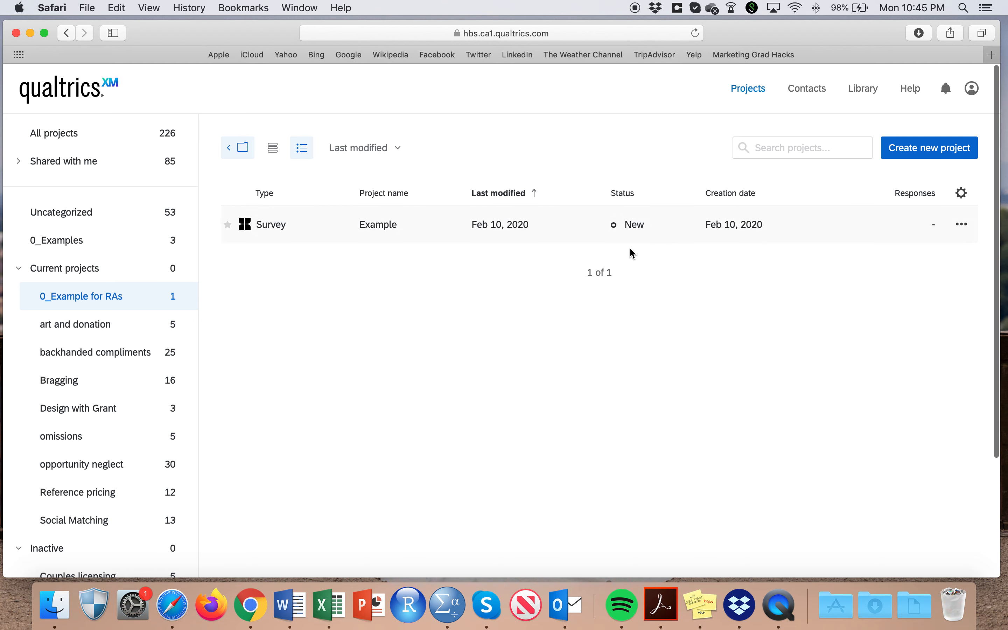
left_click(541, 229)
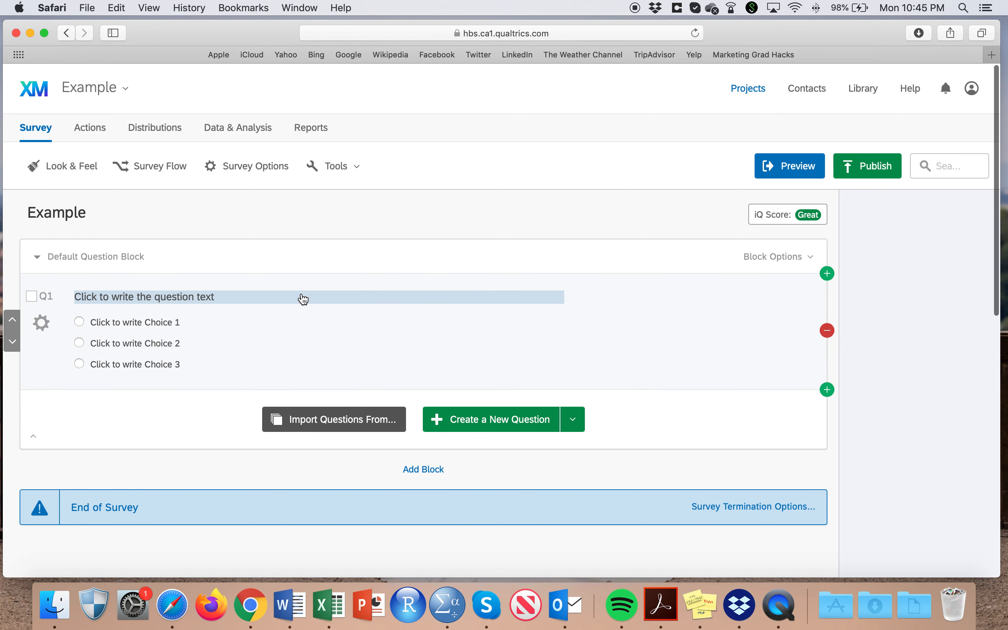
scroll(286, 236, "down", 1)
scroll(286, 237, "up", 1)
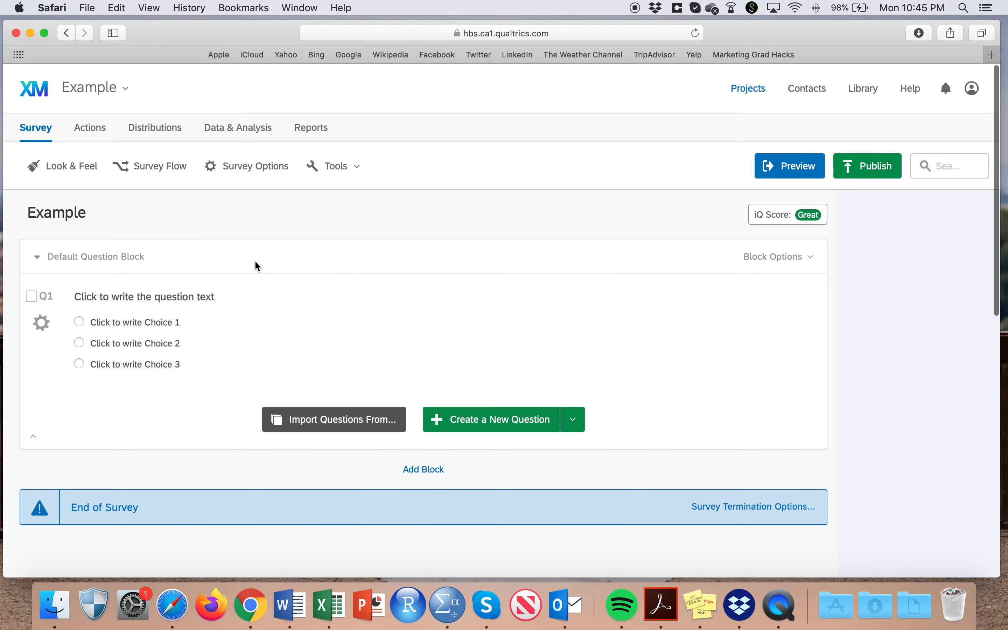
- Select question Q1 and add a new block below the Default Question Block
left_click(274, 345)
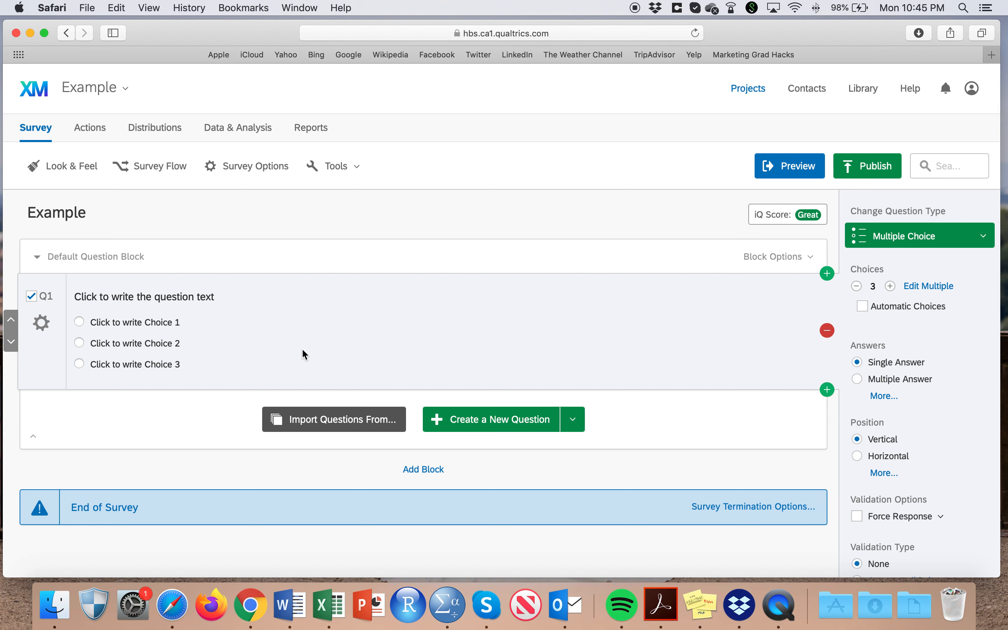
scroll(585, 329, "down", 1)
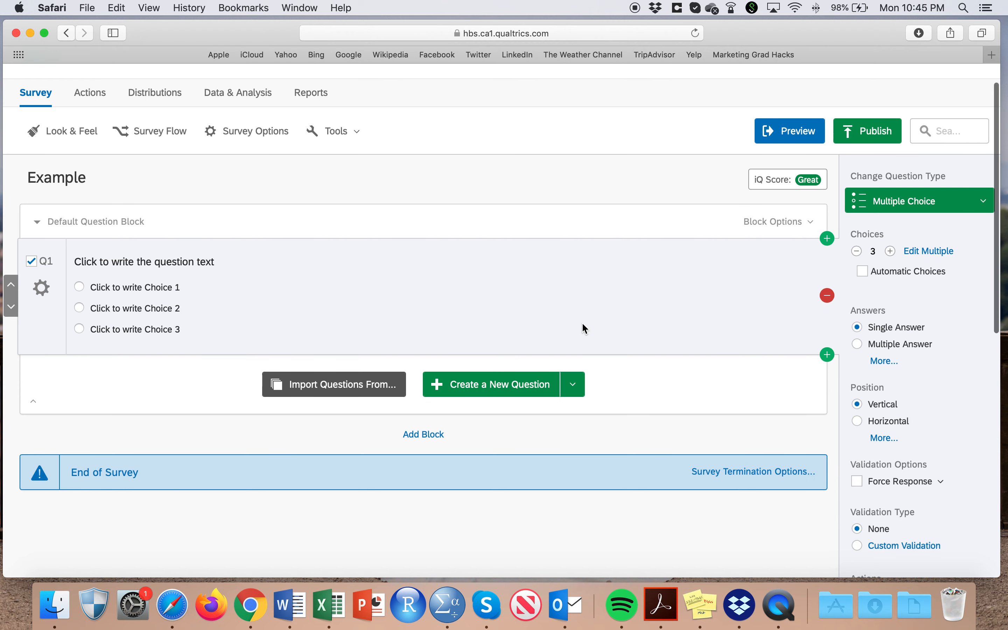
scroll(585, 329, "up", 1)
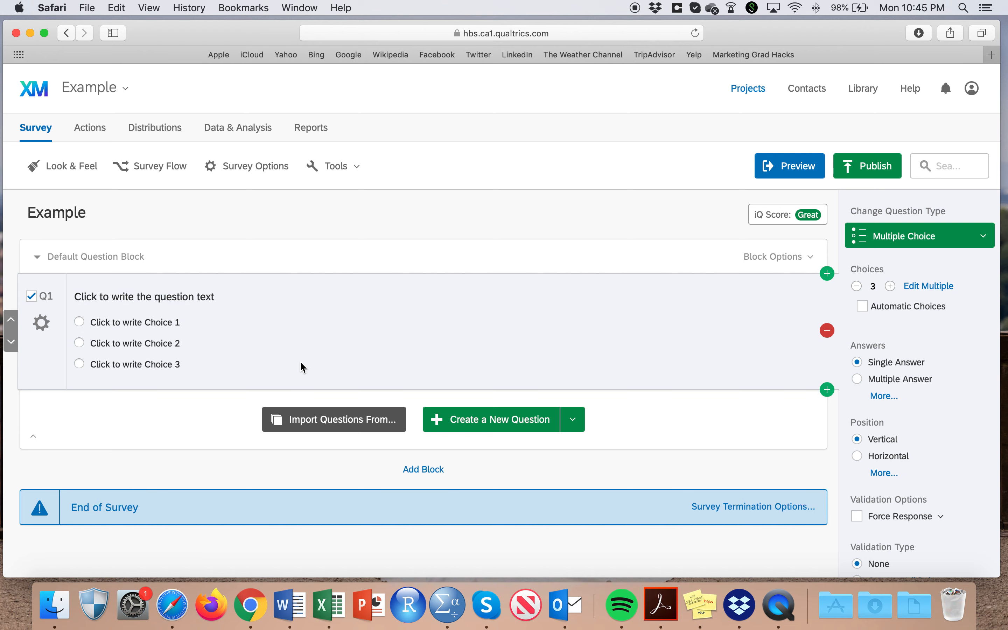
scroll(302, 366, "down", 1)
left_click(429, 437)
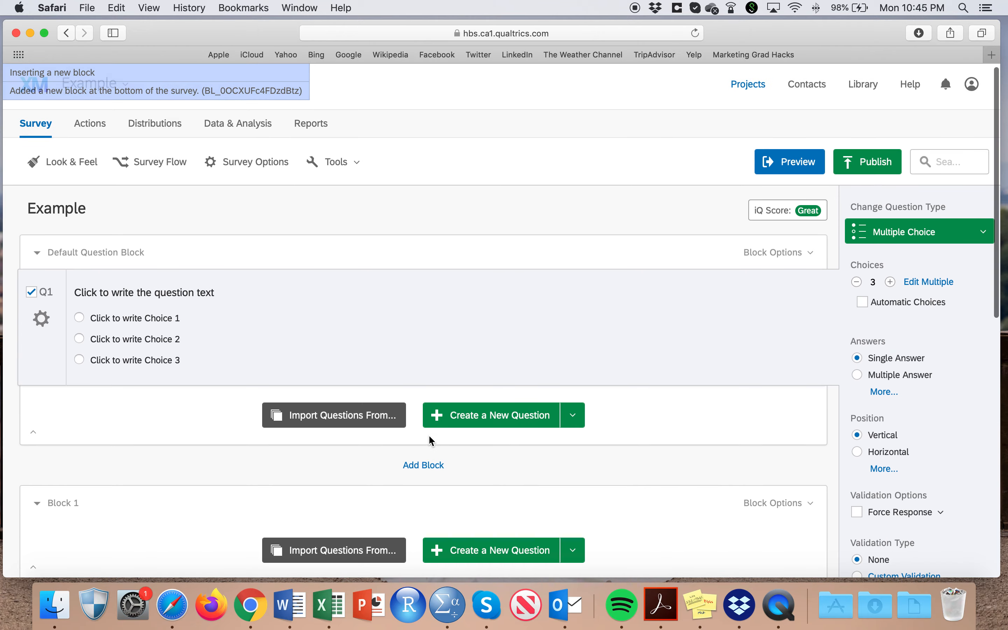
- Look over the survey's two question blocks and the settings available for question Q1
scroll(429, 436, "down", 2)
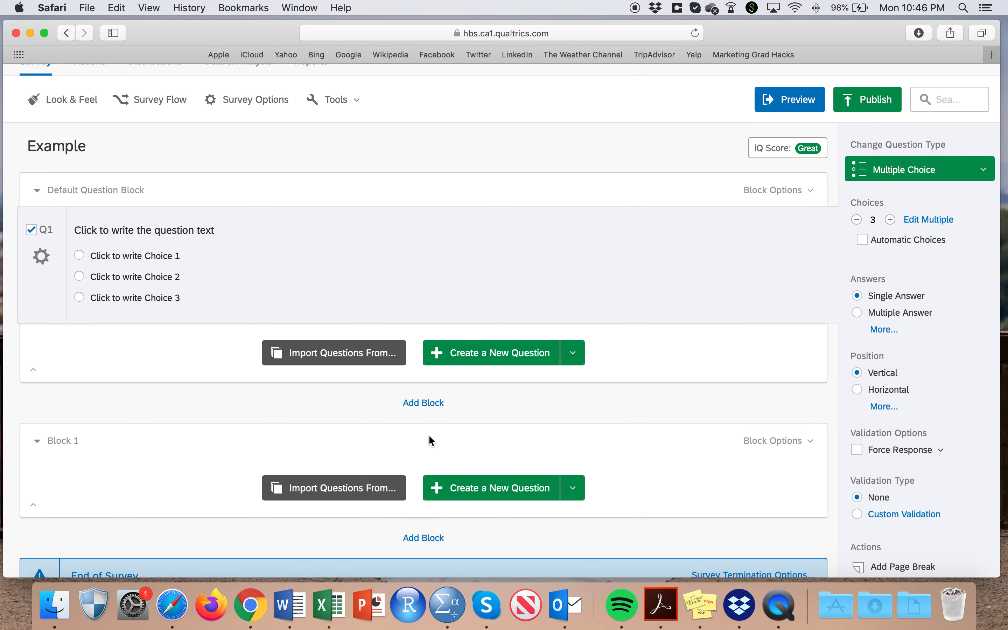
scroll(429, 437, "up", 1)
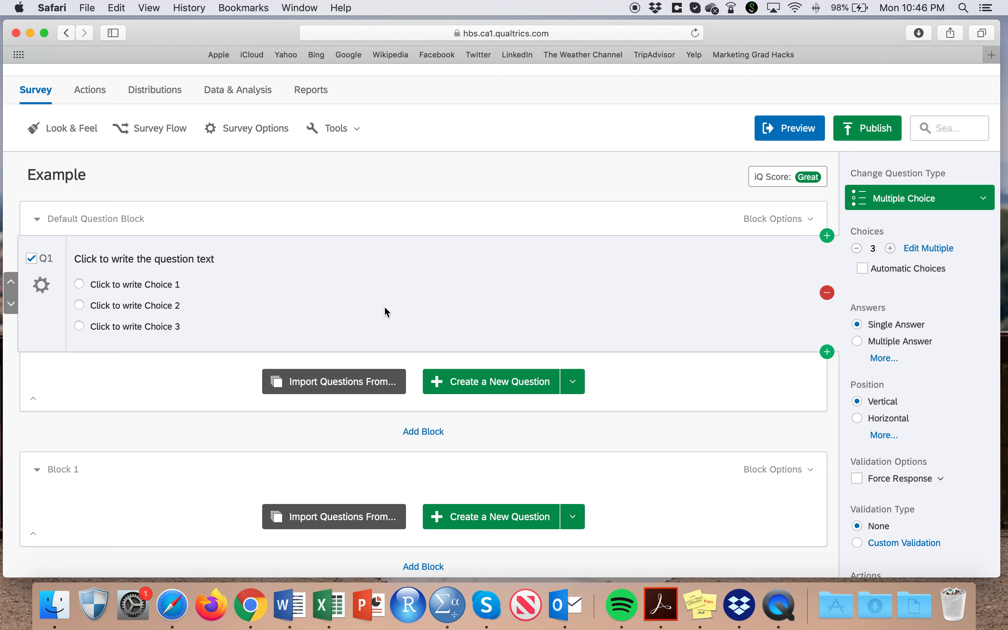
scroll(385, 308, "down", 3)
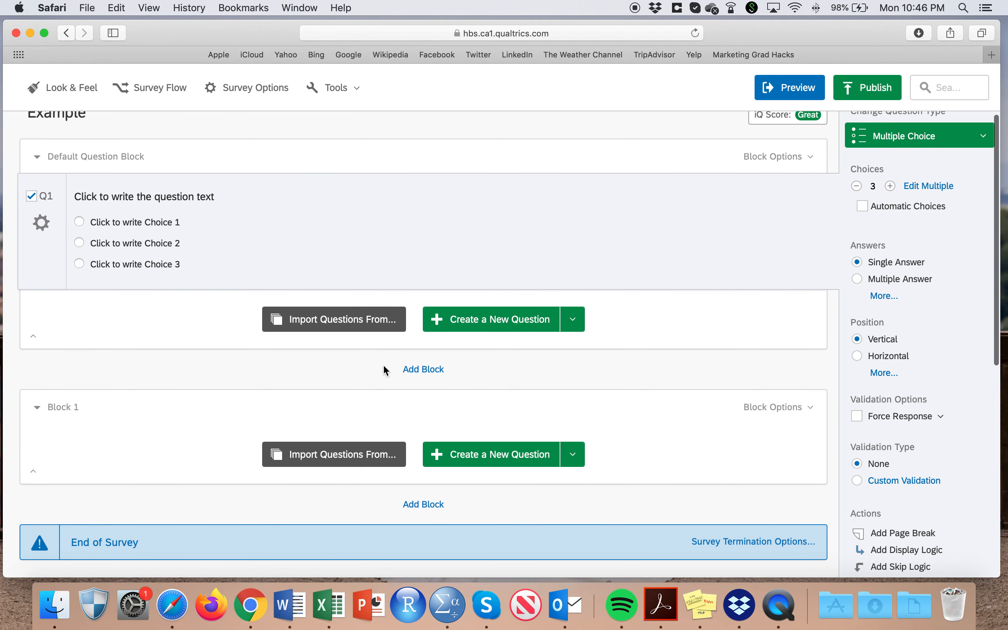
scroll(386, 371, "down", 5)
scroll(386, 371, "up", 8)
scroll(385, 371, "down", 3)
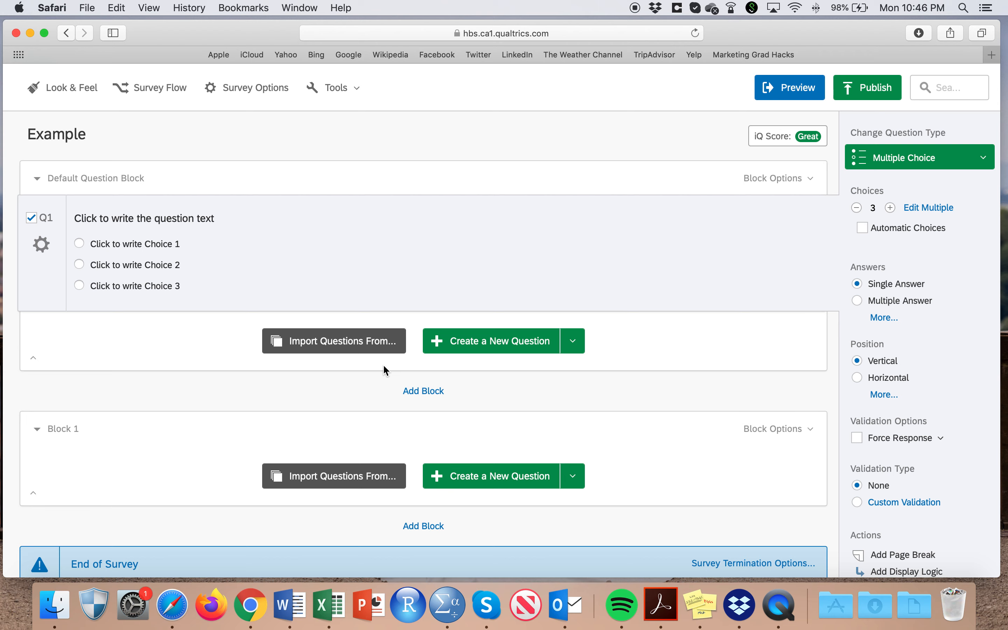
scroll(383, 364, "up", 1)
scroll(407, 273, "up", 1)
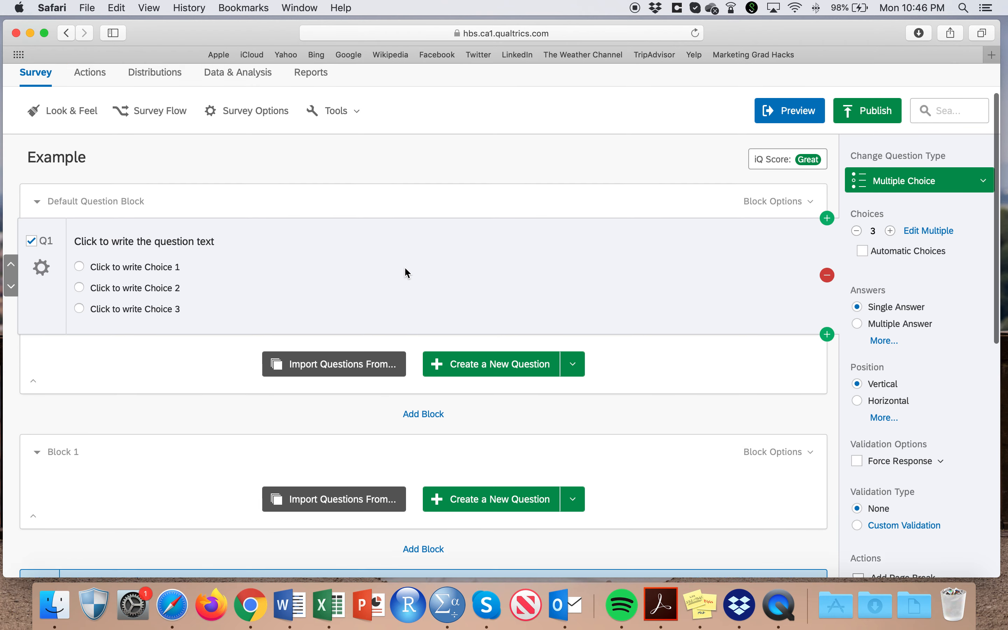
scroll(565, 301, "up", 2)
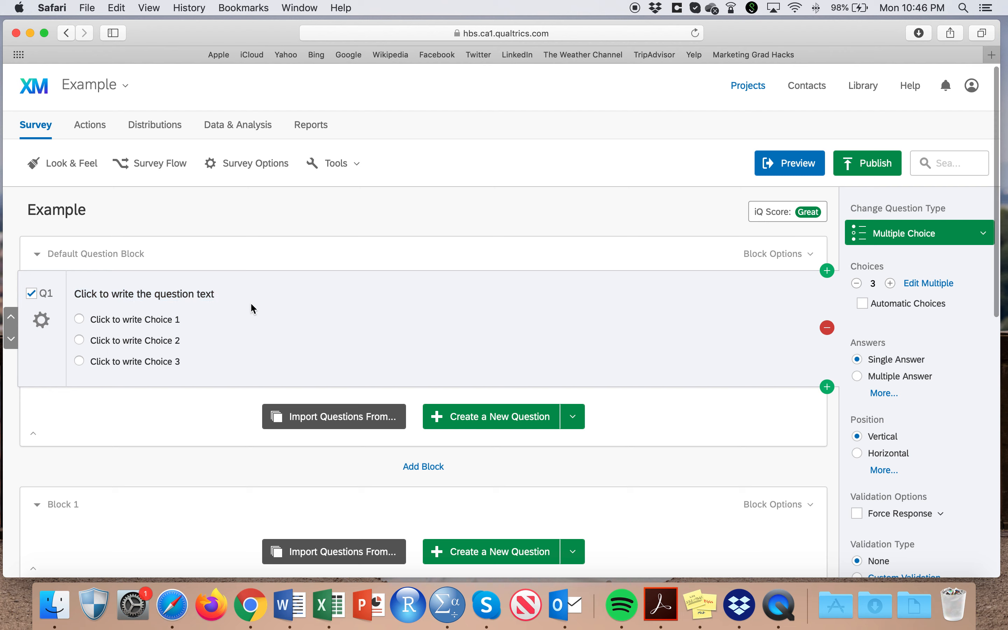
- Replace the placeholder text of question Q1 with "Hello"
left_click(145, 301)
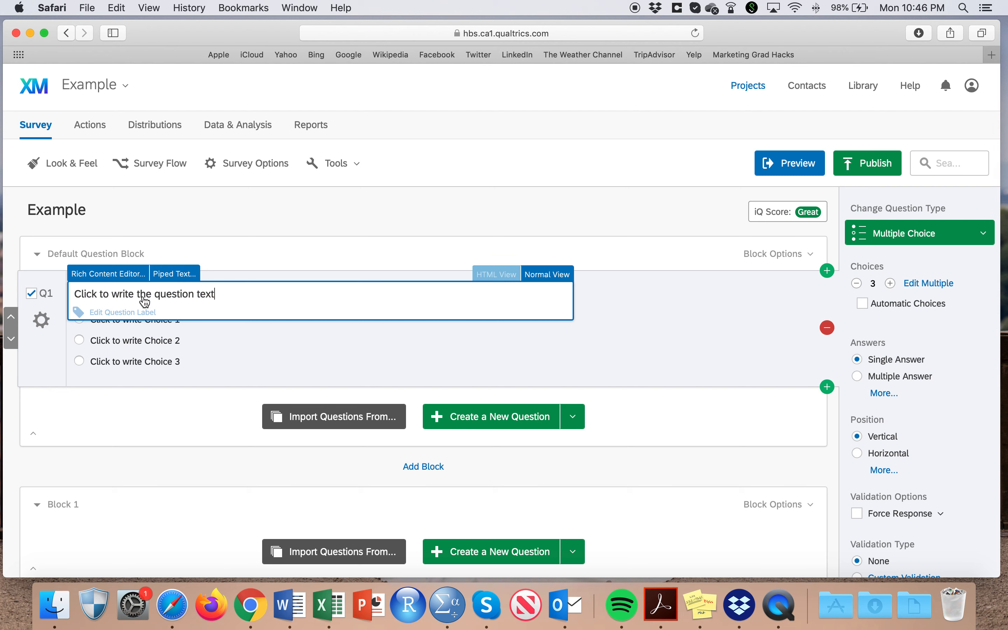
triple_click(184, 294)
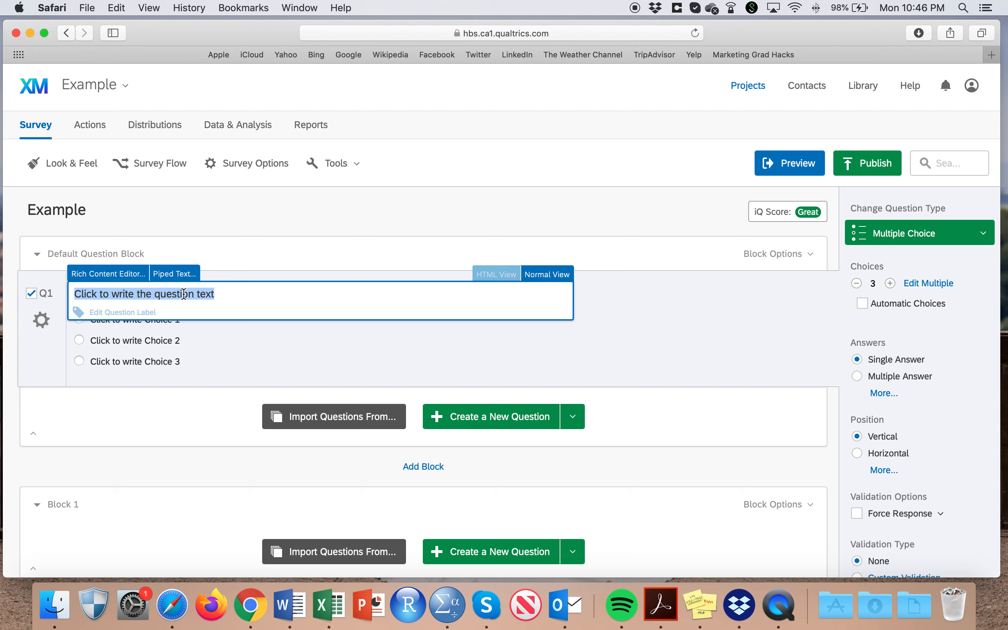
type("Hello")
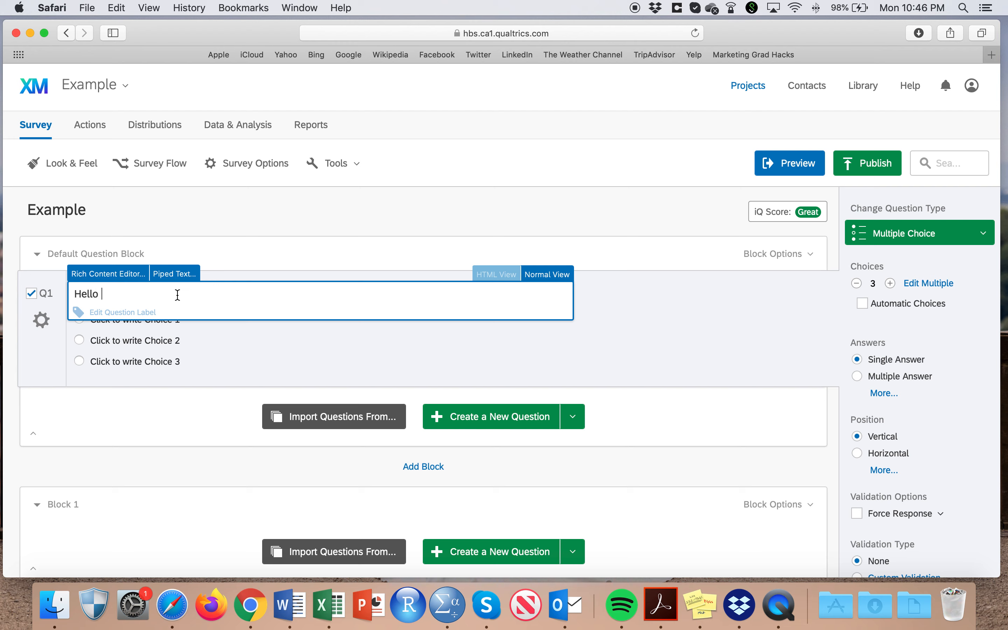
left_click(264, 350)
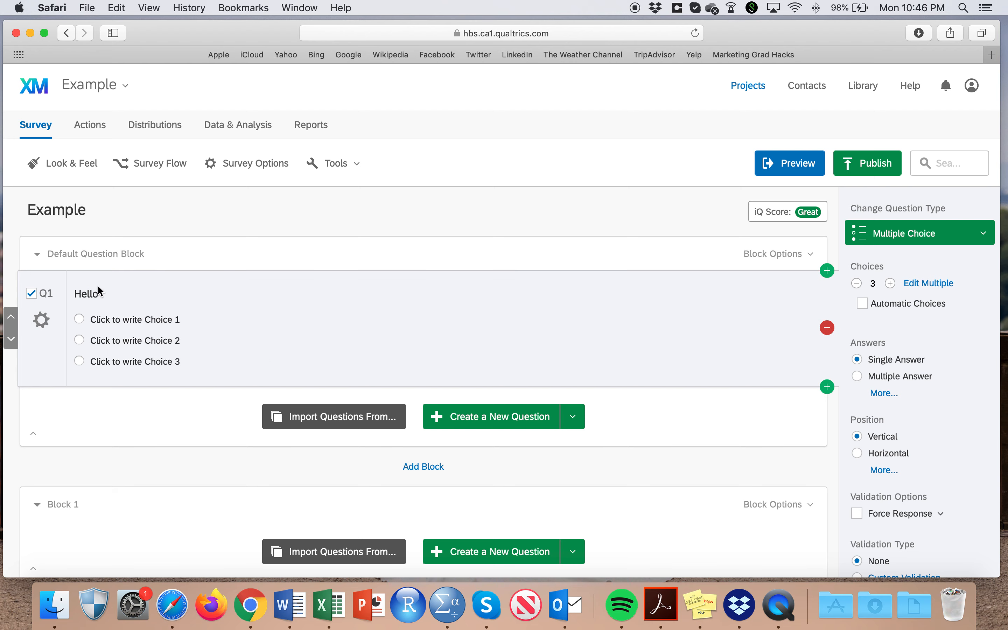
- Open Q1's text in the Rich Content Editor and set the font of "Hello" to Comic Sans MS
left_click(99, 298)
left_click_drag(80, 295, 107, 296)
left_click(127, 280)
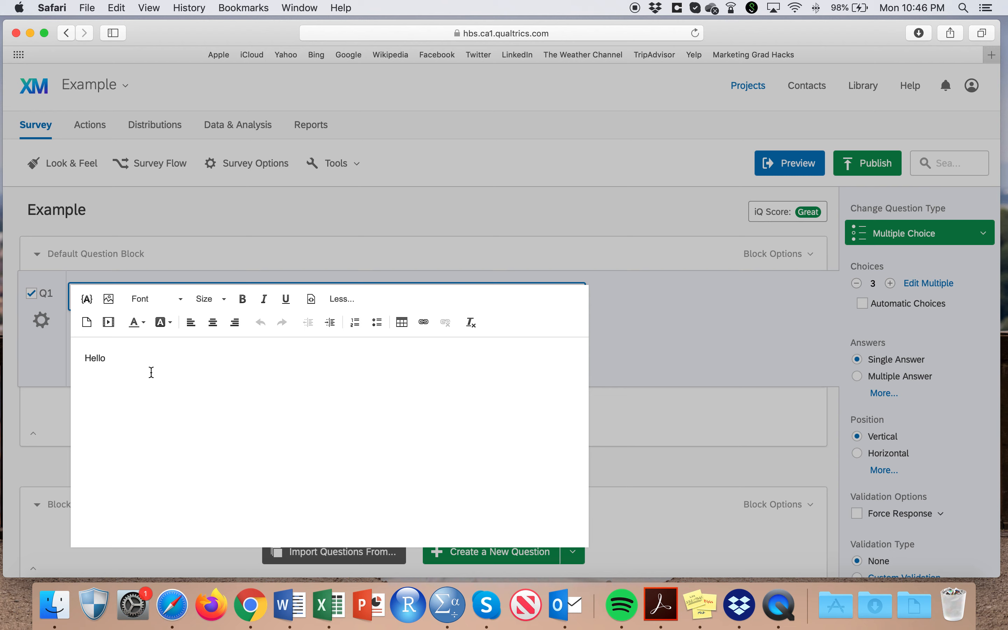
left_click_drag(141, 357, 61, 357)
left_click(151, 299)
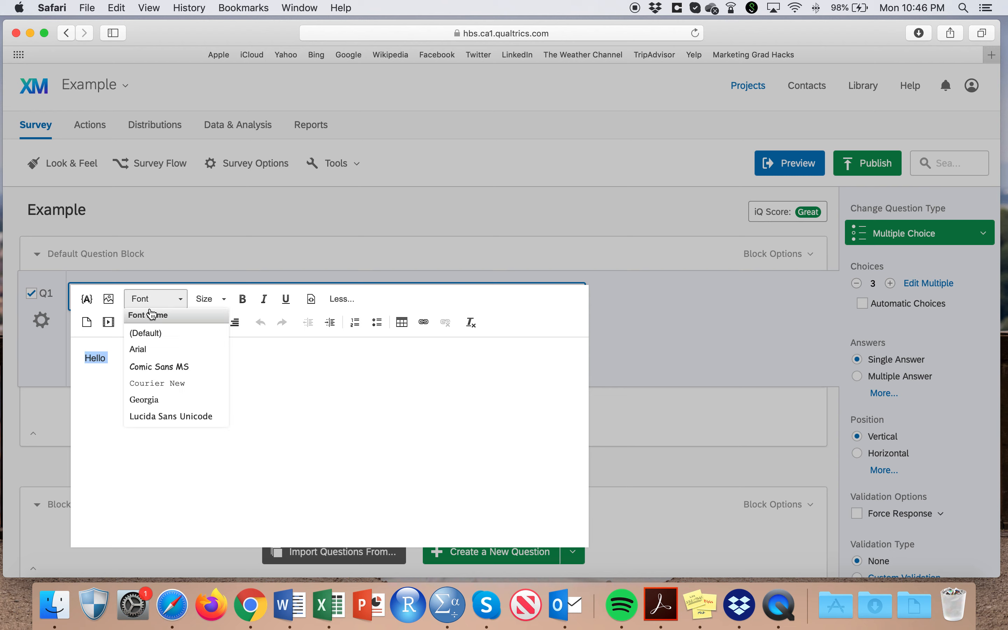
left_click(153, 352)
left_click(159, 298)
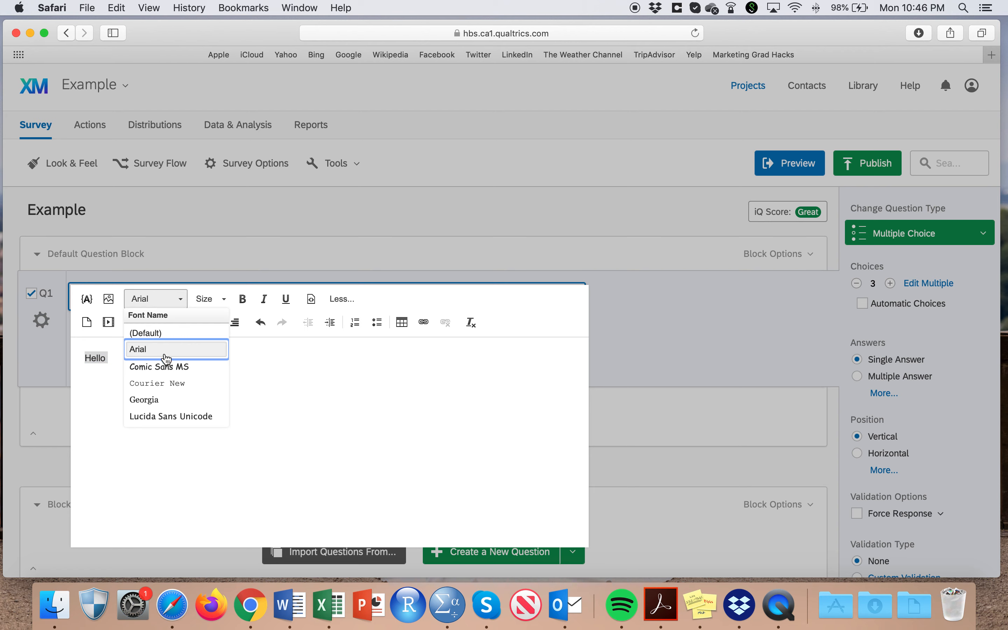
left_click(162, 359)
- Set the size of the "Hello" text to 12pt and make it bold
left_click(223, 306)
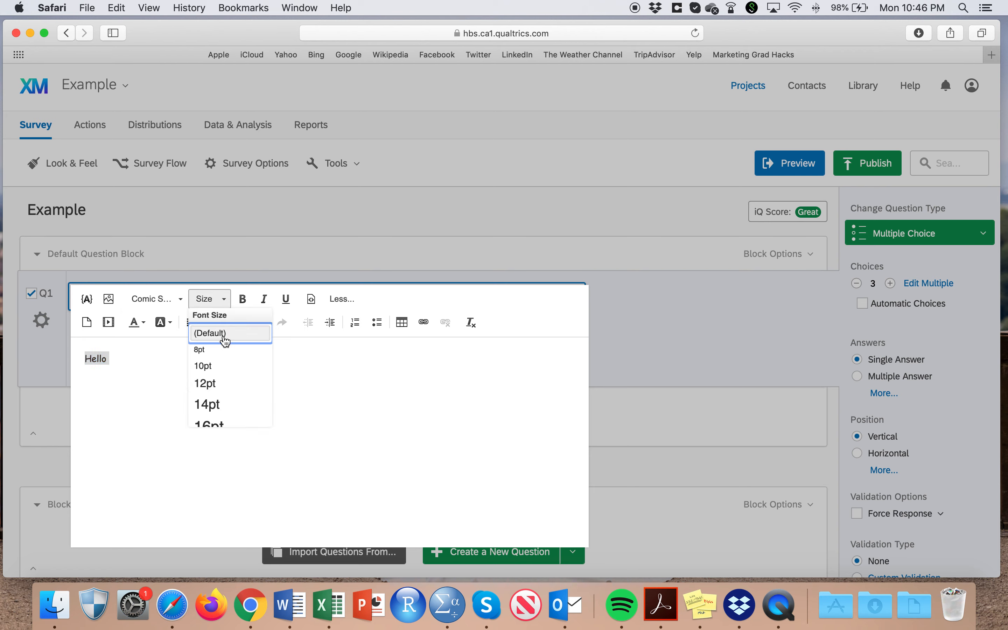
left_click(220, 385)
left_click(250, 304)
left_click(229, 365)
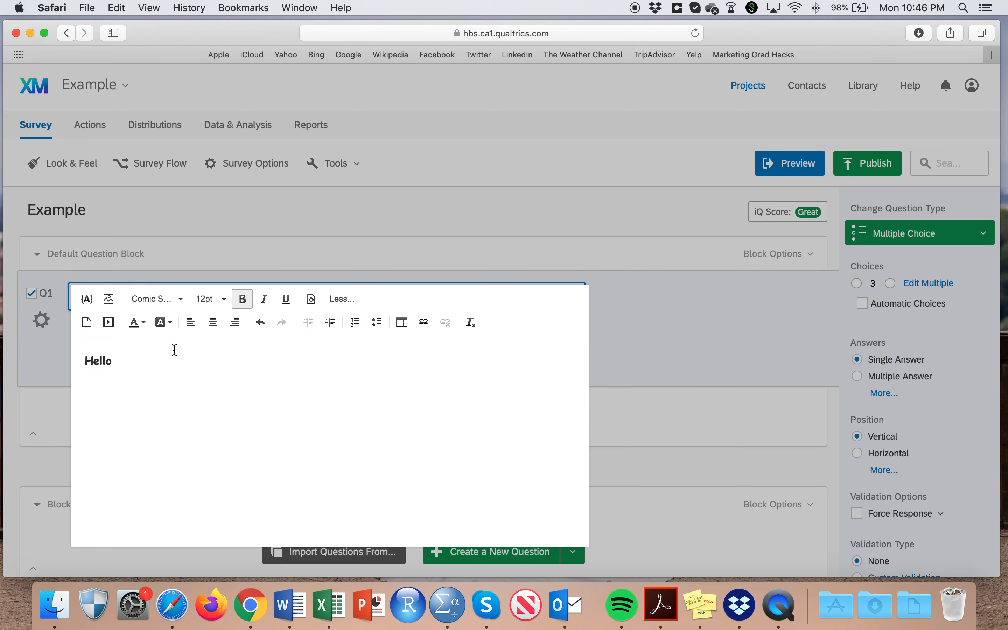
- Format the "Hello" line in question Q1 as a bulleted list item
left_click_drag(176, 350, 70, 352)
left_click(376, 324)
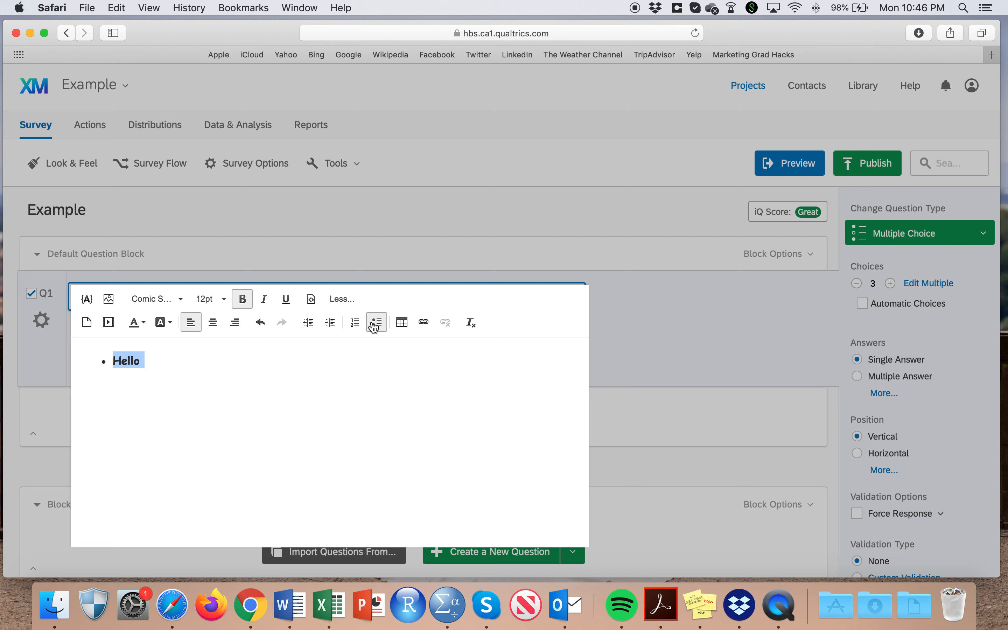
left_click(296, 350)
- Examine the table properties and browse the graphics library without inserting anything into the question
left_click(402, 323)
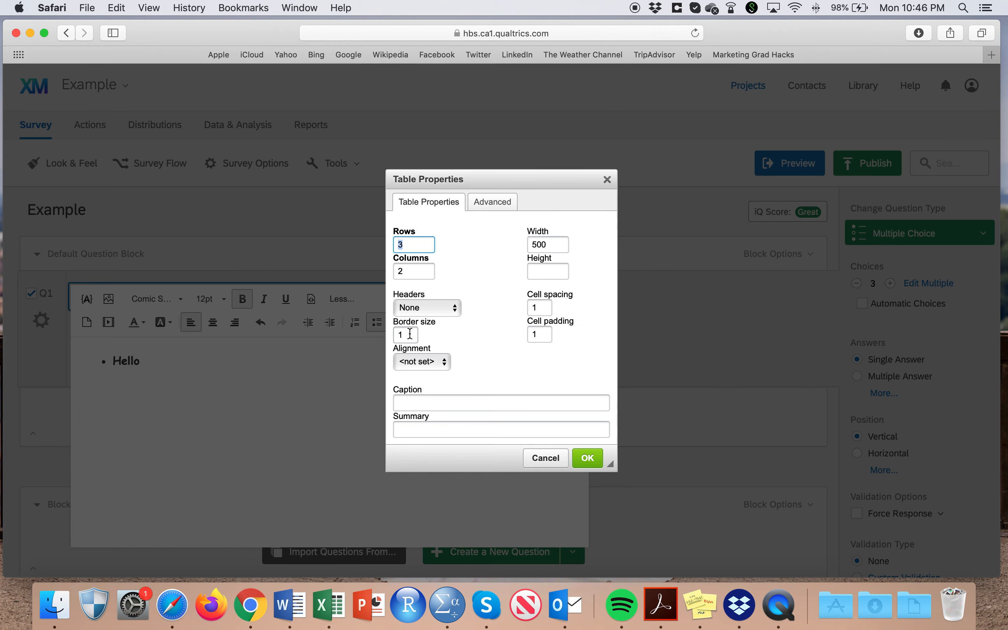
left_click(554, 459)
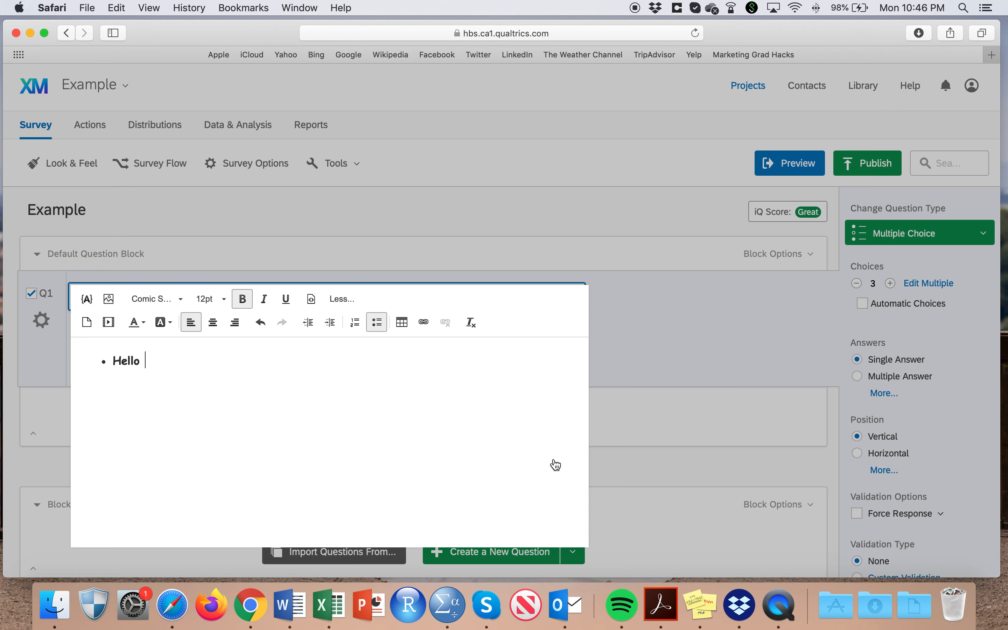
left_click(109, 300)
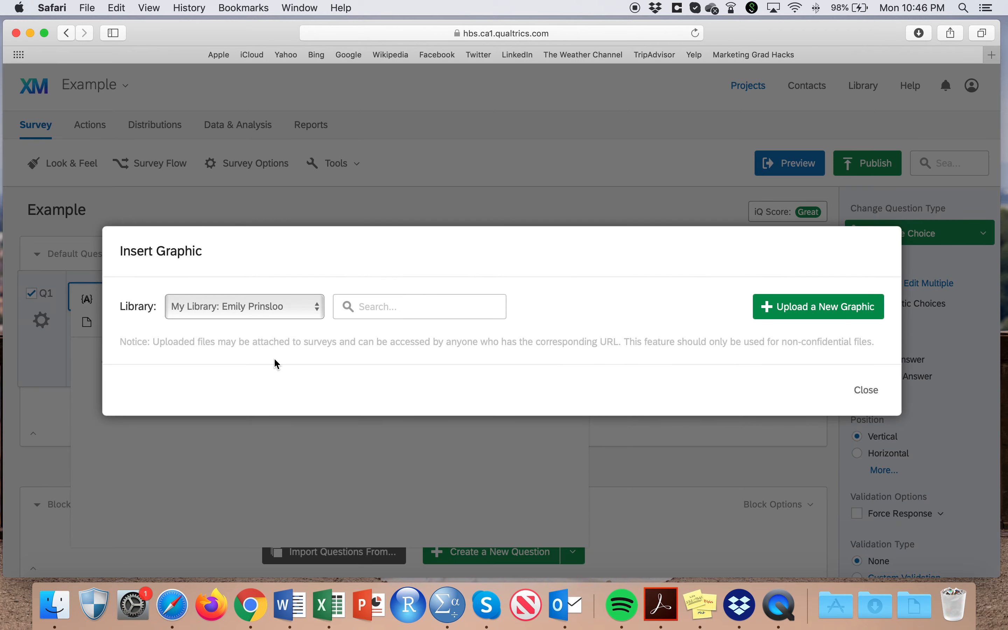
scroll(166, 271, "down", 2)
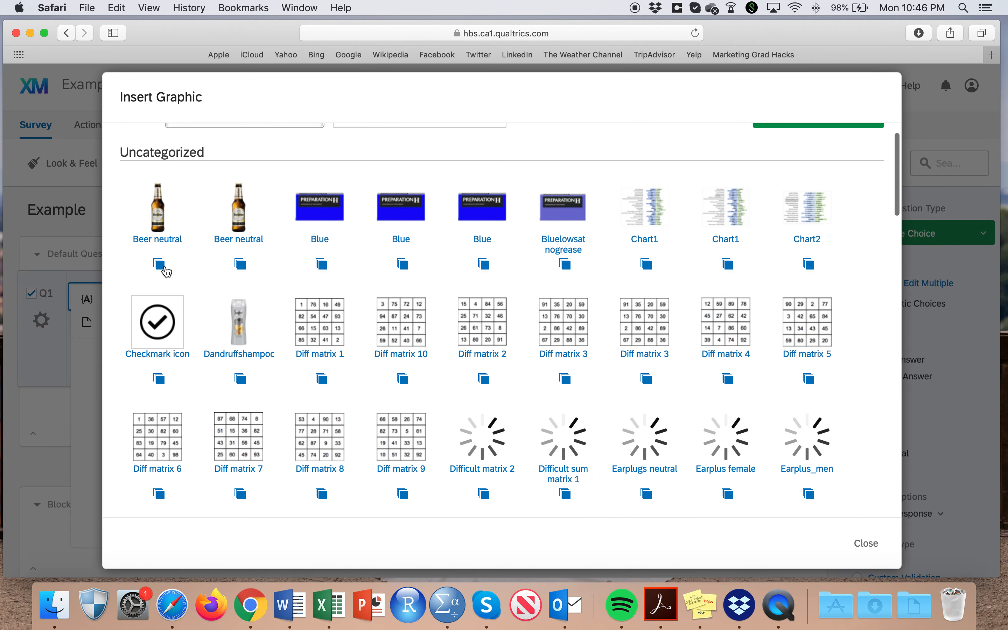
scroll(399, 403, "down", 6)
scroll(398, 403, "down", 4)
left_click(862, 543)
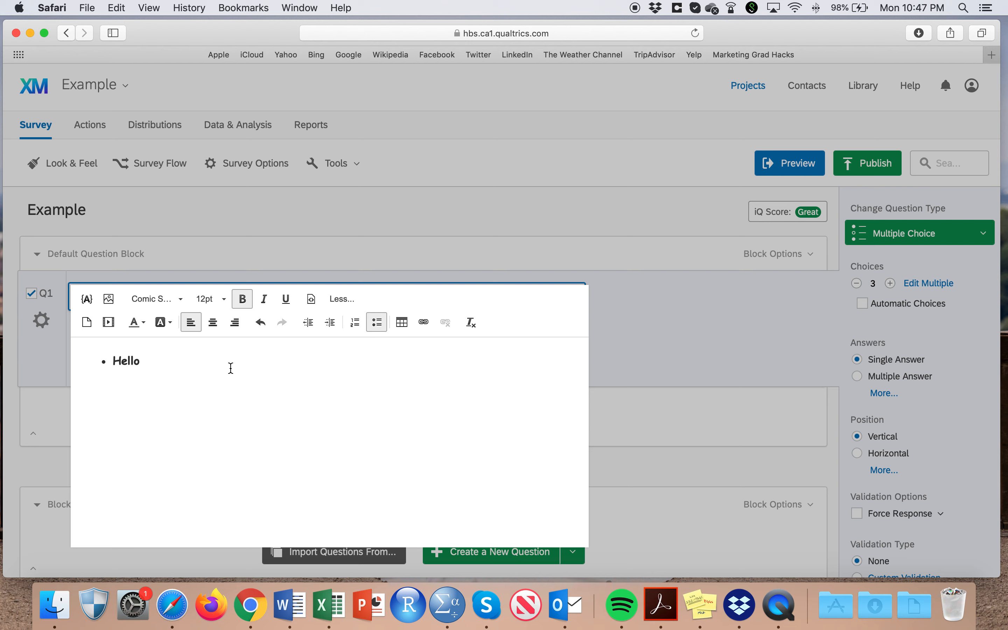
- Collapse and restore the extended formatting tools, and view the HTML source of the question text
left_click(338, 300)
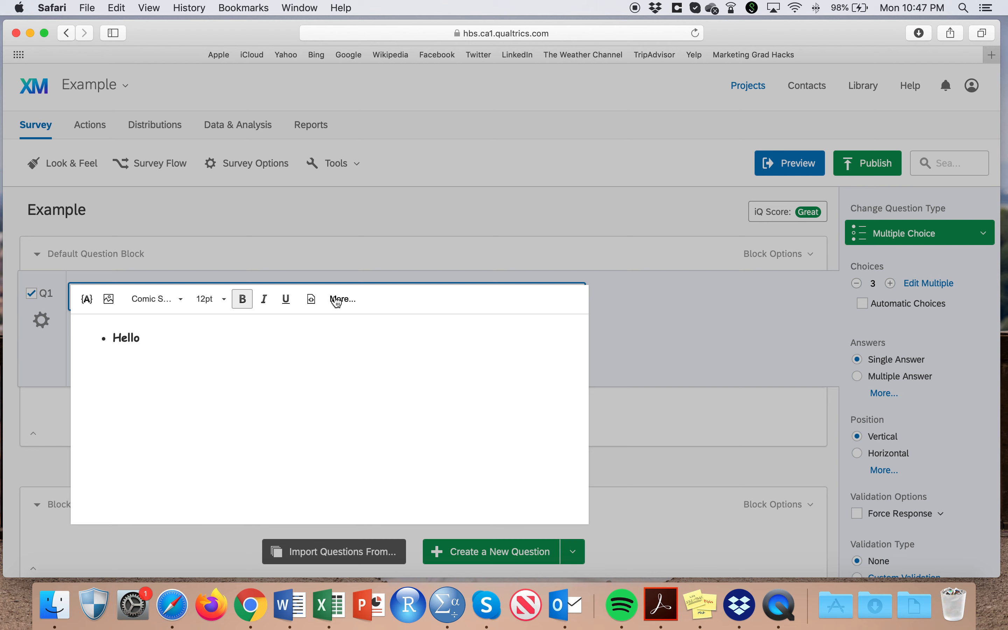
left_click(338, 300)
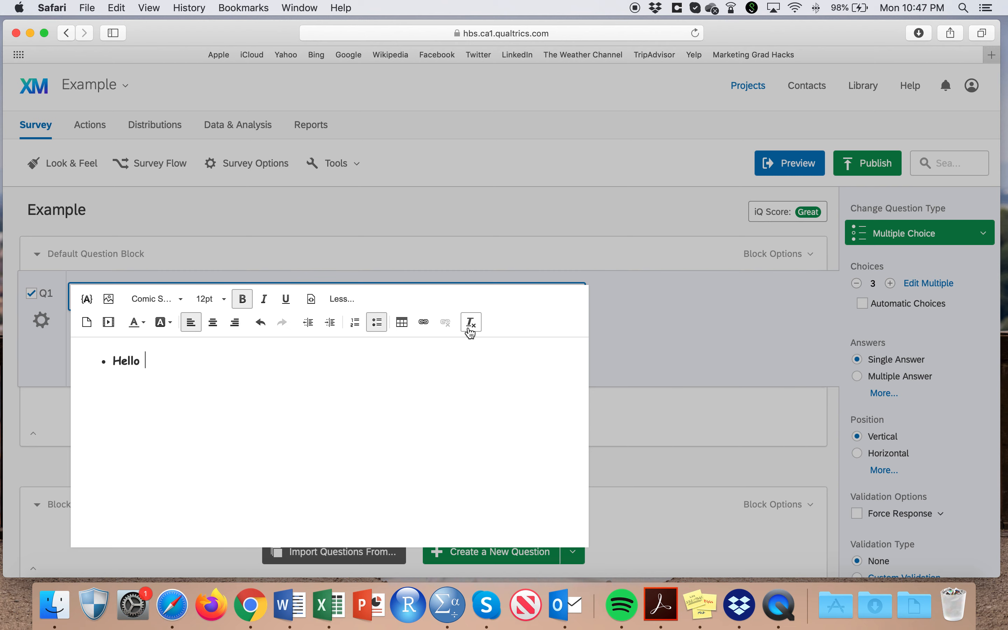
left_click(310, 300)
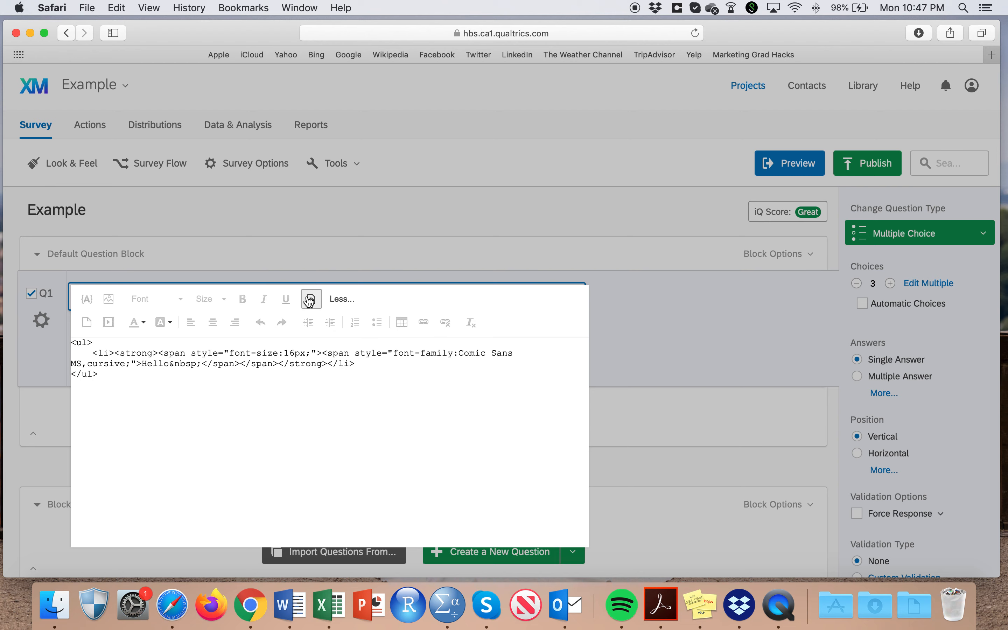
left_click(311, 300)
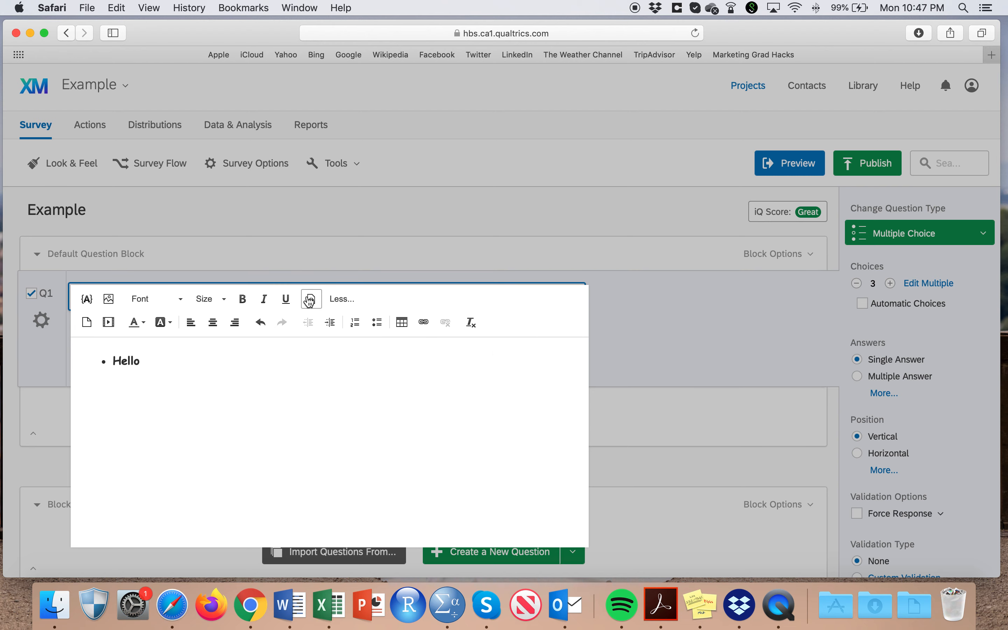
- Check the text background colour choices and the Insert Media options without applying either to the question
left_click(170, 324)
left_click(172, 328)
left_click(115, 332)
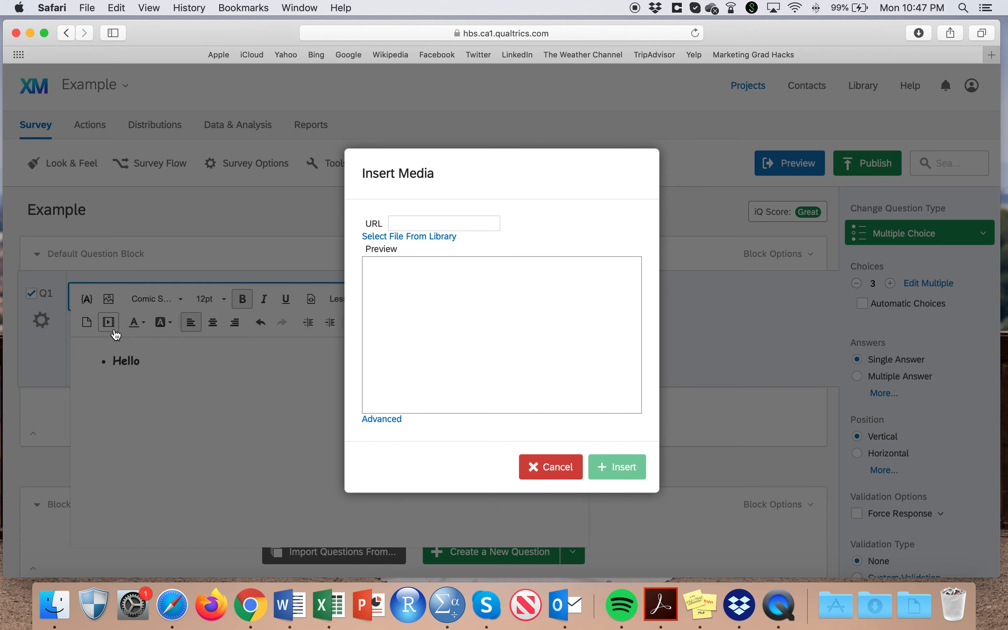
left_click(552, 464)
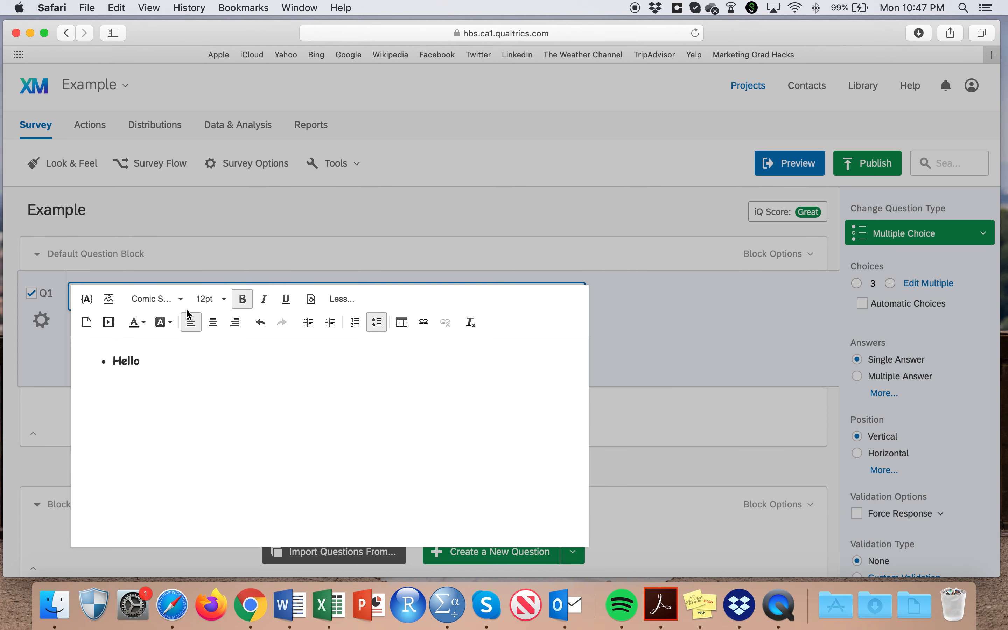
- Delete the "Hello" text from question Q1 and remove its leftover bullet in the Rich Content Editor
left_click(620, 341)
left_click(108, 299)
double_click(108, 301)
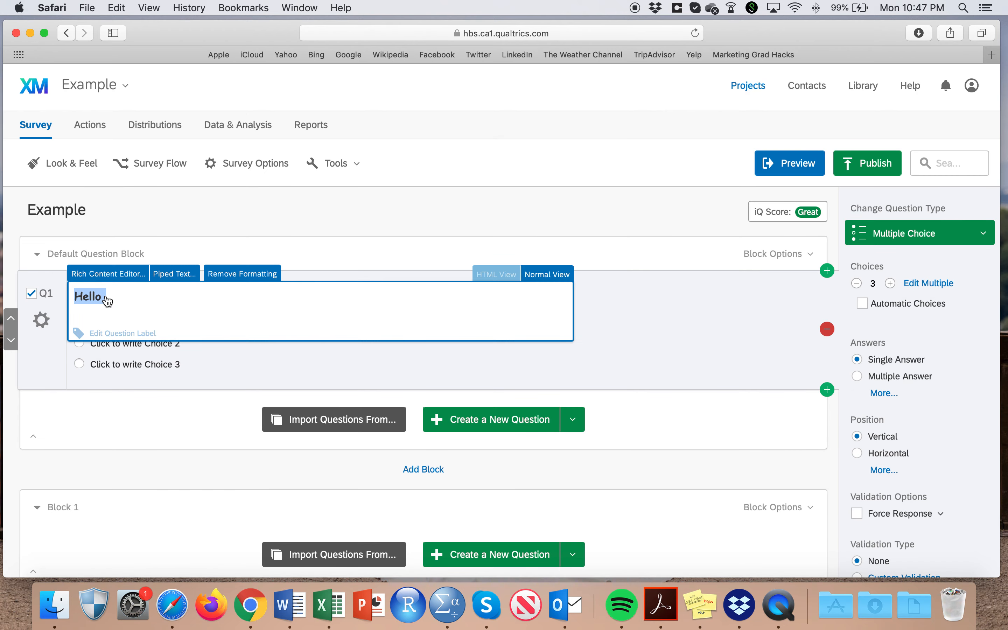
key("BackSpace")
left_click(108, 273)
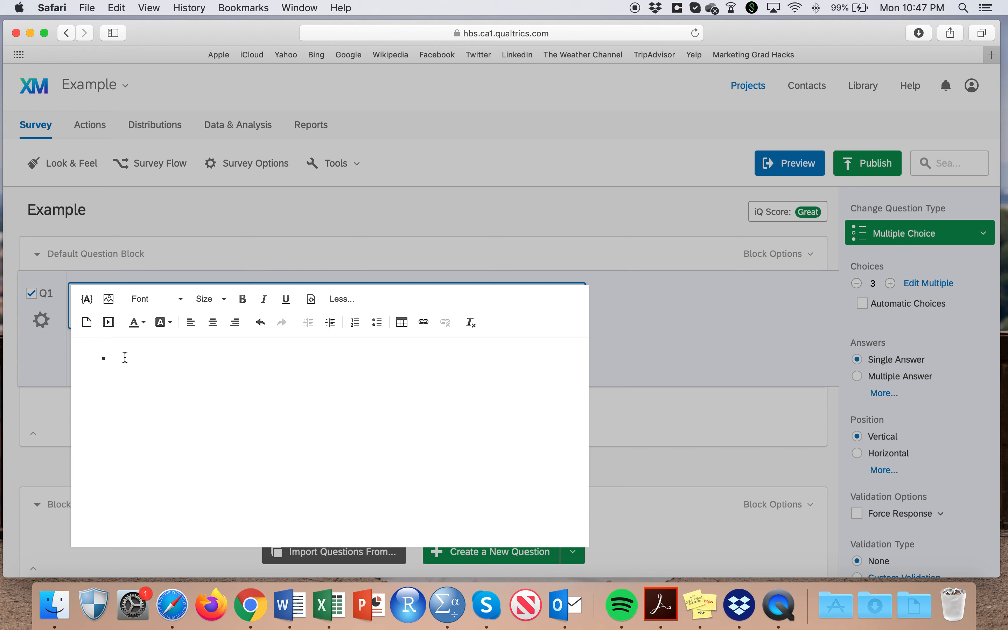
key("BackSpace")
- Set the font of the empty question Q1 to Arial at 12pt and close the Rich Content Editor
left_click(156, 299)
left_click(150, 348)
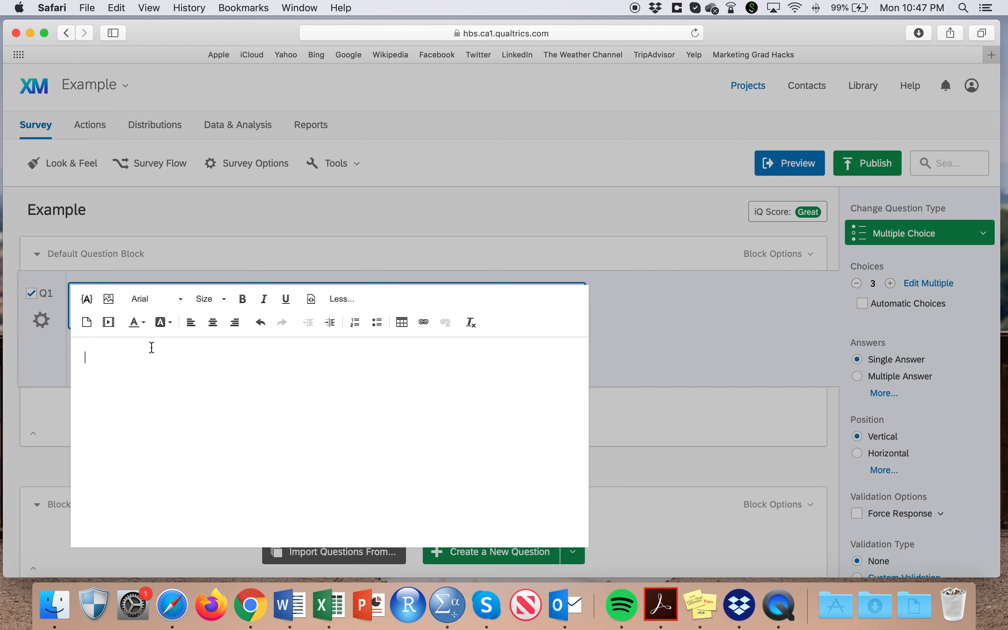
left_click(219, 300)
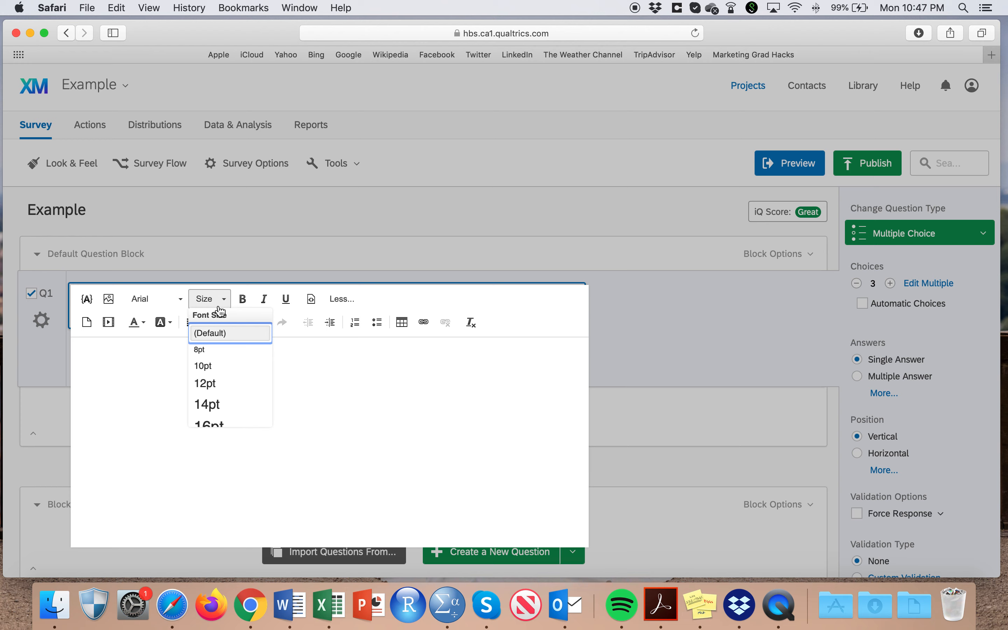
left_click(218, 386)
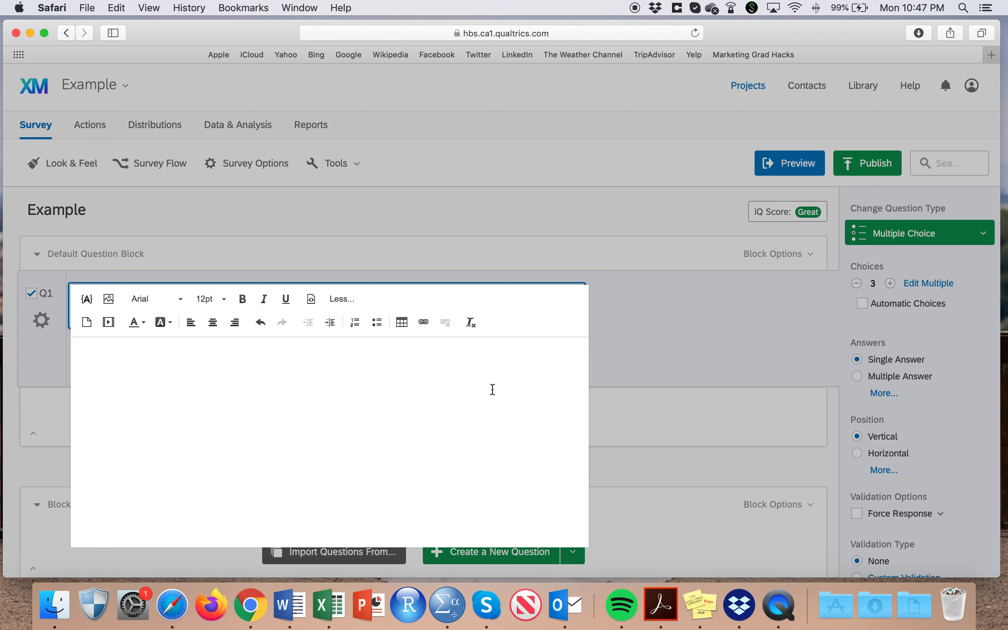
left_click(654, 350)
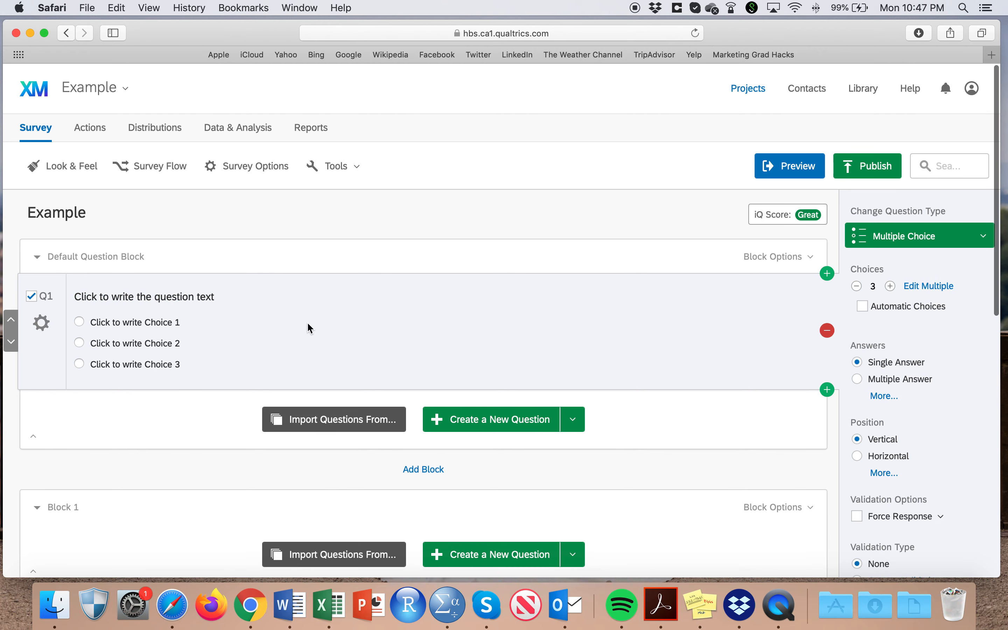
left_click(55, 303)
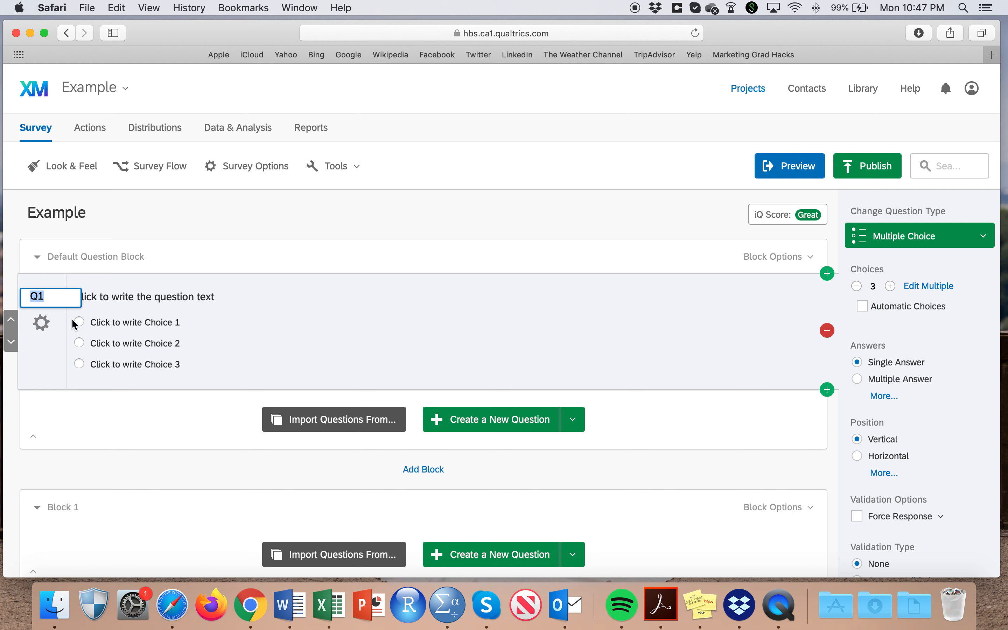
left_click(380, 341)
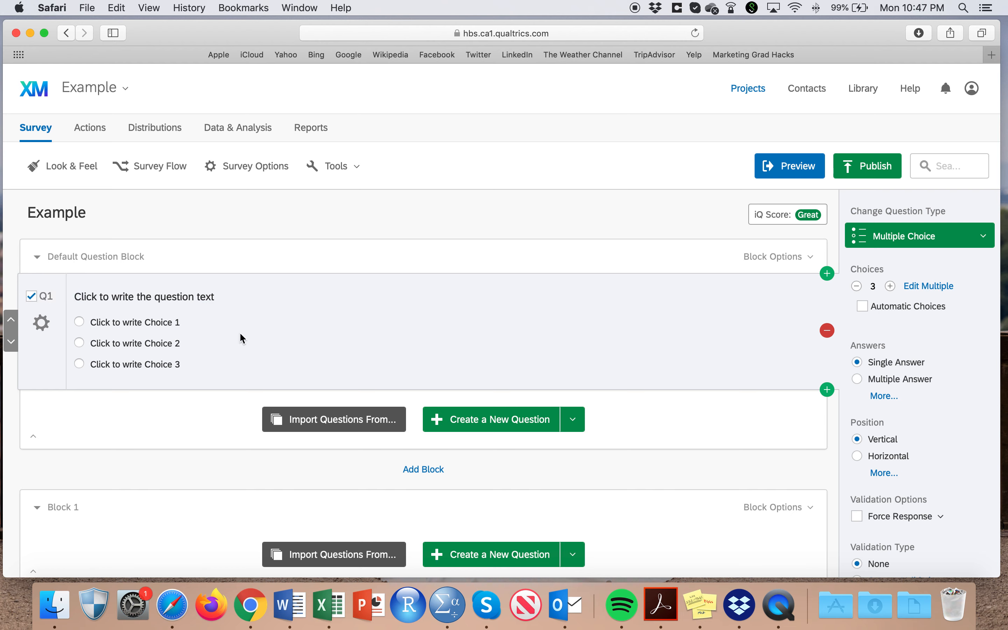
left_click(47, 296)
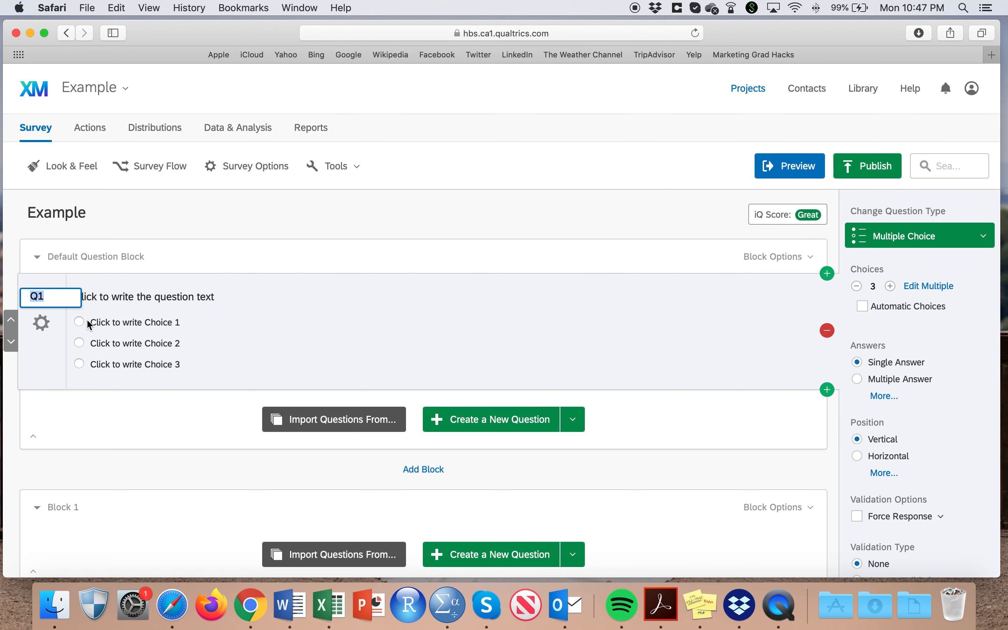
left_click(256, 337)
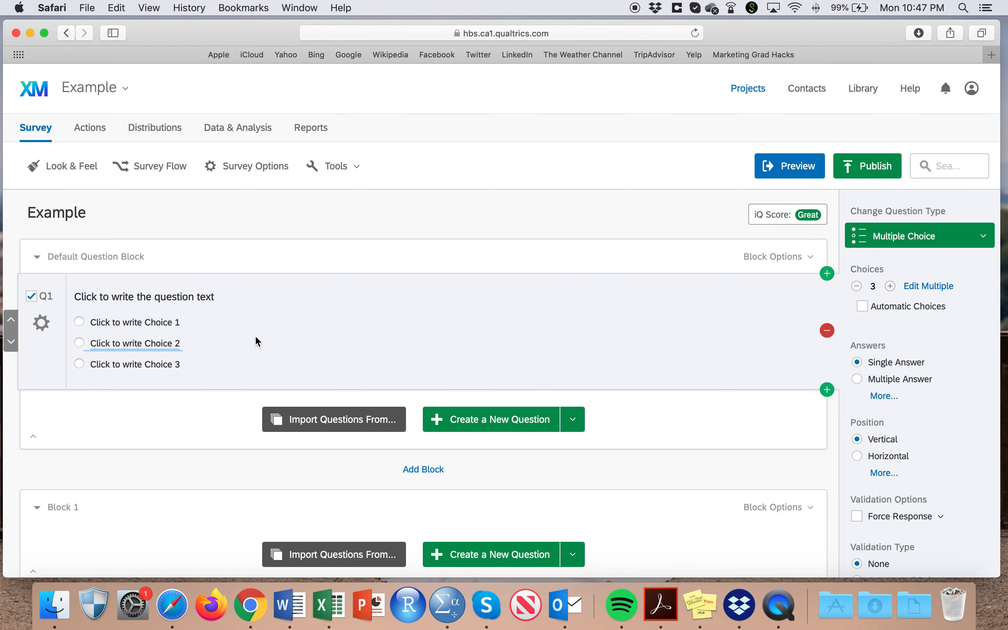
triple_click(132, 304)
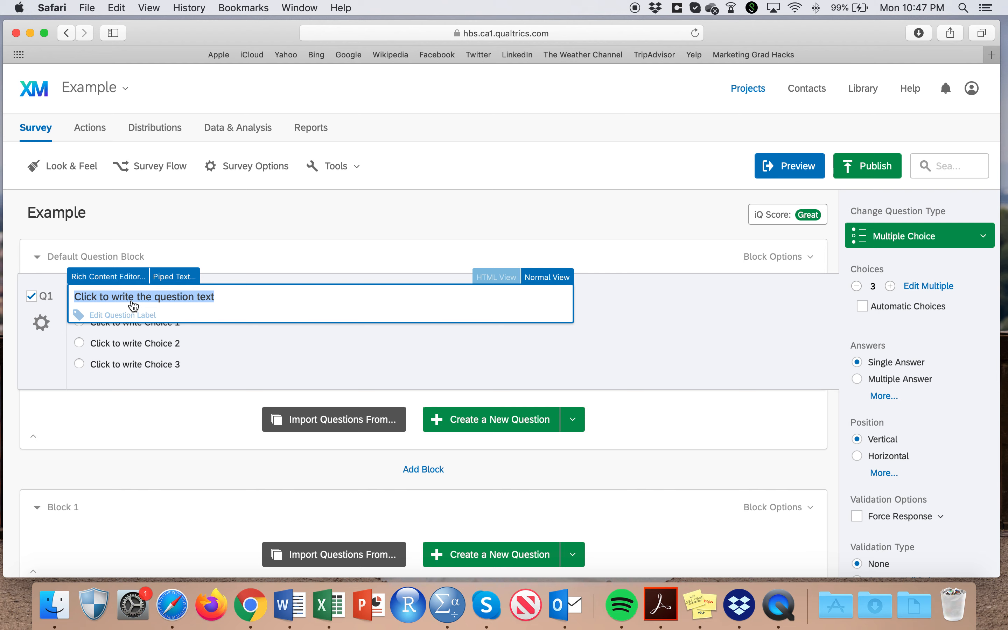
- Rename the question label Q1 as "age"
left_click(57, 301)
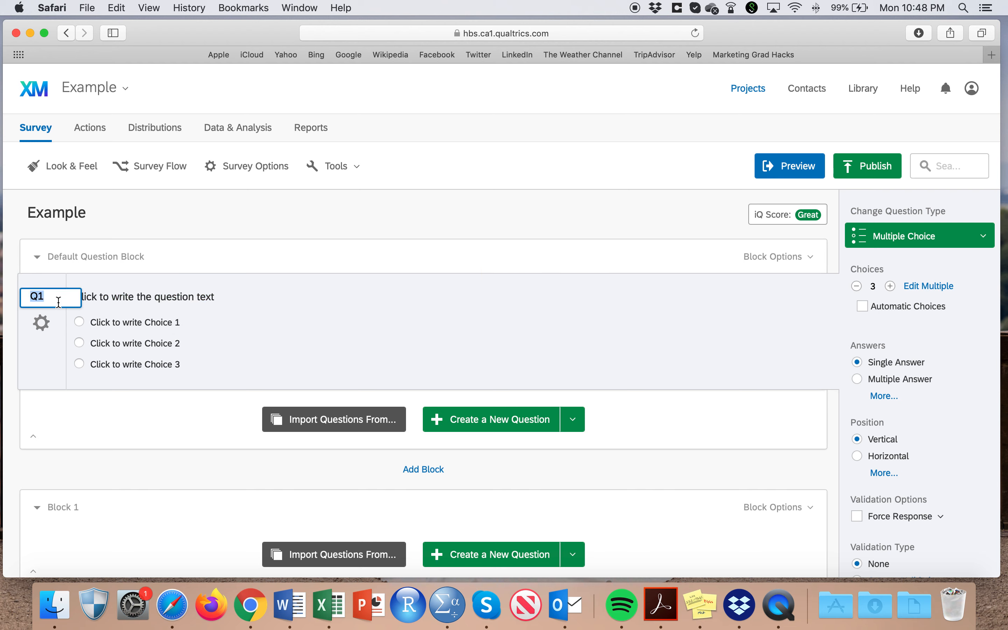
type("age")
key("Return")
- Replace the placeholder question text with "What is your age?"
left_click(111, 298)
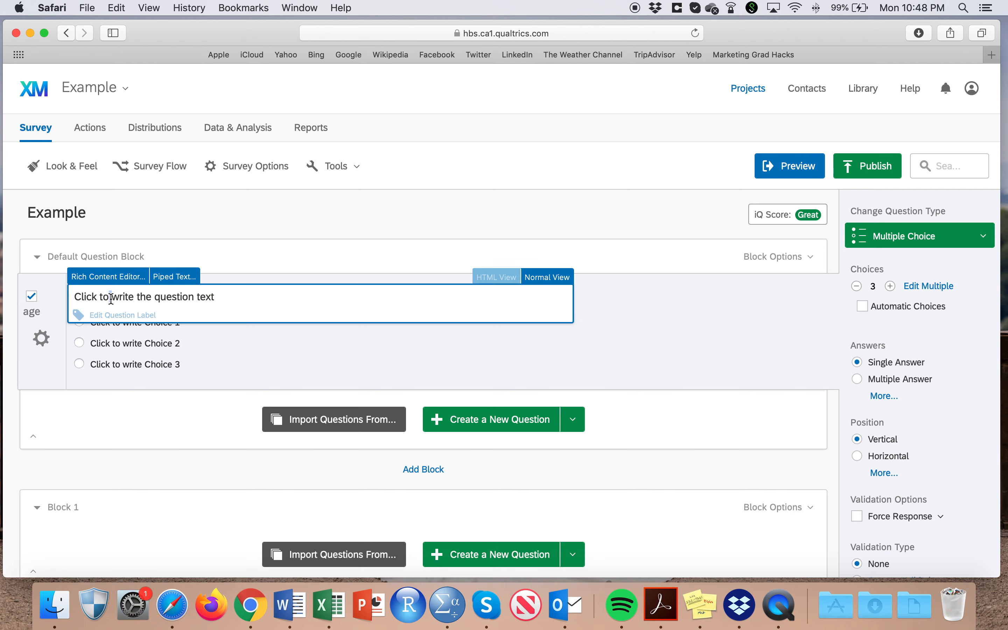
triple_click(111, 298)
type("What is your age")
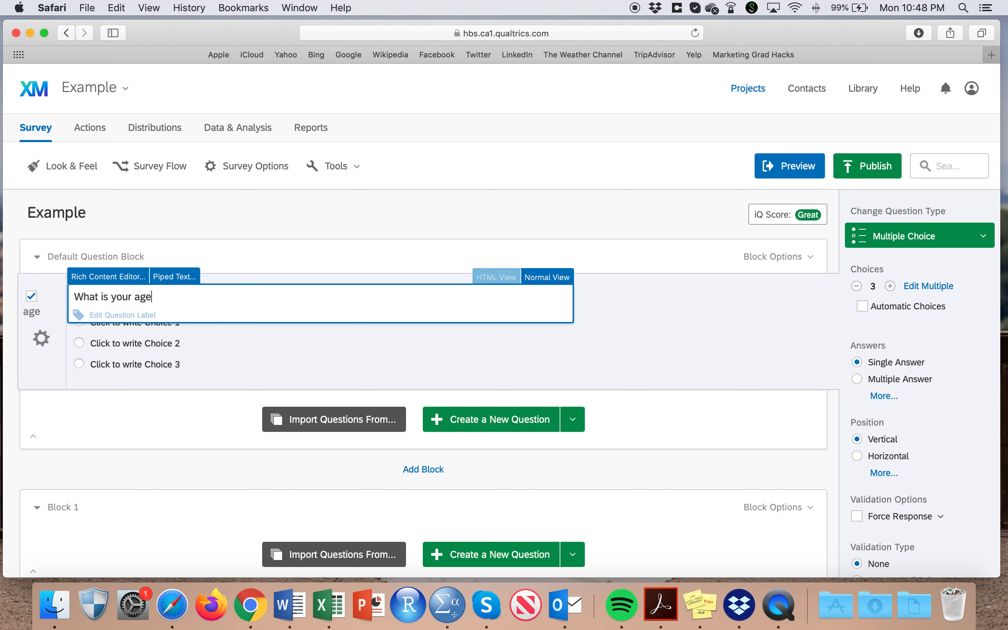
type("?")
left_click(232, 356)
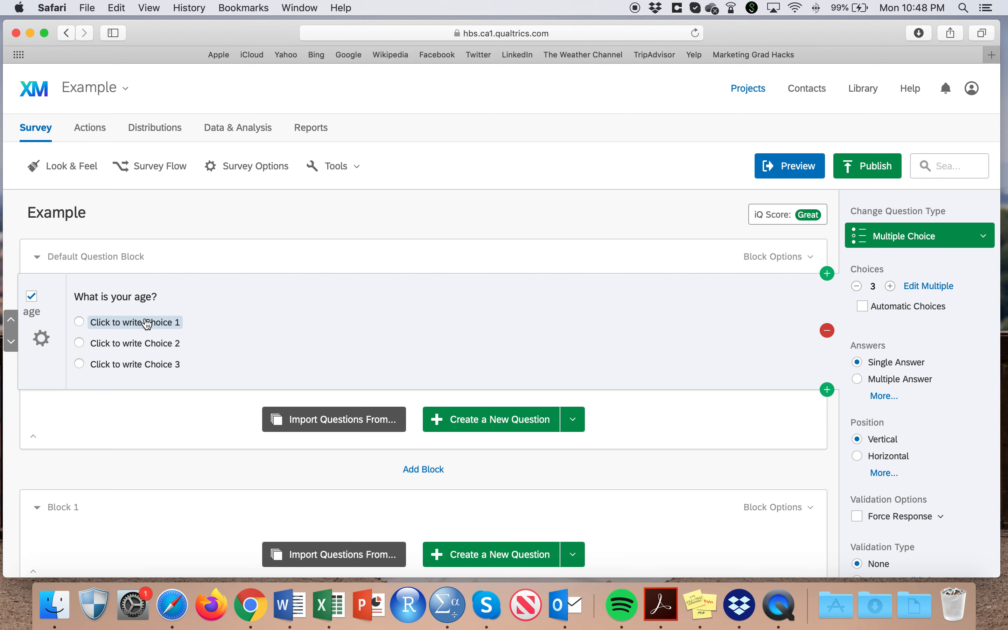
- Change the type of the "What is your age?" question to Descriptive Text
scroll(276, 336, "up", 1)
scroll(477, 363, "down", 1)
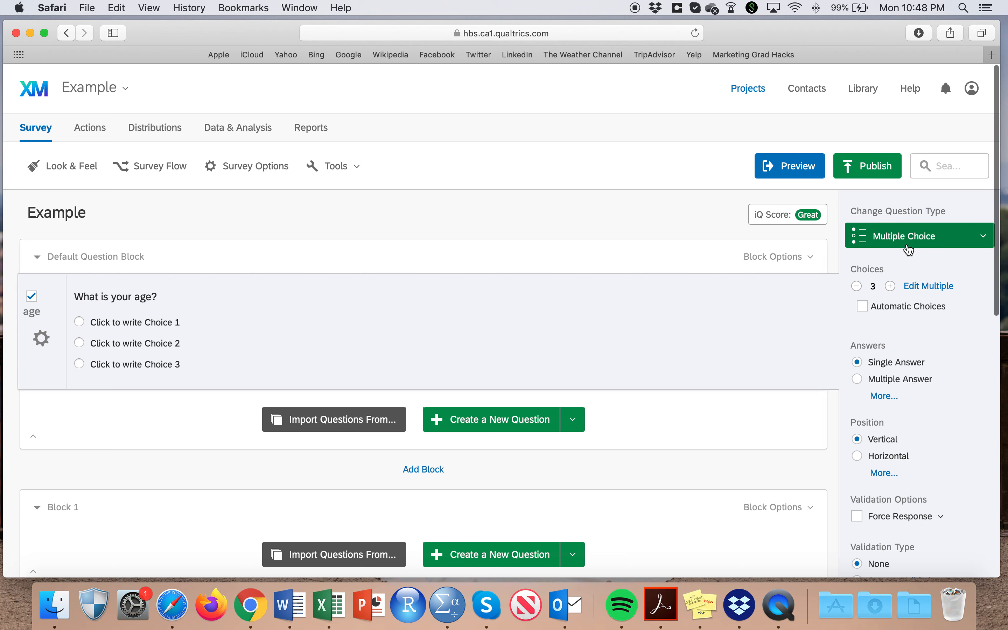
left_click(858, 237)
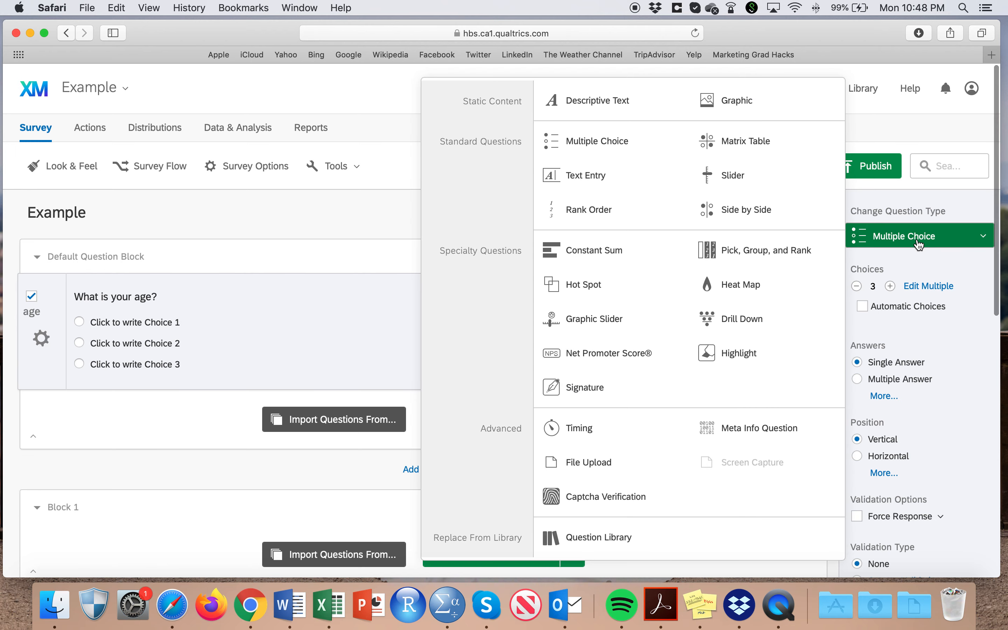
left_click(673, 145)
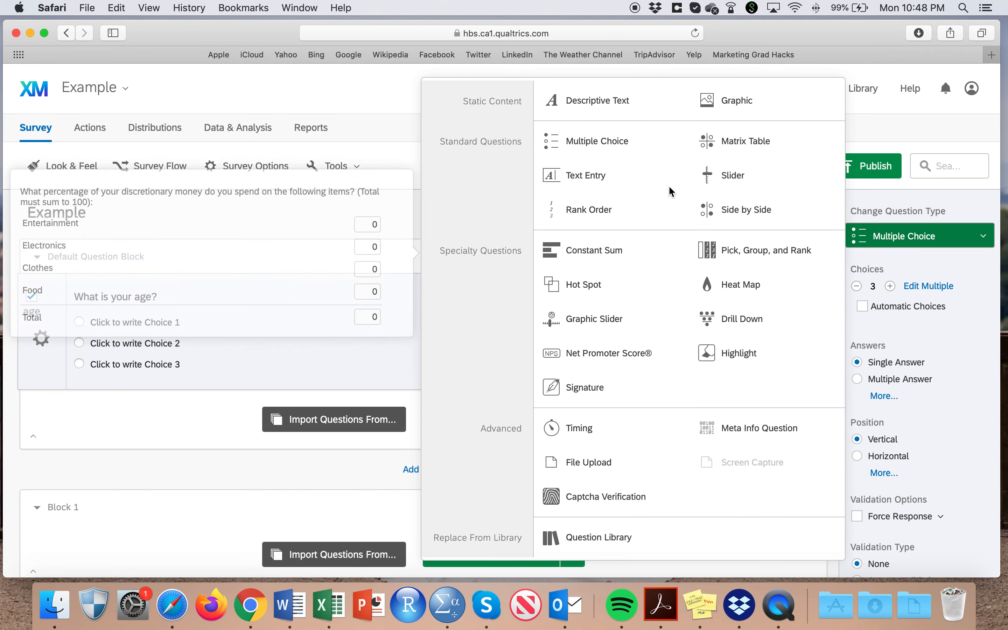
left_click(633, 103)
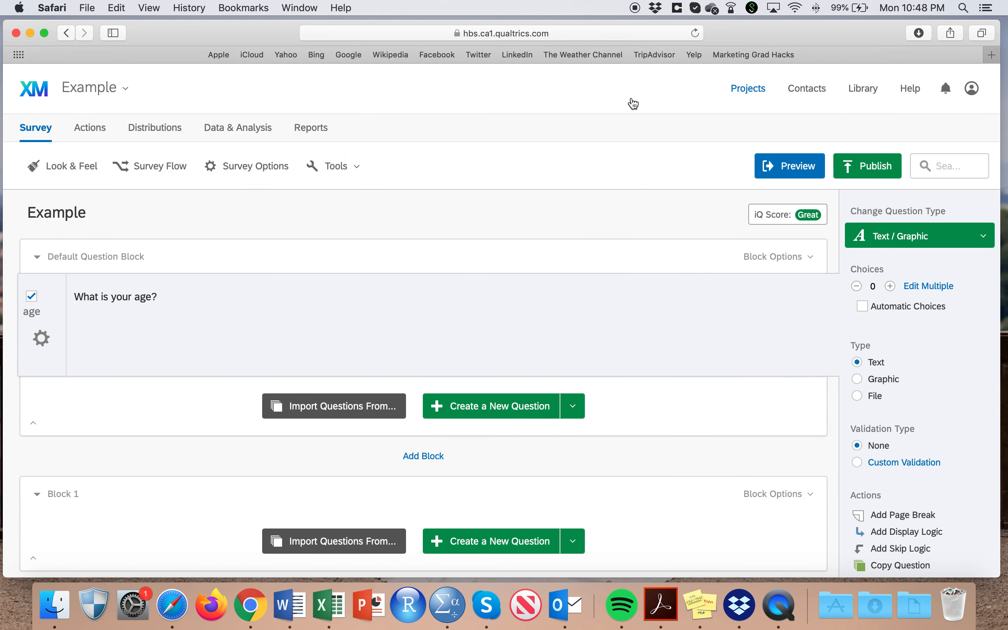
- Replace the age question from the Question Library, choosing an existing art study survey under My Surveys as the source
left_click(916, 236)
scroll(672, 234, "down", 1)
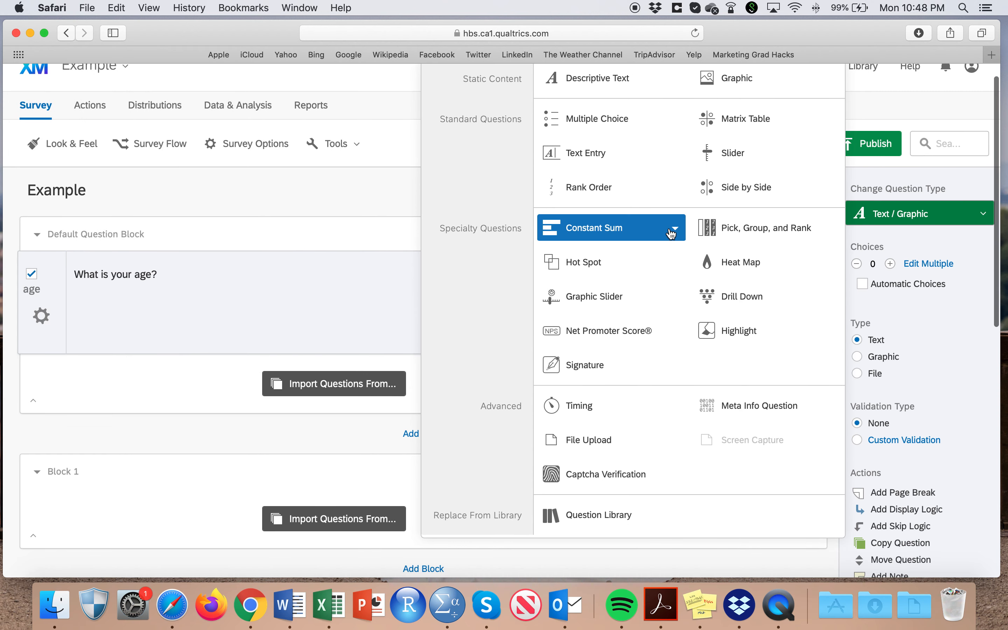
scroll(671, 234, "up", 1)
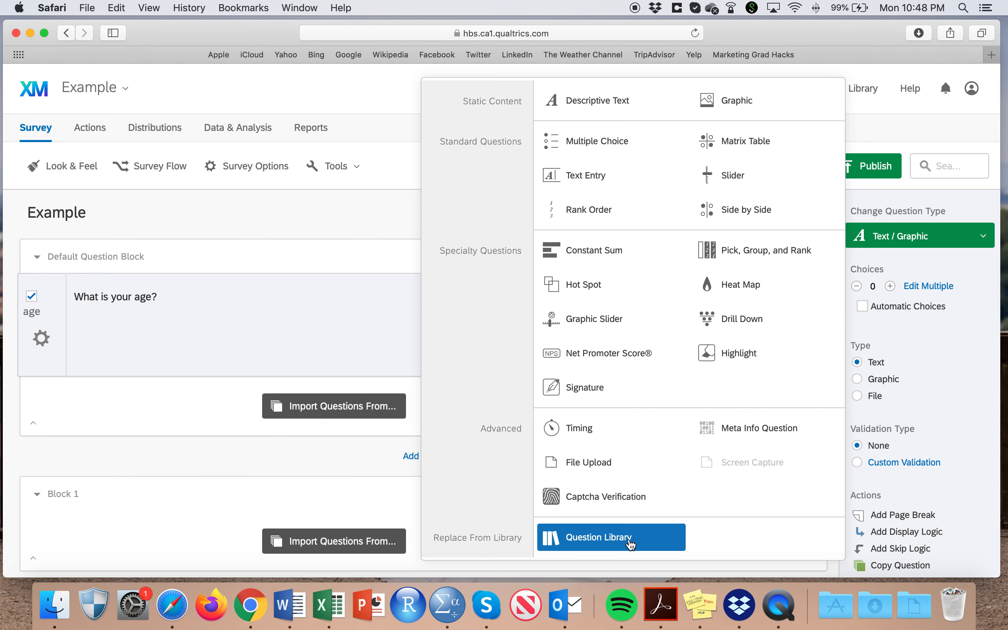
left_click(631, 544)
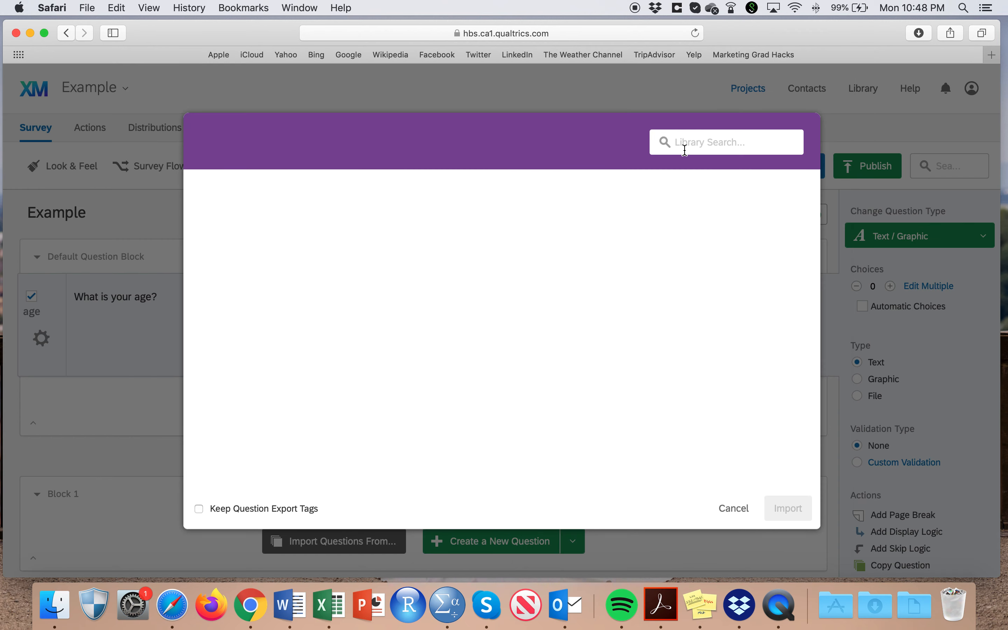
left_click(694, 142)
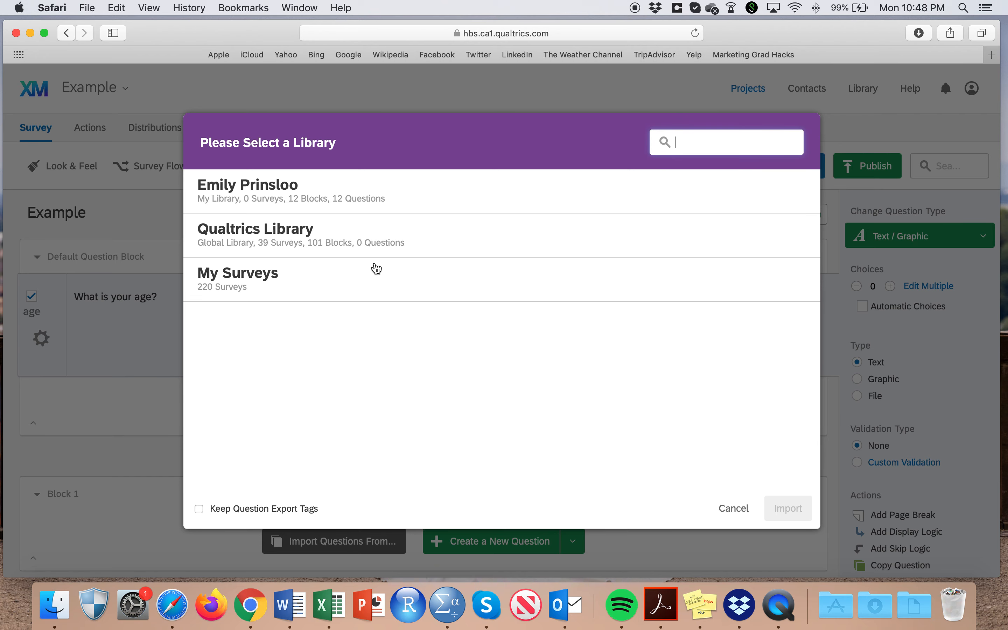
left_click(341, 294)
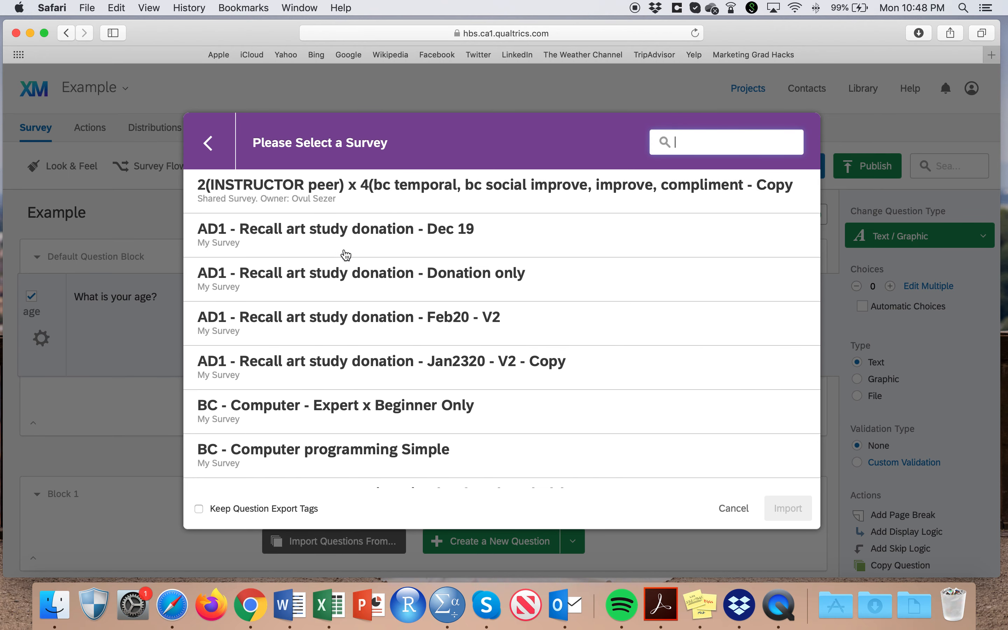
scroll(508, 282, "down", 2)
left_click(486, 220)
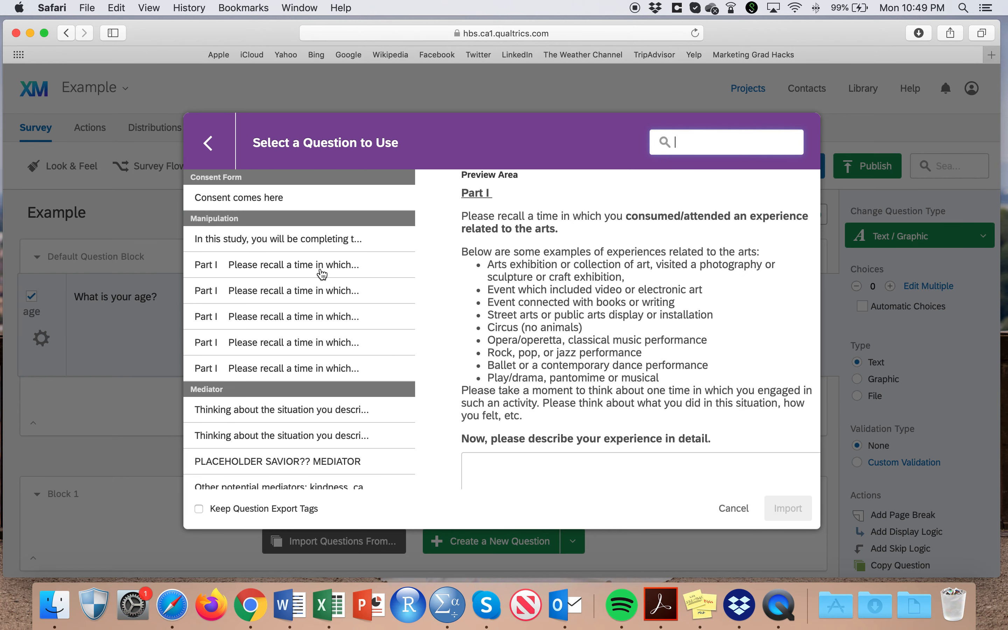
- Import the Demographics question "What is the highest level of education that you have completed?" from the selected survey
scroll(322, 375, "down", 10)
scroll(322, 374, "down", 10)
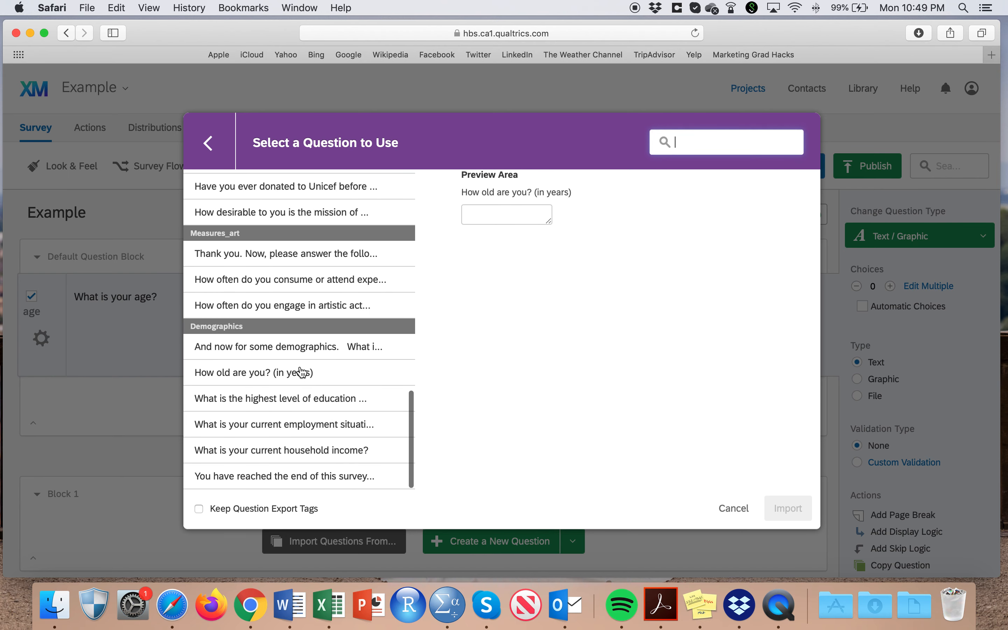
left_click(302, 372)
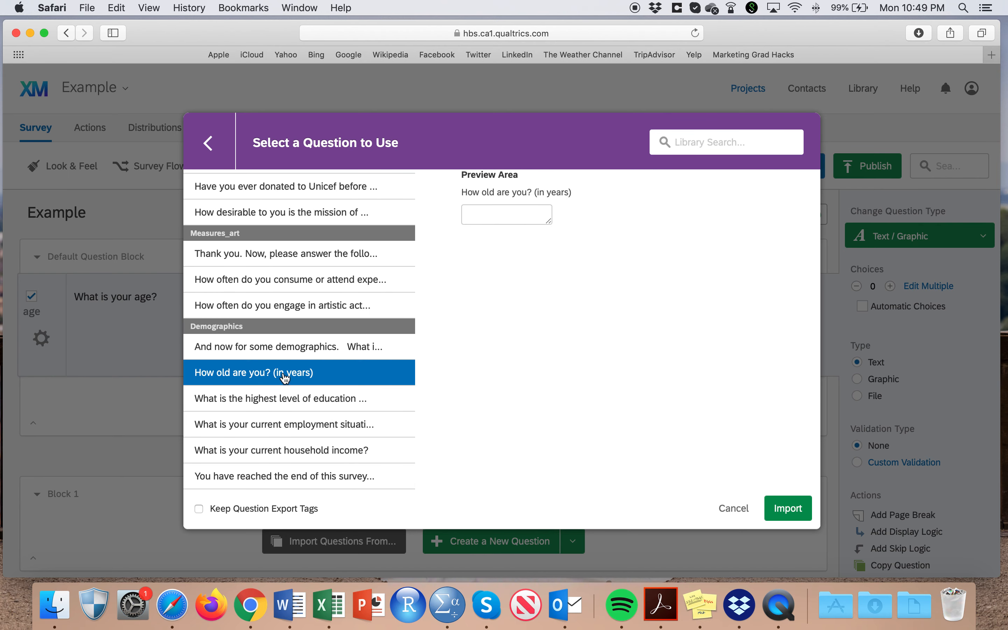
left_click(273, 398)
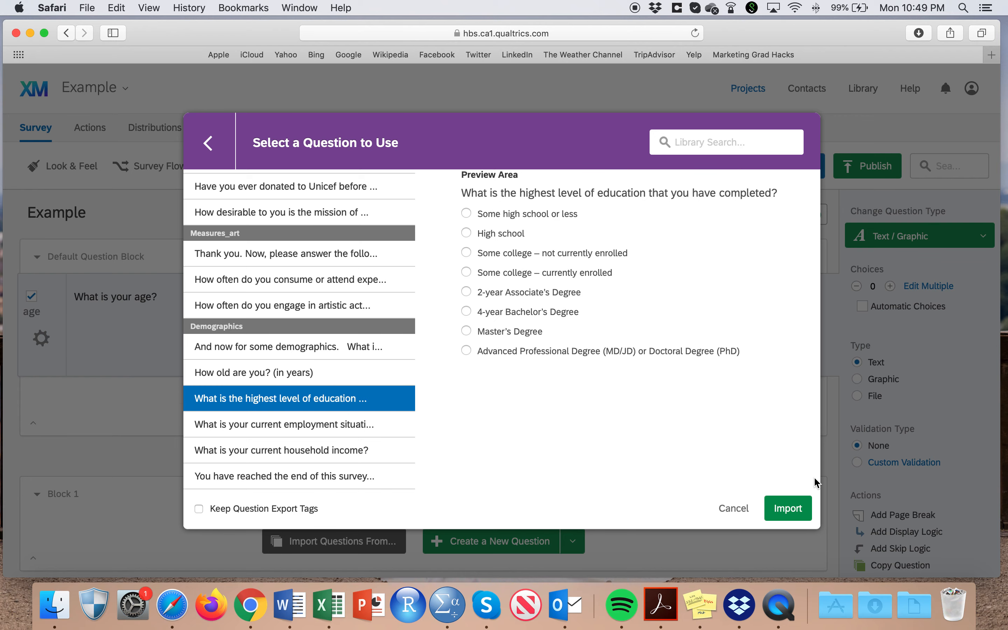
left_click(786, 513)
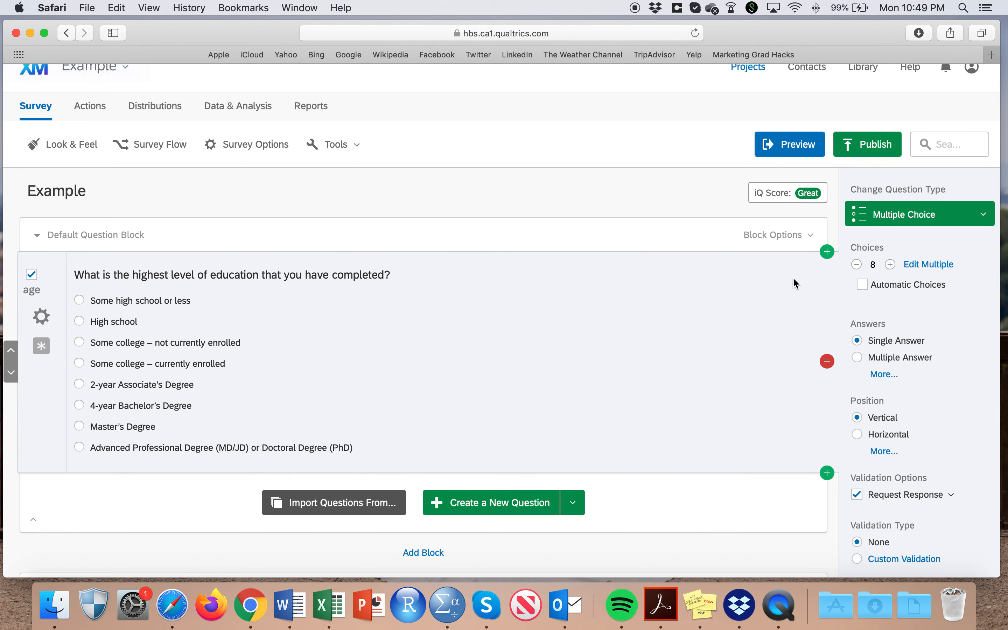
- Browse the available question types for the education question without changing its type
left_click(914, 214)
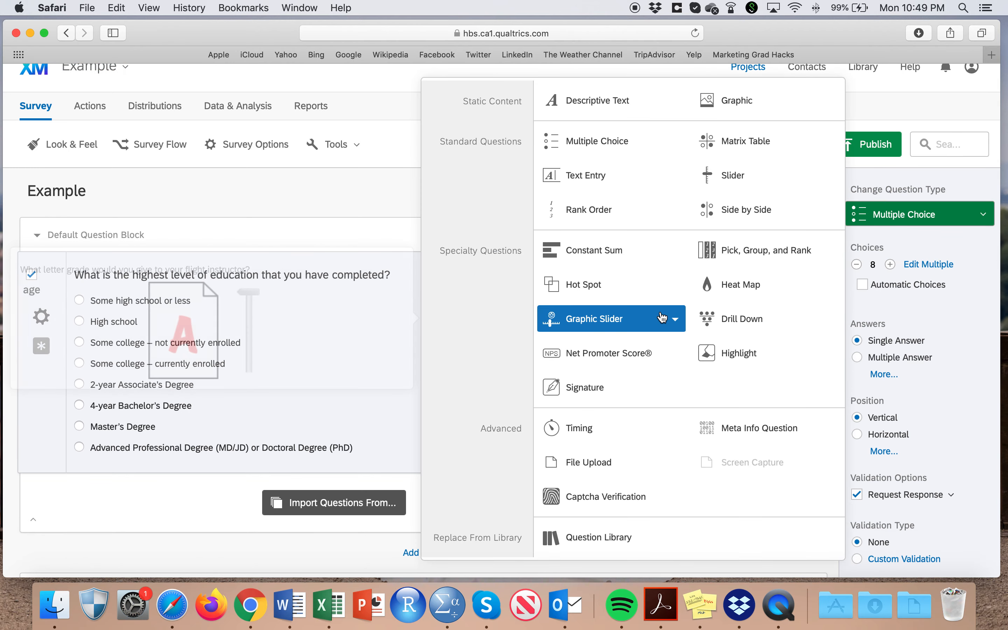
scroll(625, 316, "down", 3)
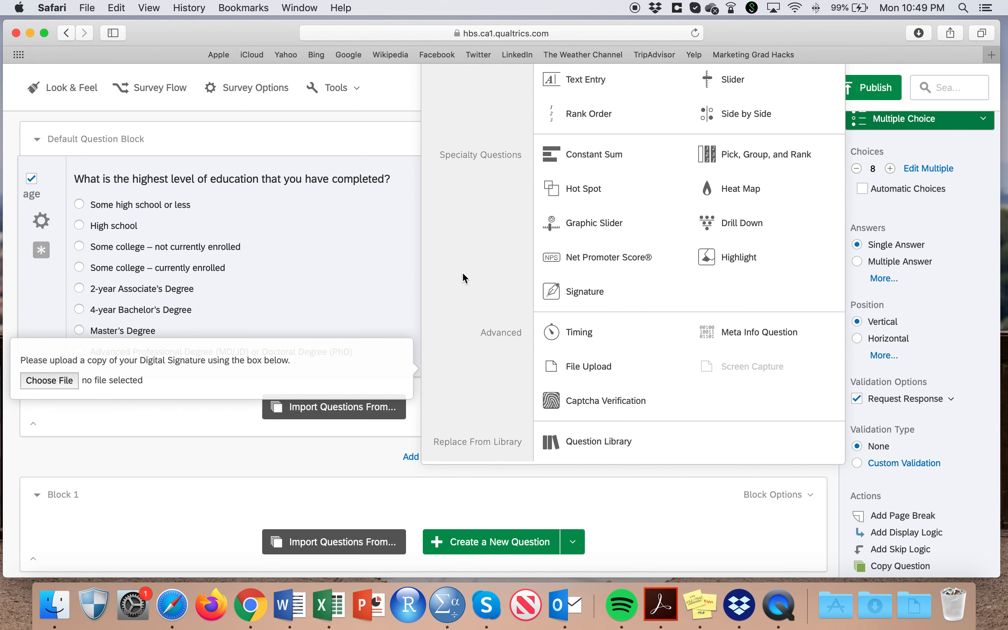
mouse_move(670, 410)
scroll(671, 410, "up", 2)
scroll(671, 409, "up", 4)
left_click(369, 346)
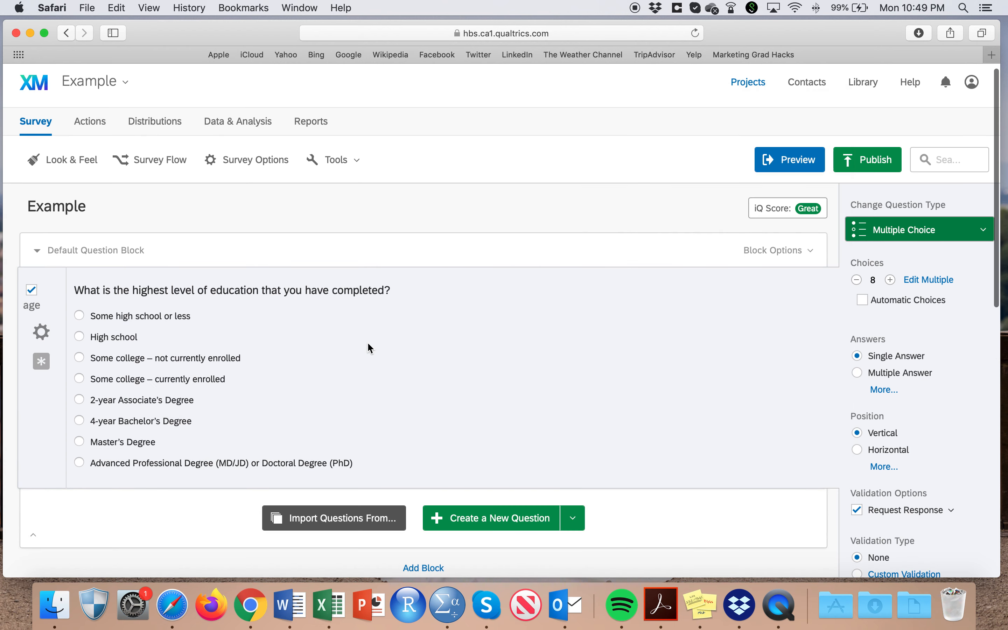
scroll(727, 420, "down", 2)
scroll(727, 421, "down", 3)
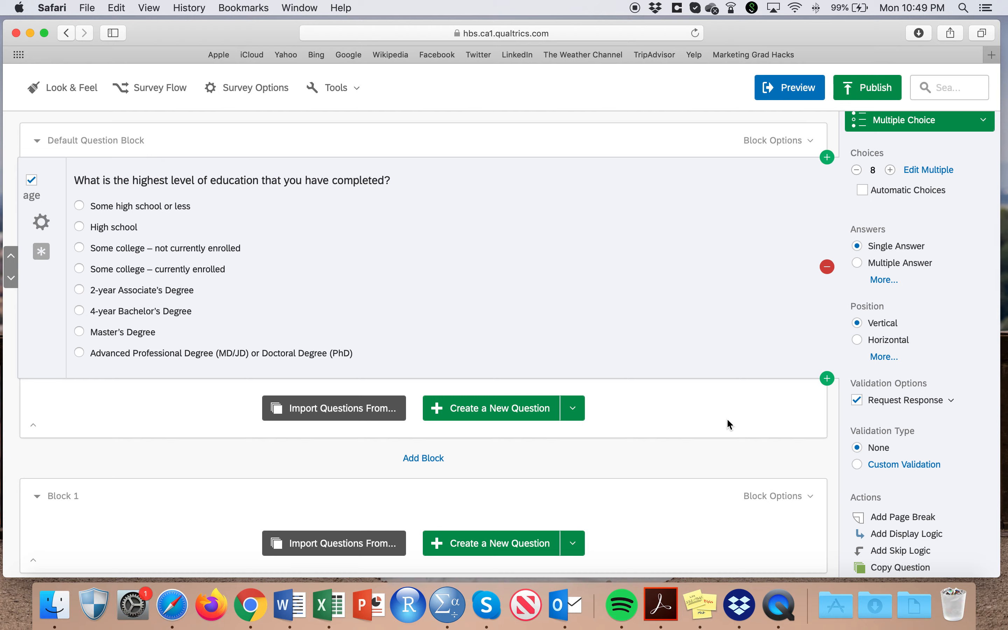
scroll(727, 420, "up", 4)
scroll(746, 367, "down", 5)
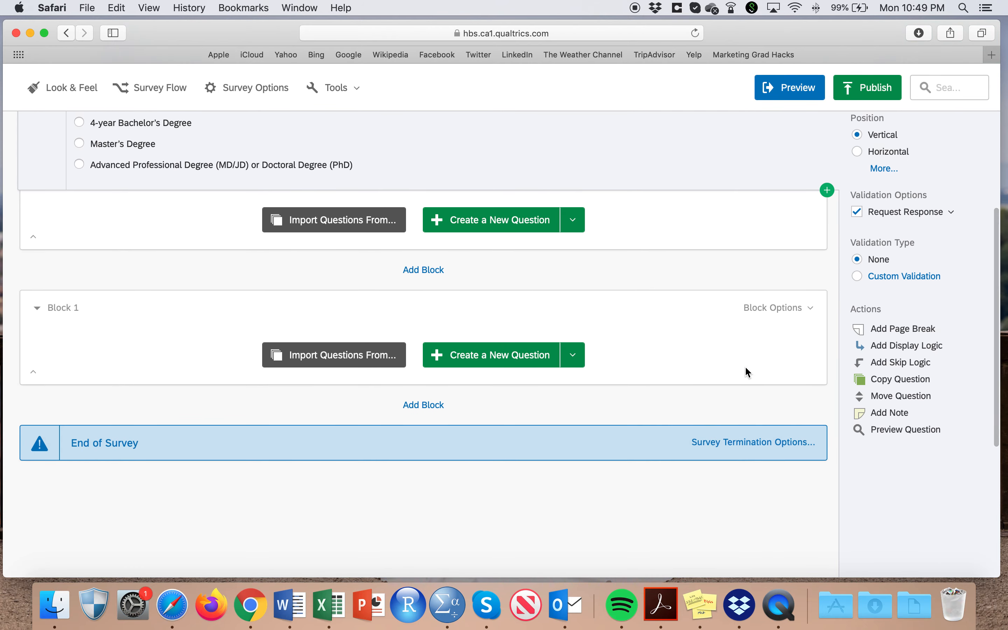
scroll(764, 360, "up", 2)
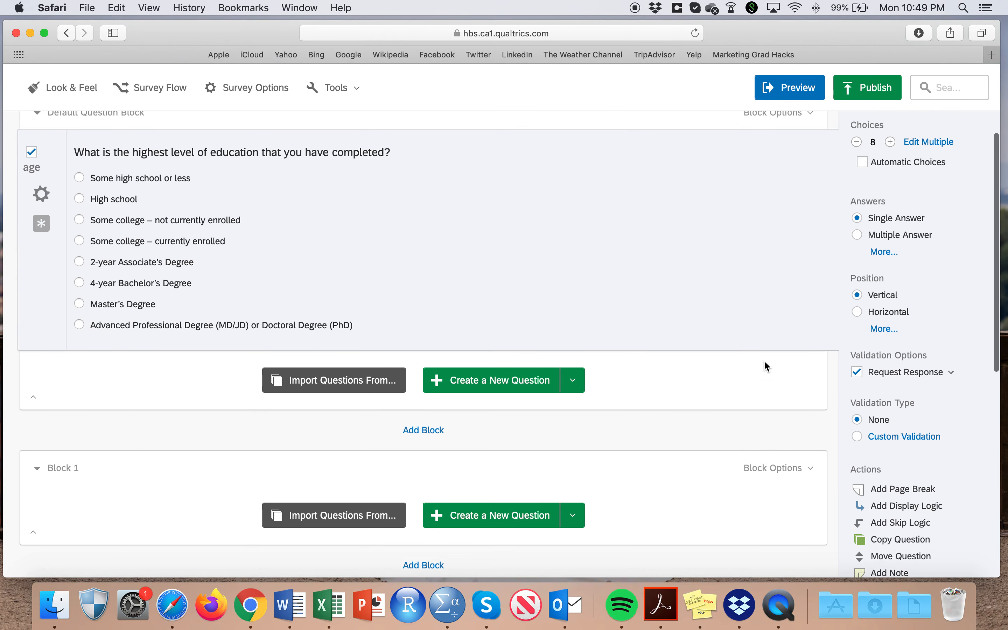
- Examine the response requirement choices and the custom validation settings of the education question without changing them
left_click(923, 386)
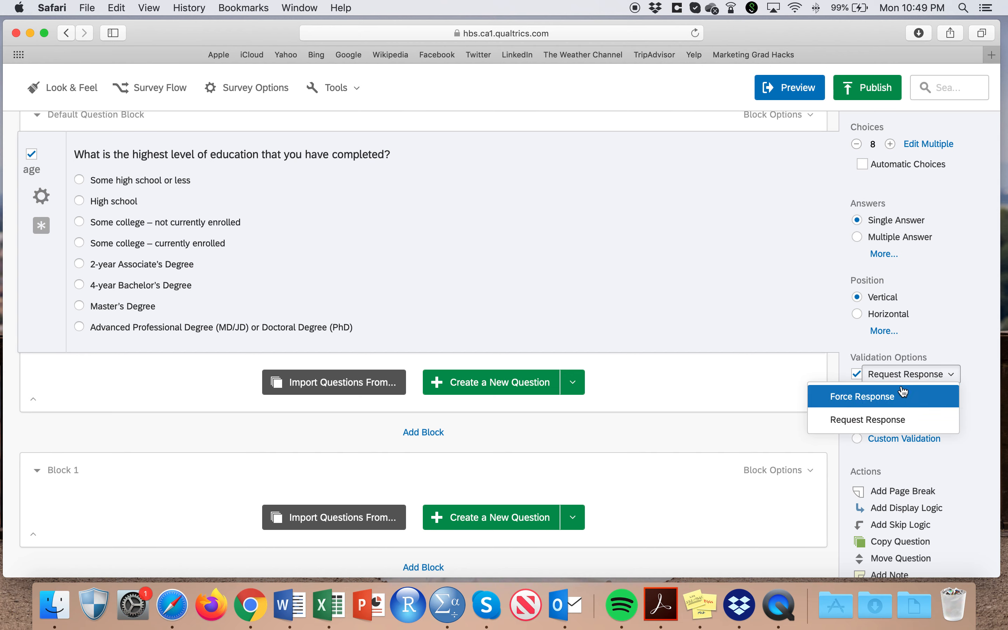
scroll(962, 433, "down", 3)
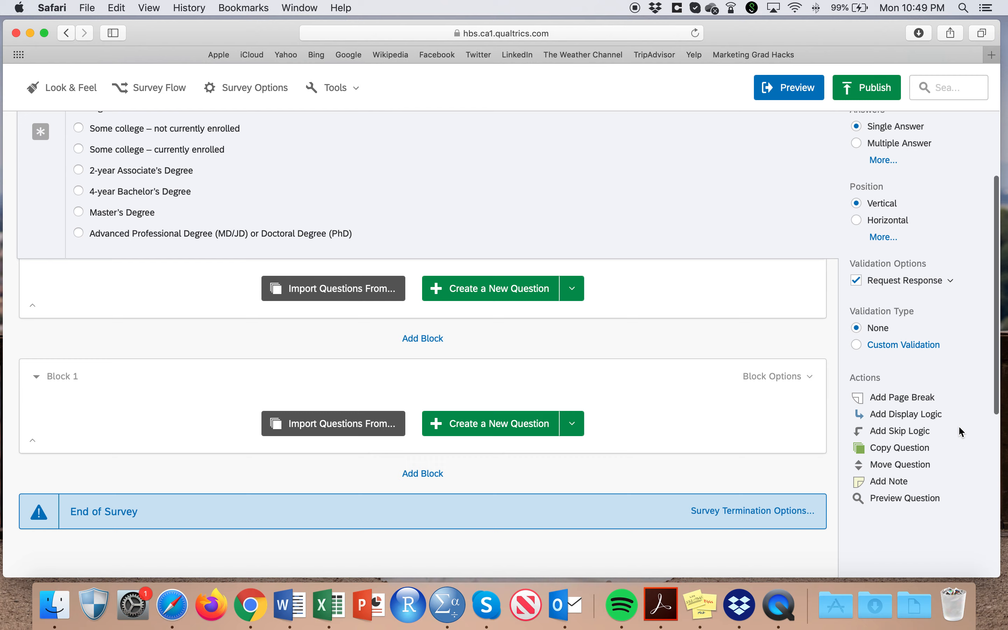
left_click(899, 340)
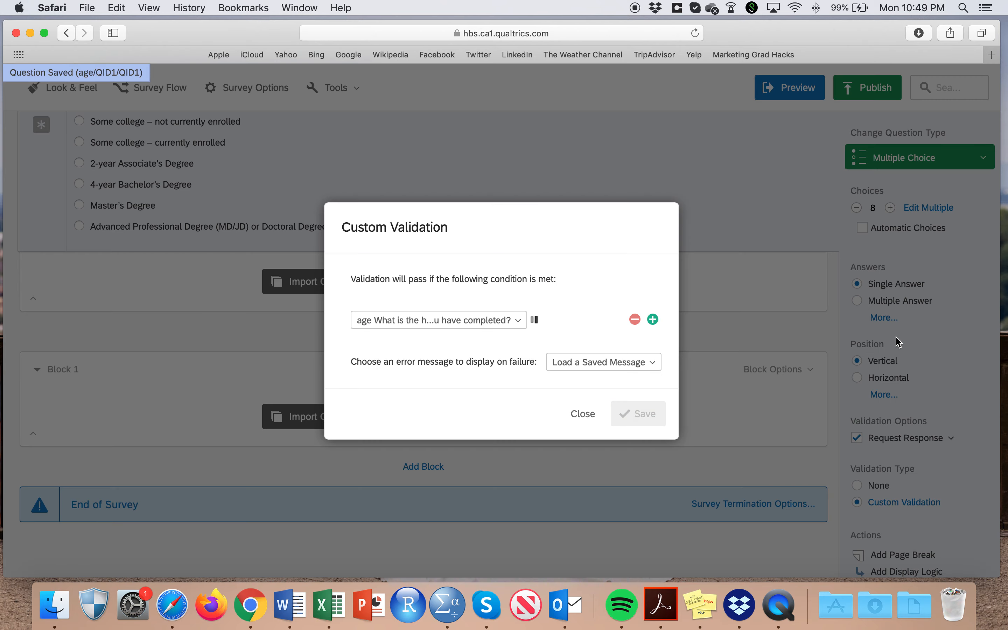
left_click(580, 414)
scroll(578, 431, "up", 6)
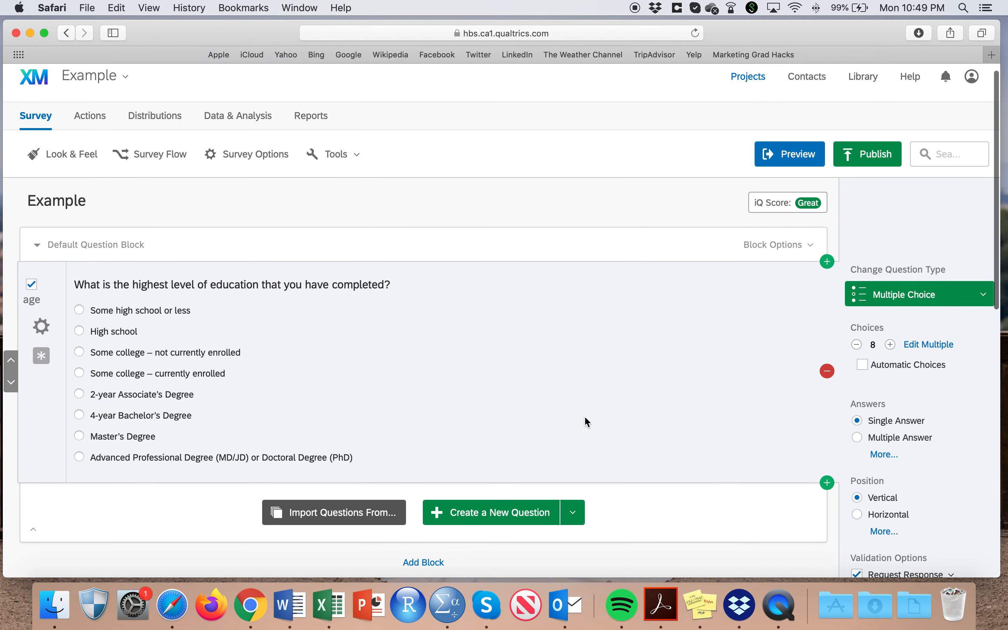
- Change the education question's type from Multiple Choice to Text Entry
scroll(759, 383, "down", 3)
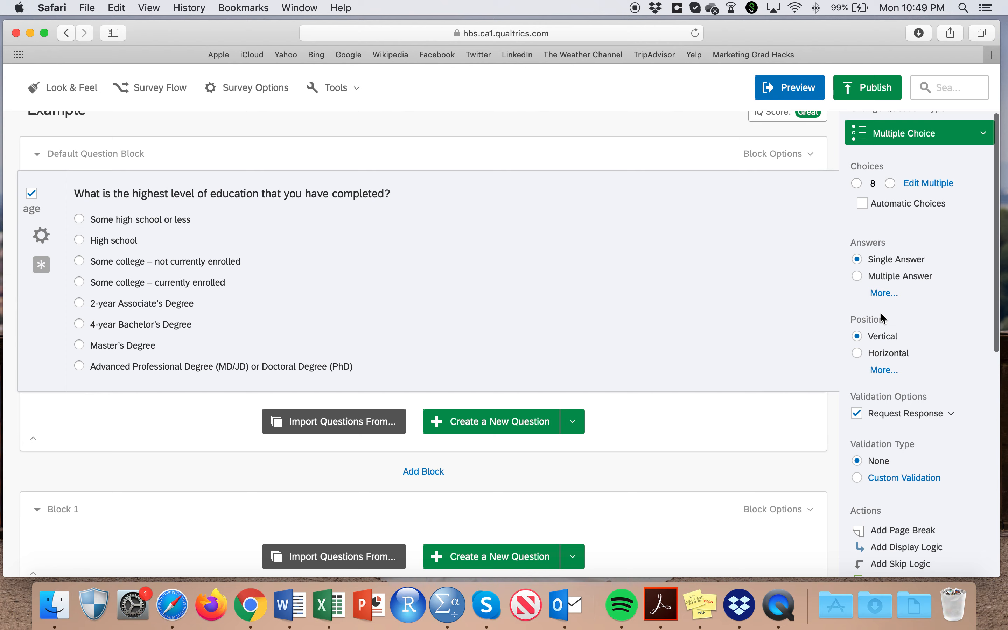
scroll(884, 319, "up", 1)
left_click(895, 162)
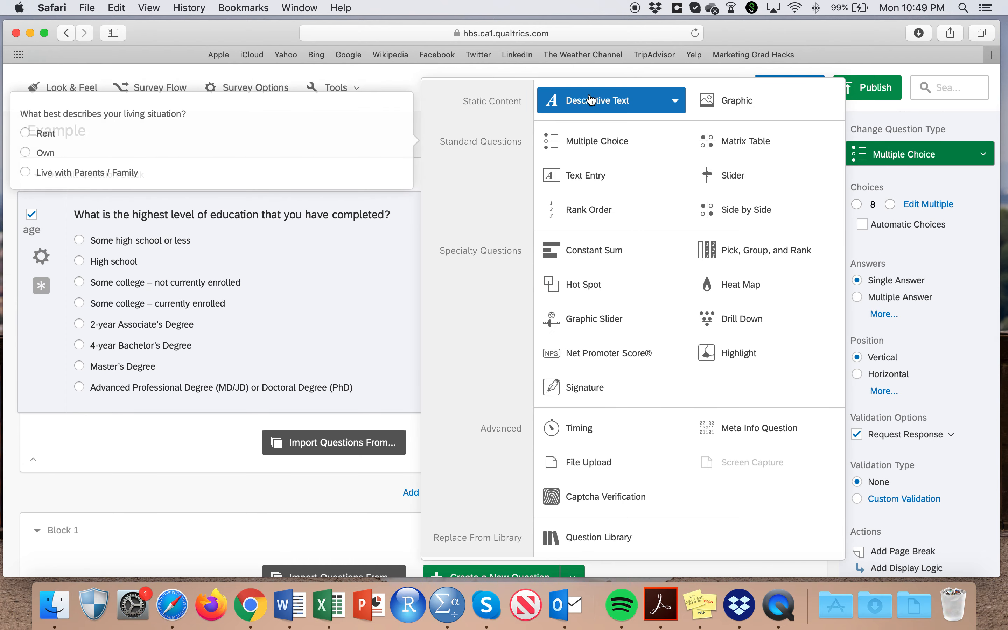
left_click(593, 180)
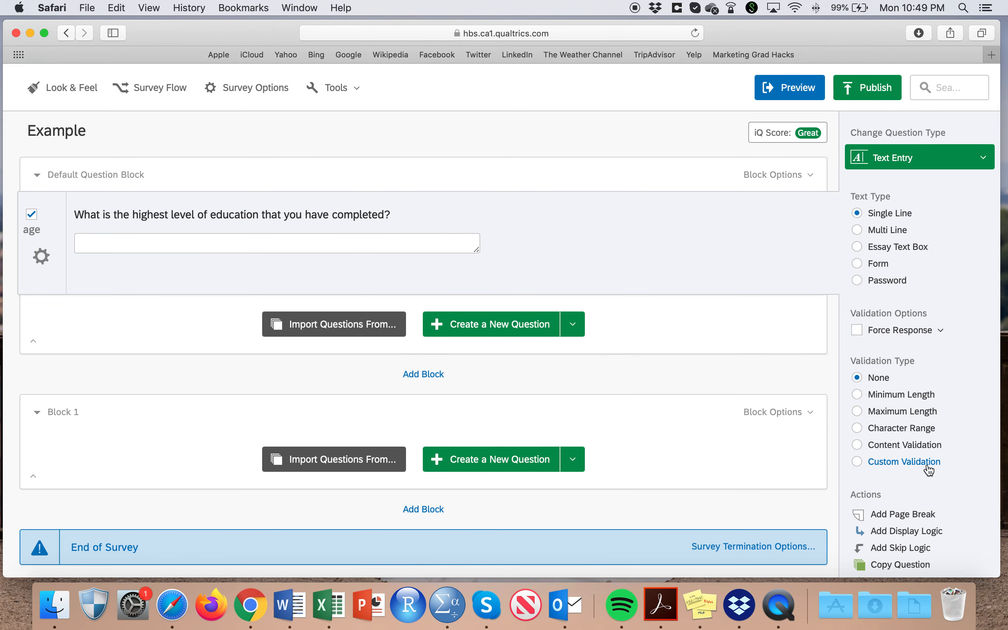
- Review the text type, validation and action options offered for the text entry education question, keeping it Single Line
scroll(949, 416, "down", 1)
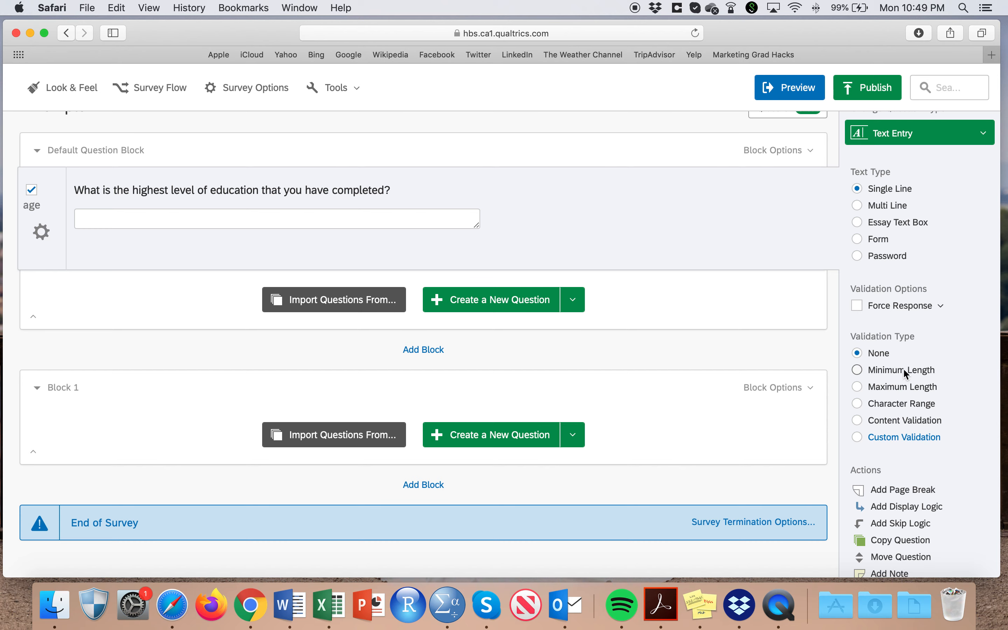
scroll(906, 372, "down", 3)
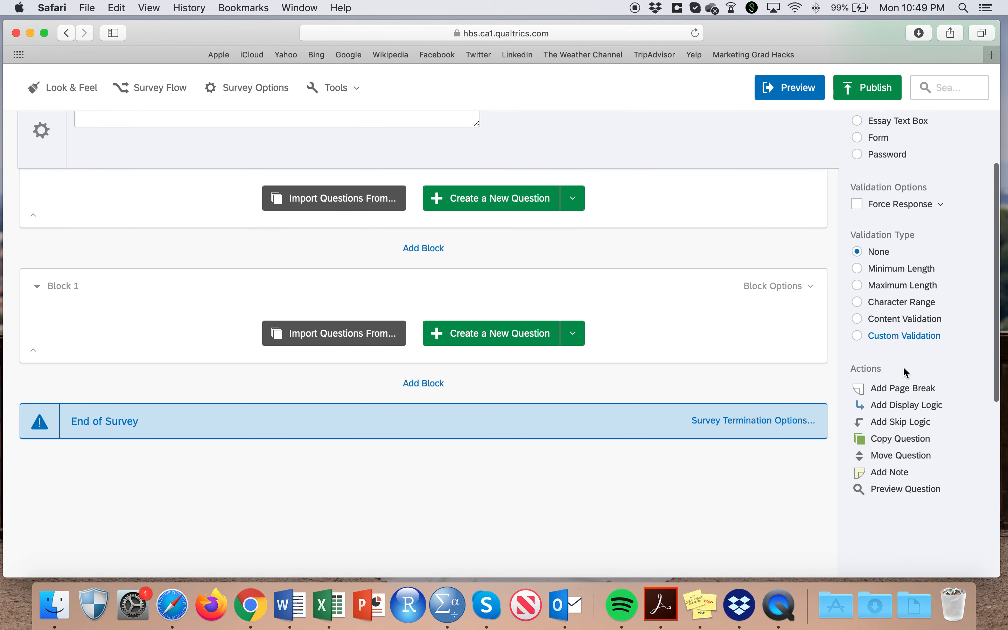
scroll(908, 408, "up", 5)
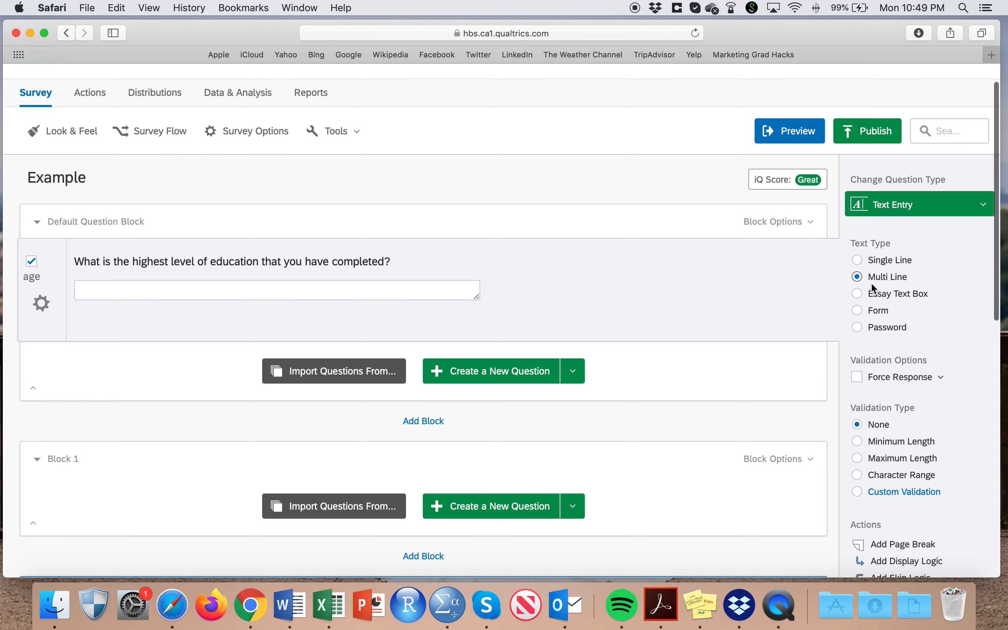
scroll(938, 411, "down", 5)
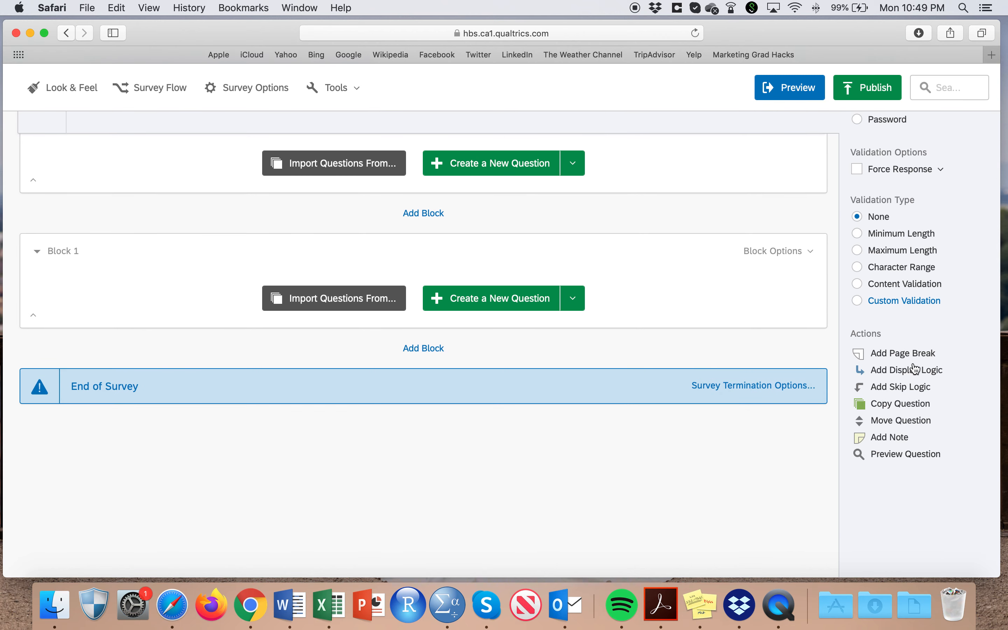
scroll(866, 355, "up", 5)
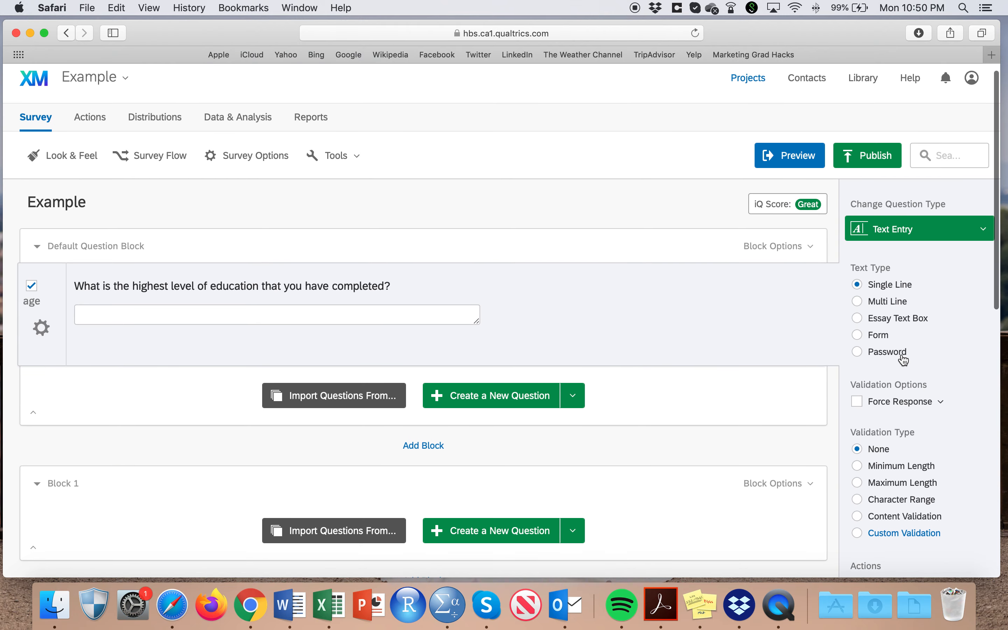
scroll(754, 315, "down", 4)
scroll(625, 195, "up", 1)
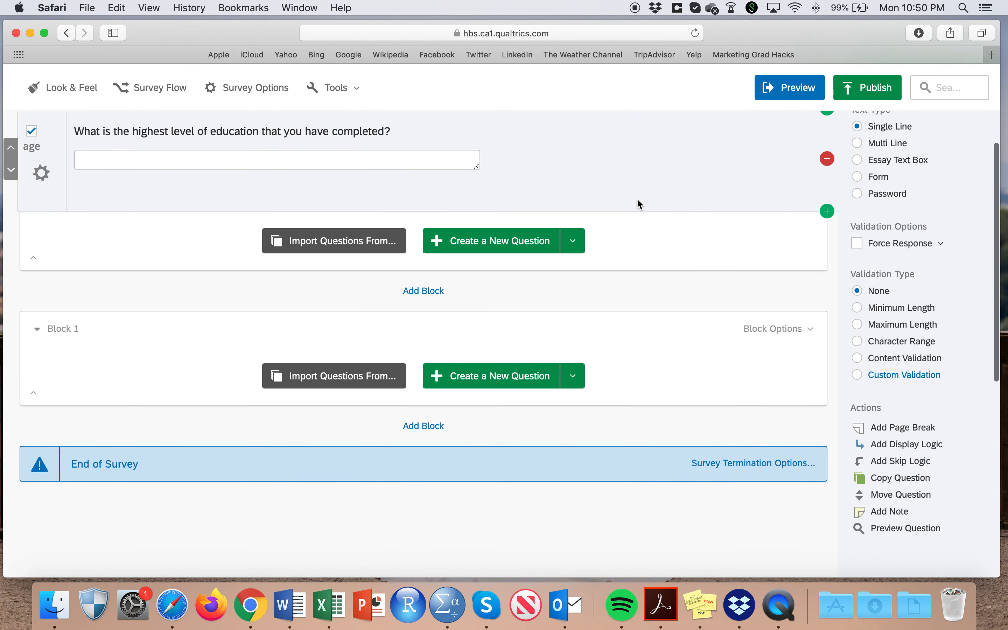
- Add a new question directly below the education question and insert a page break between the two
left_click(828, 210)
left_click(745, 196)
scroll(745, 197, "up", 3)
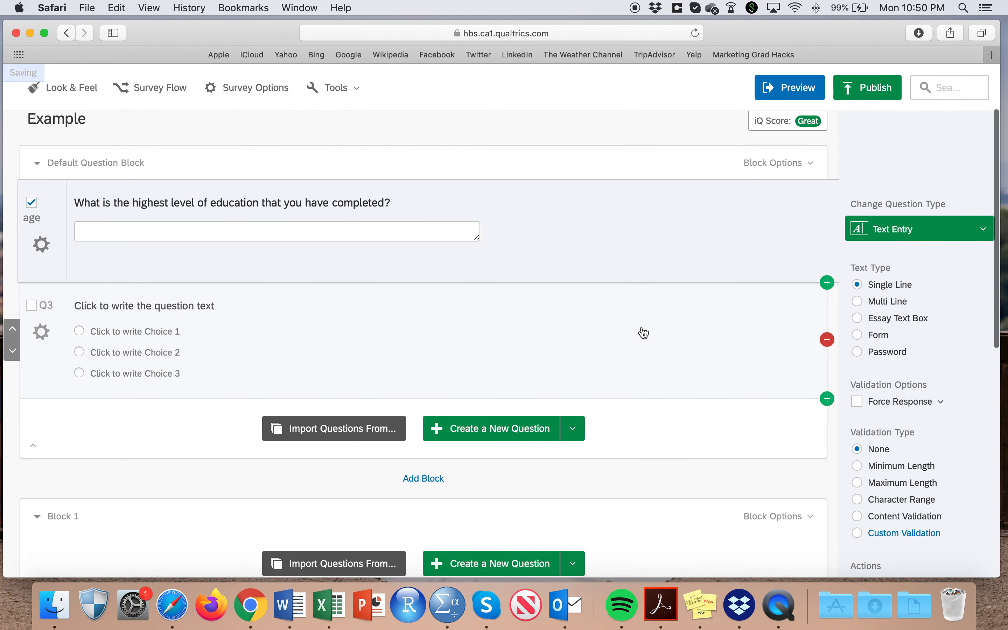
scroll(770, 391, "down", 4)
left_click(901, 445)
scroll(742, 419, "up", 3)
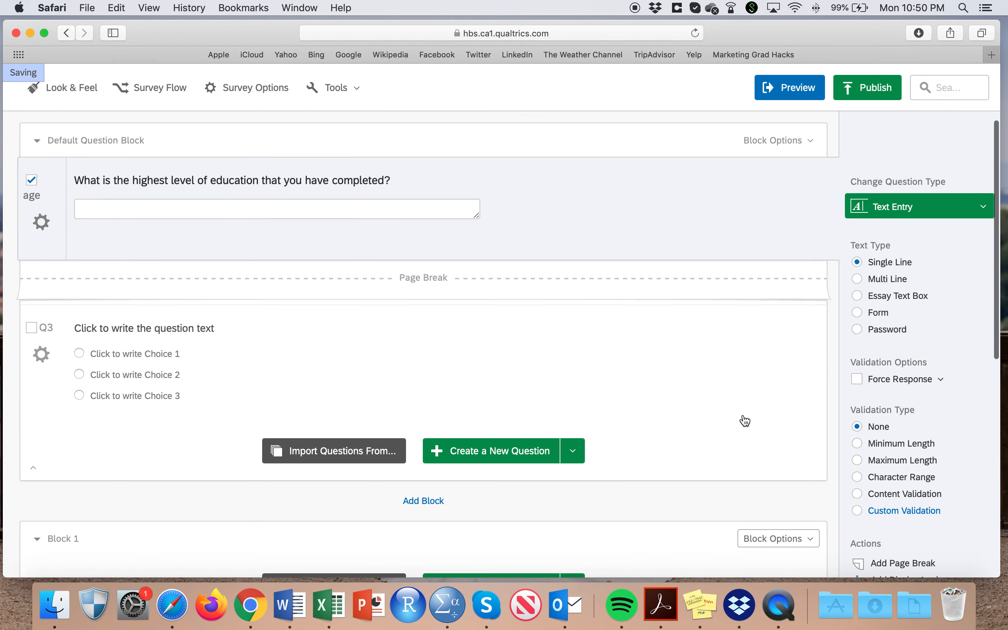
- Copy the education question and move the copy to the first place in the Default Question Block
scroll(744, 419, "down", 3)
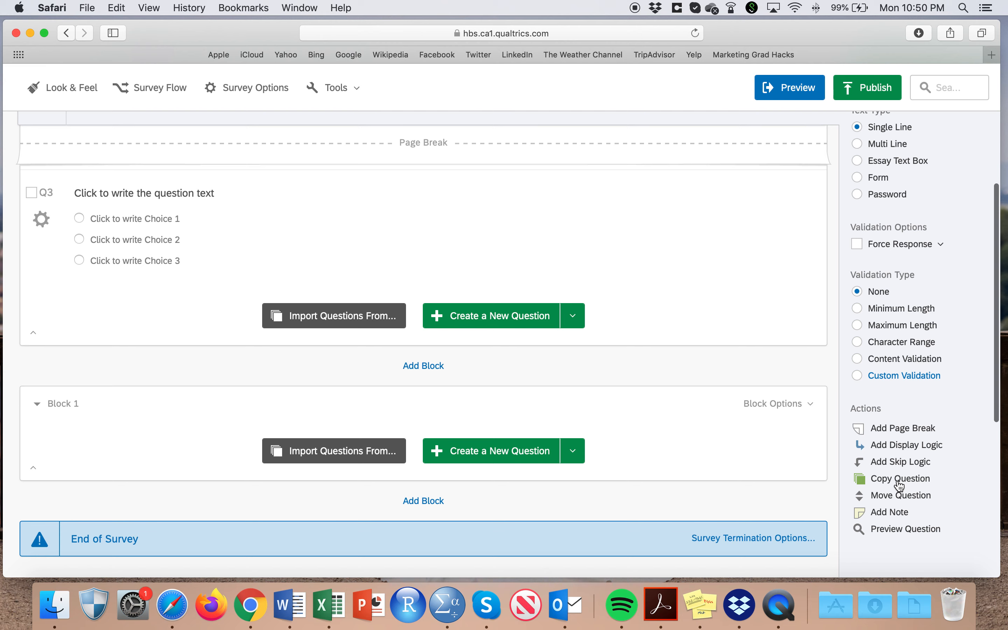
scroll(898, 483, "up", 2)
scroll(900, 485, "down", 3)
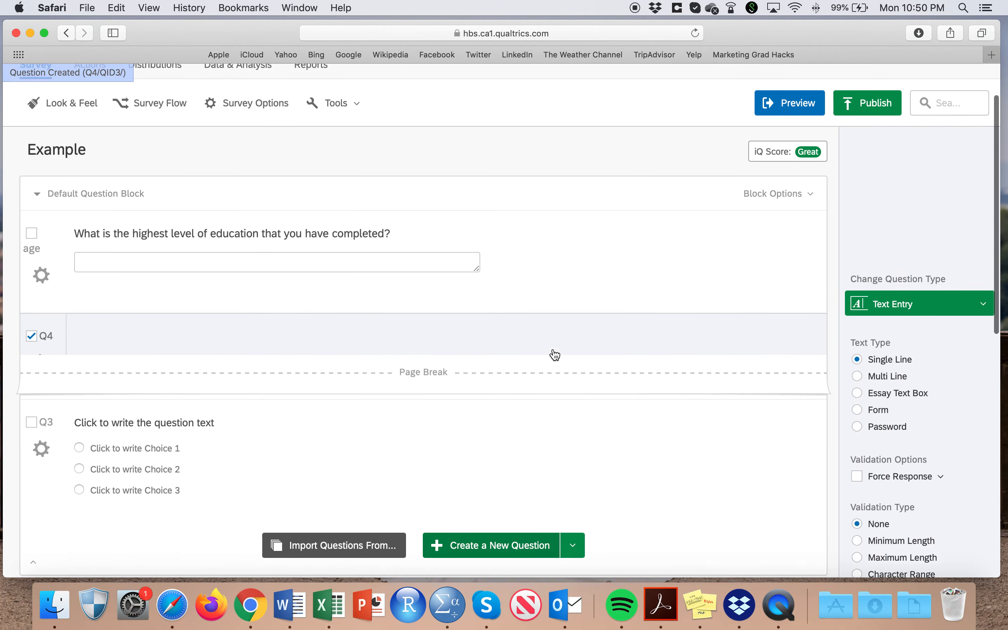
scroll(553, 354, "up", 2)
scroll(231, 341, "up", 3)
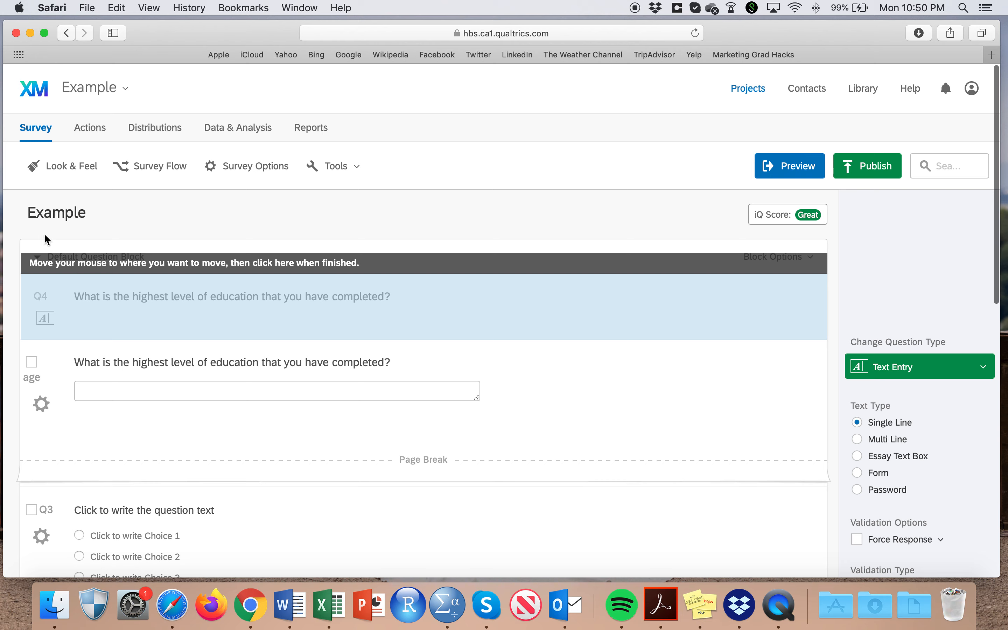
left_click(31, 262)
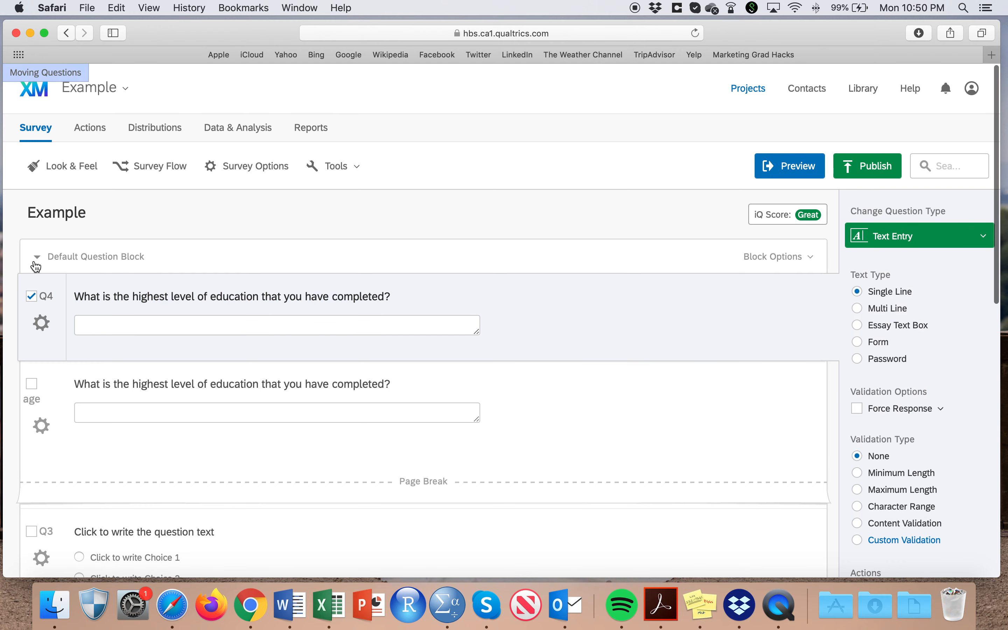
- Collapse the Default Question Block and add two new blocks after Block 1
left_click(37, 259)
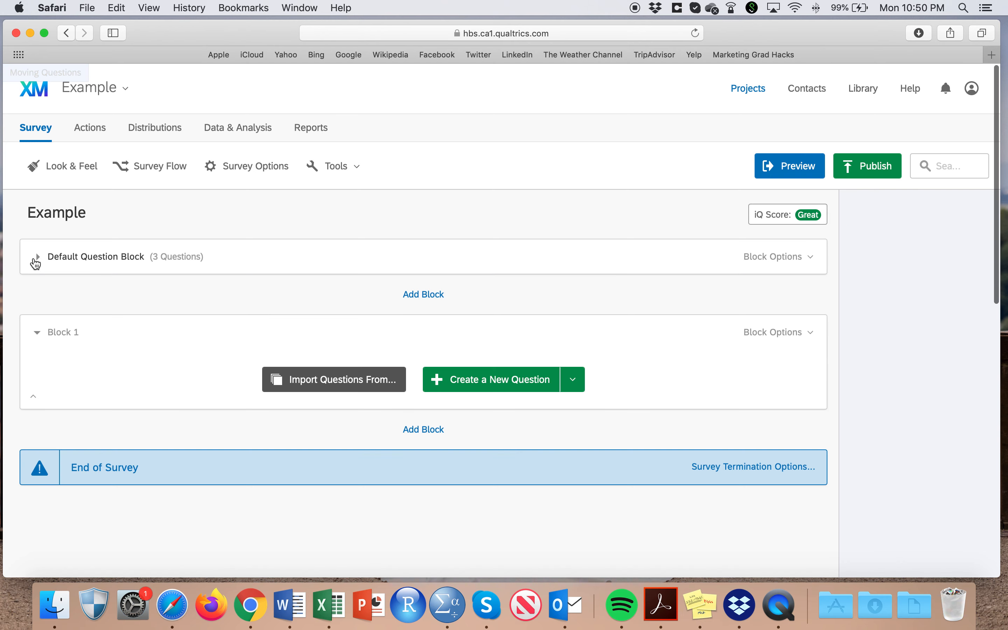
left_click(433, 436)
scroll(290, 483, "down", 3)
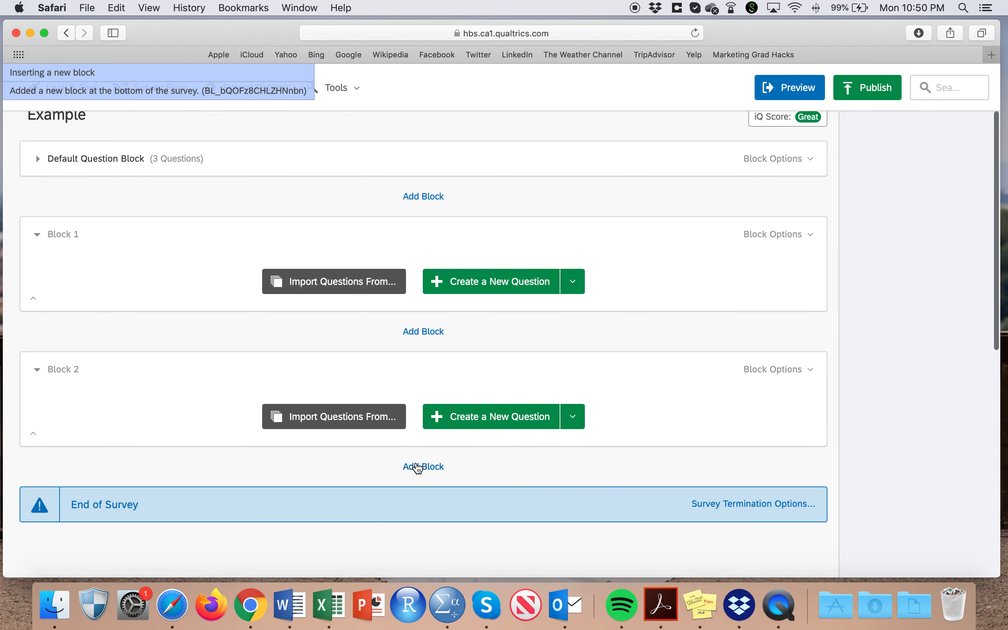
left_click(419, 466)
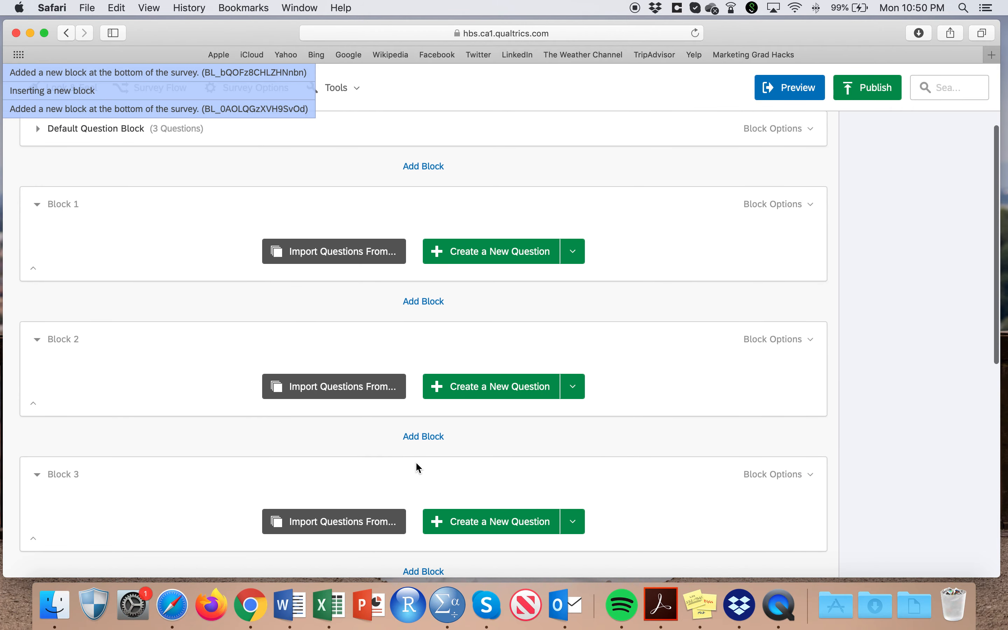
- Rename the three empty blocks Condition 1, Condition 2 and Condition 3 in order
left_click(78, 166)
type("Condition")
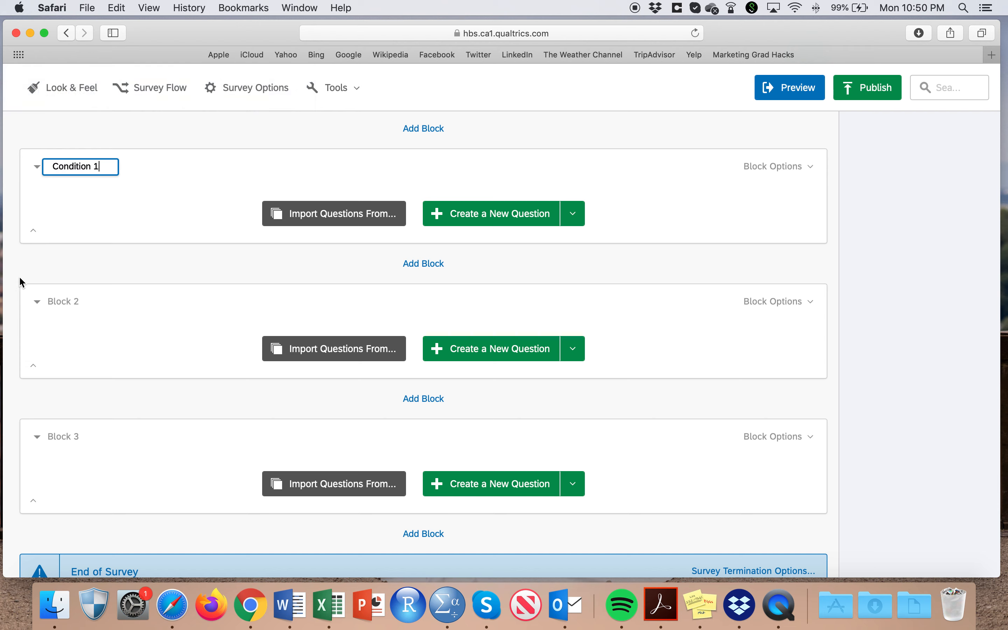
left_click(80, 300)
type("Condition")
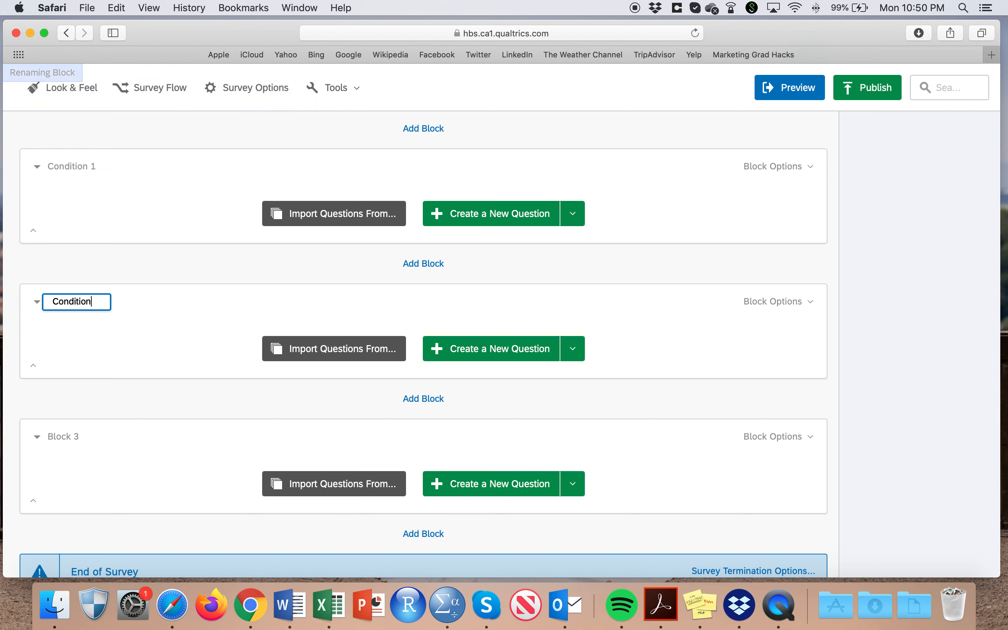
type(" 2")
left_click(59, 437)
type("Condition")
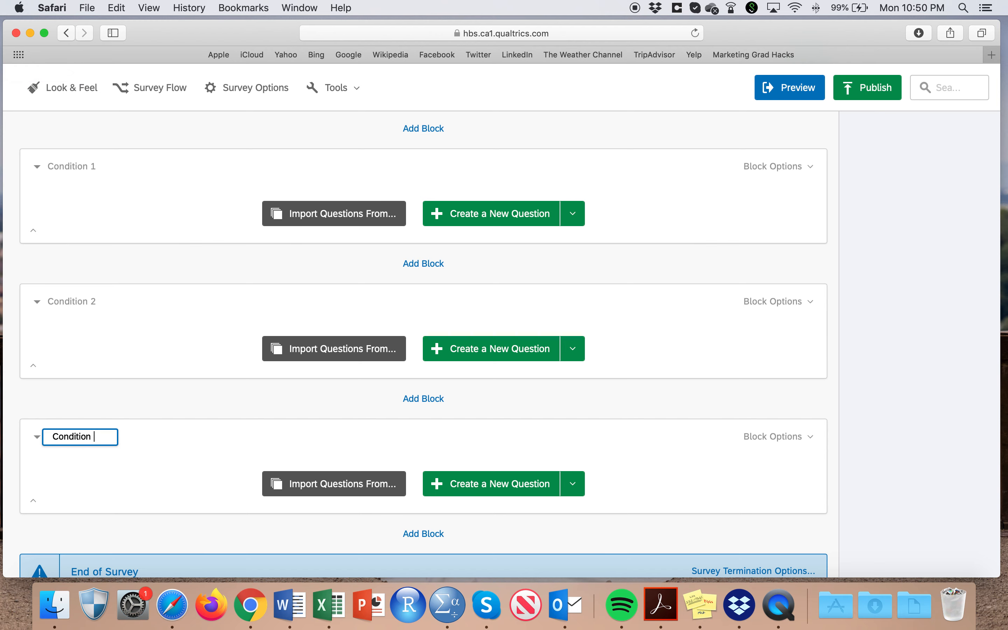
type(" 3")
key("Return")
- Open the survey flow and add a Randomizer element directly below the Default Question Block
scroll(232, 304, "up", 5)
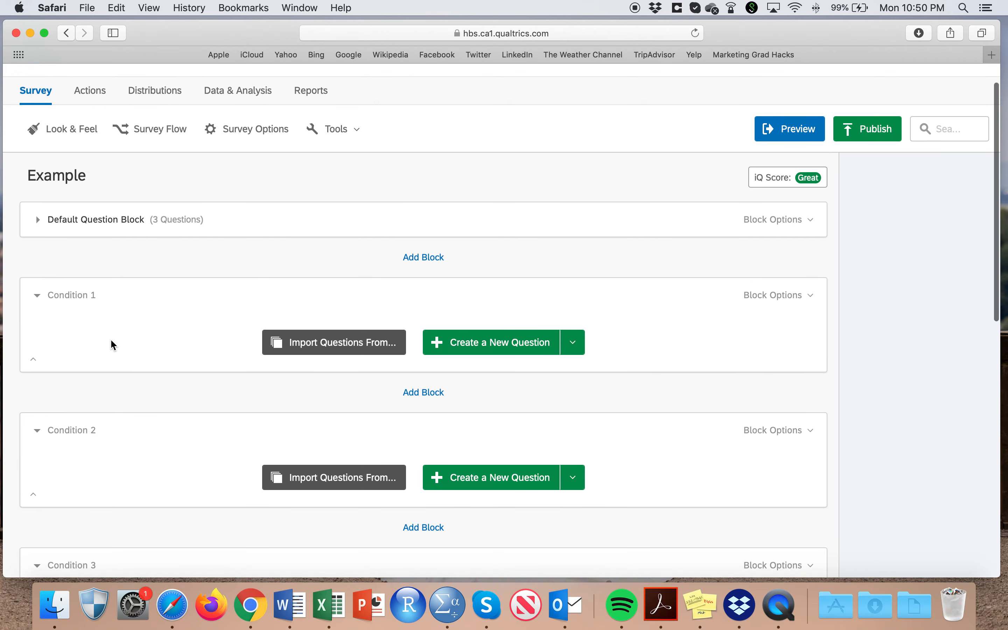
scroll(113, 345, "down", 3)
scroll(116, 244, "up", 4)
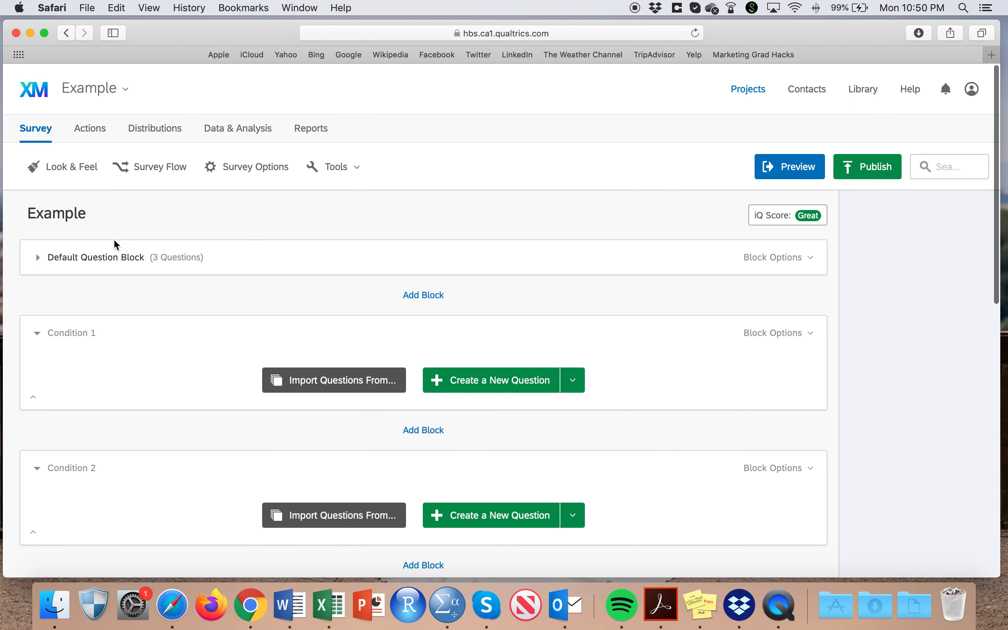
left_click(169, 168)
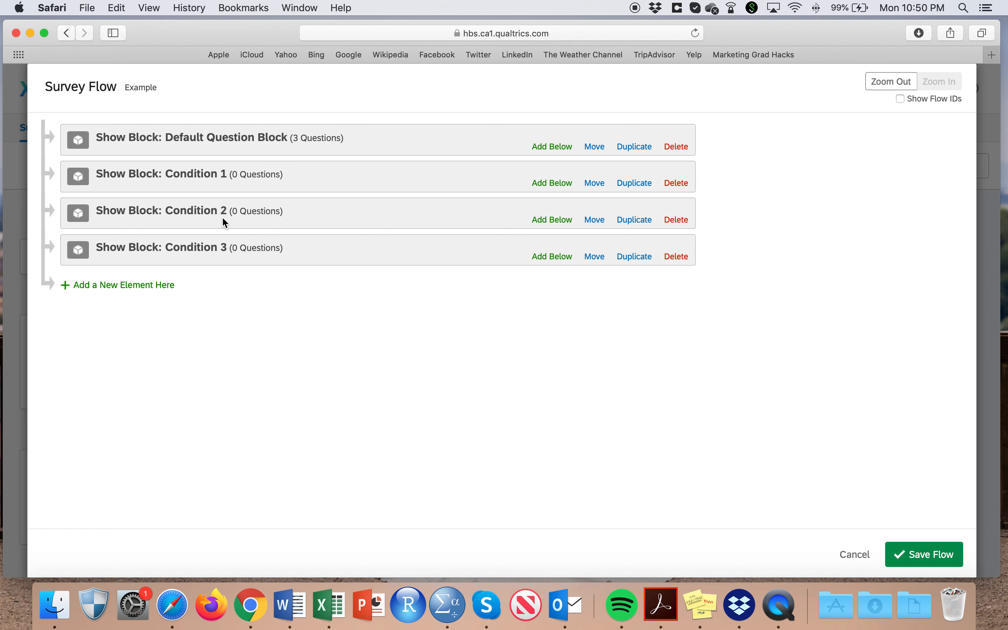
left_click(566, 148)
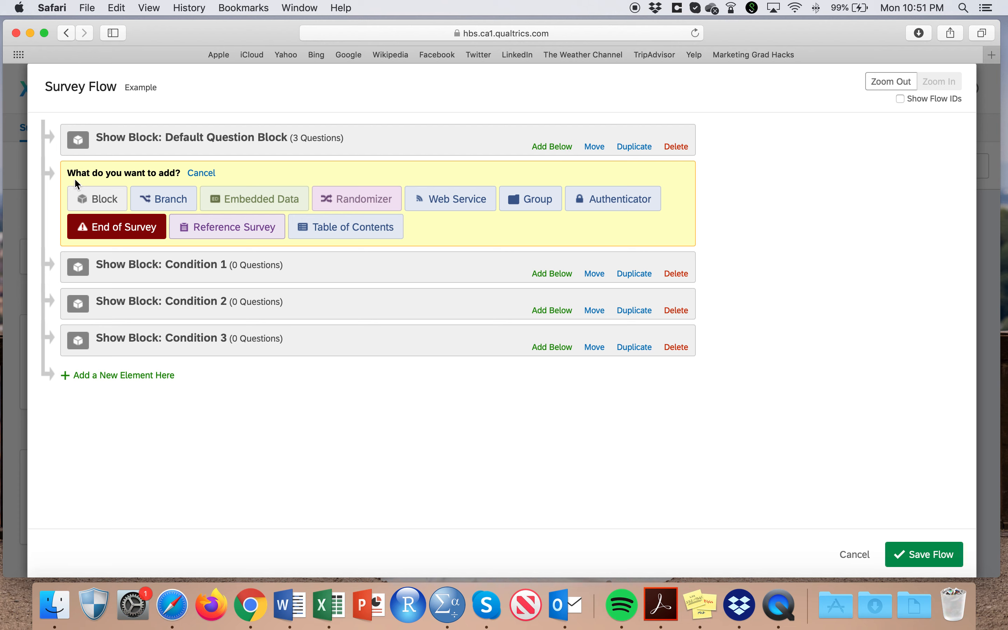
left_click(362, 203)
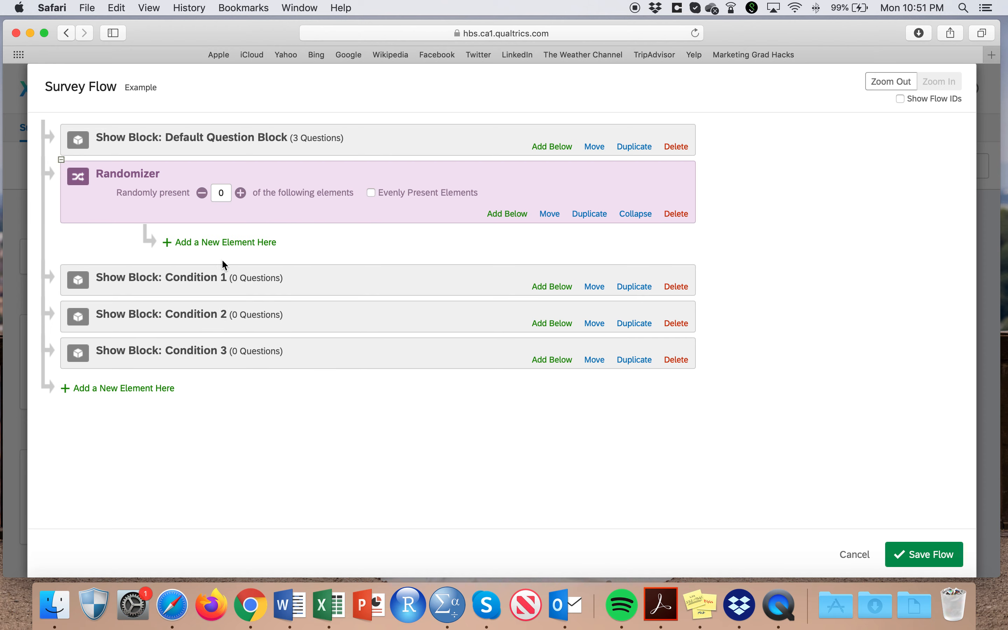
- Add an Embedded Data element below the Randomizer and a Branch element beneath it, leaving both unconfigured
left_click(510, 214)
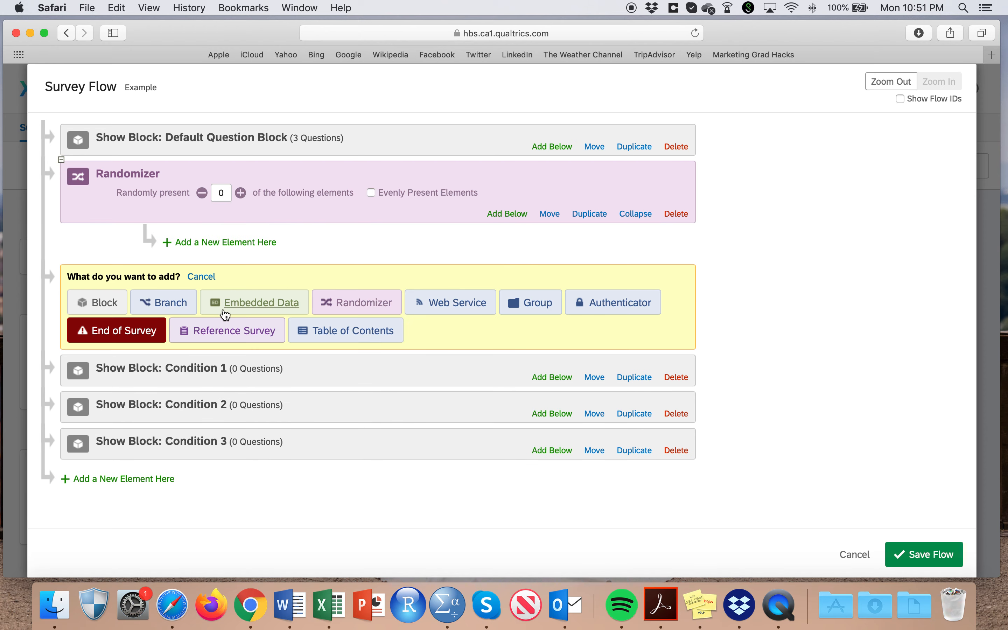
left_click(237, 302)
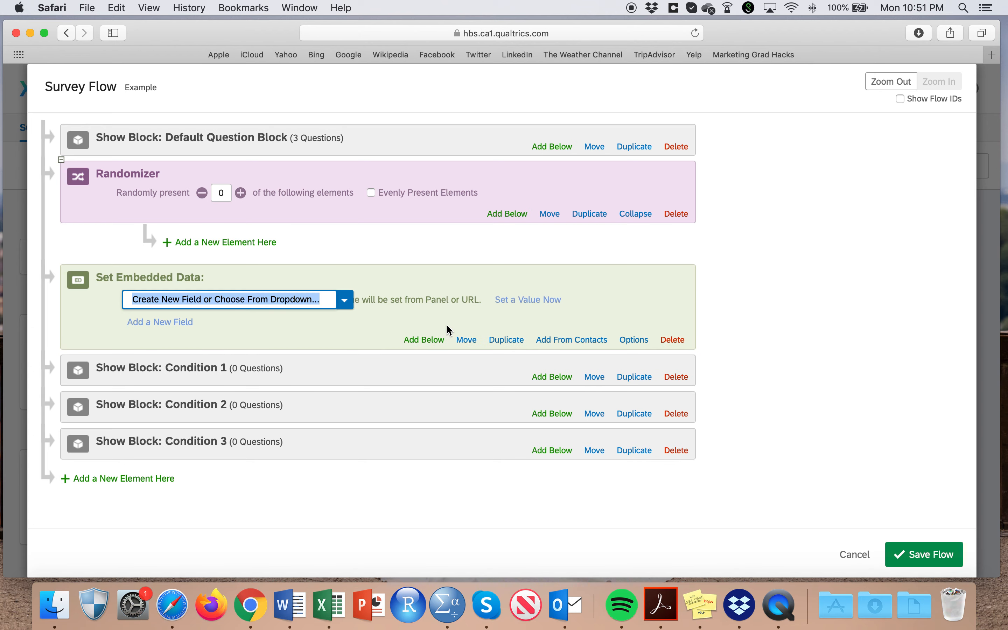
key("Return")
left_click(435, 320)
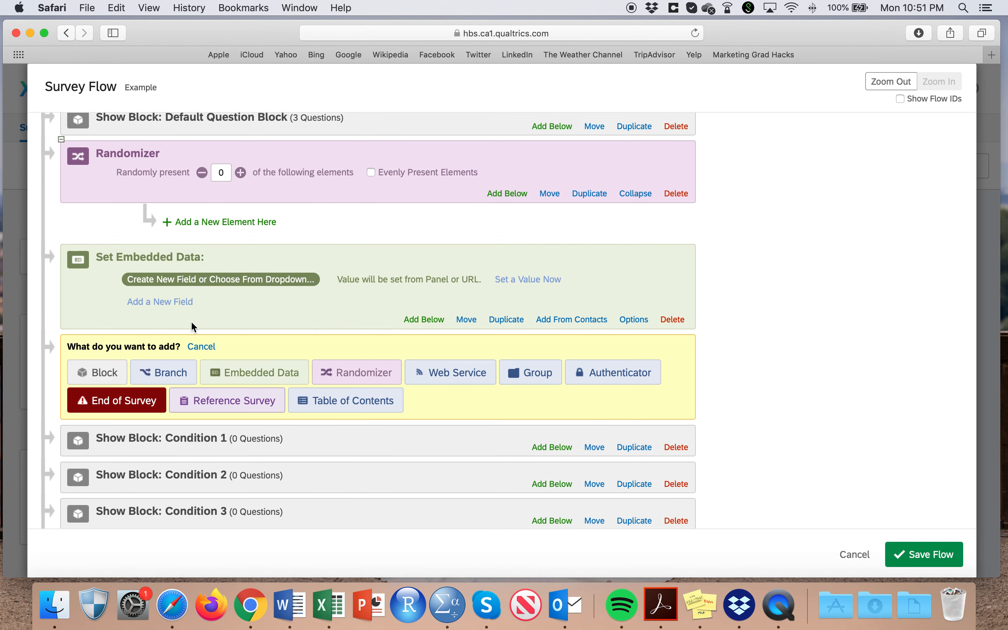
left_click(168, 383)
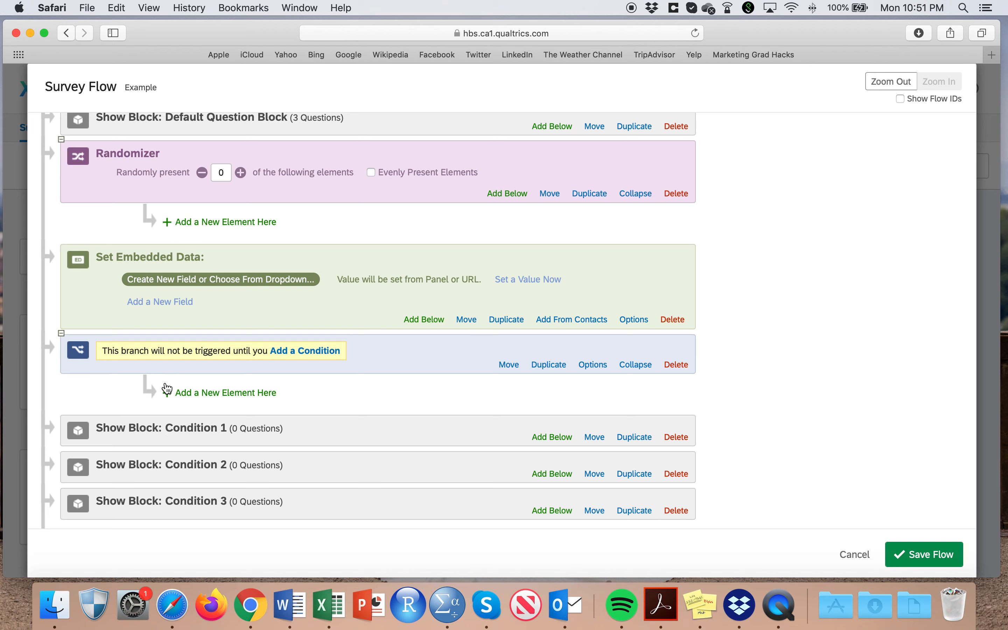
scroll(298, 378, "up", 1)
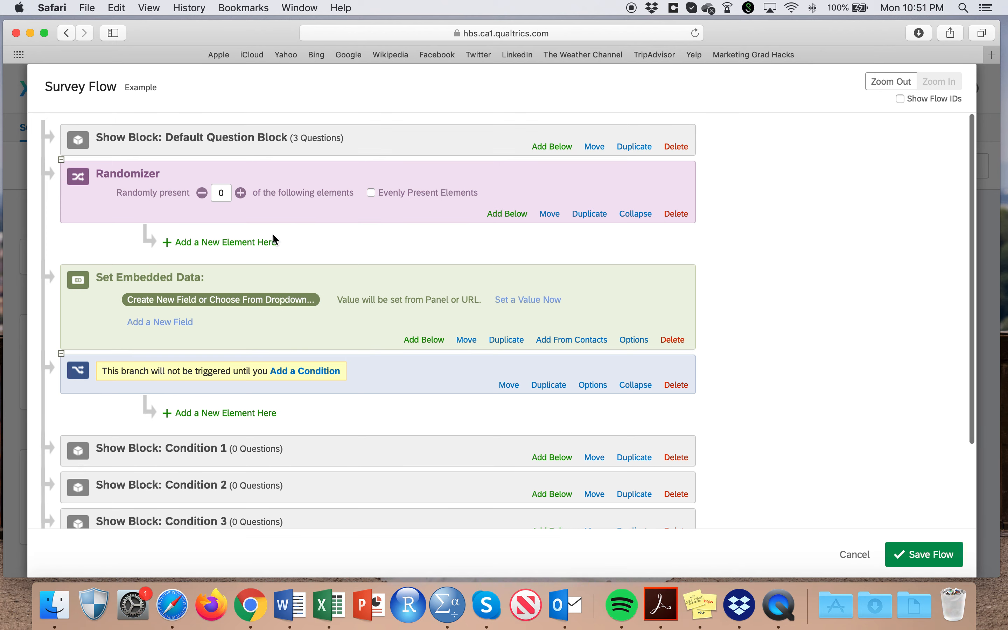
- Move the Condition 1, Condition 2 and Condition 3 blocks in order beneath the Randomizer
left_click_drag(595, 457, 569, 232)
left_click_drag(594, 494, 596, 273)
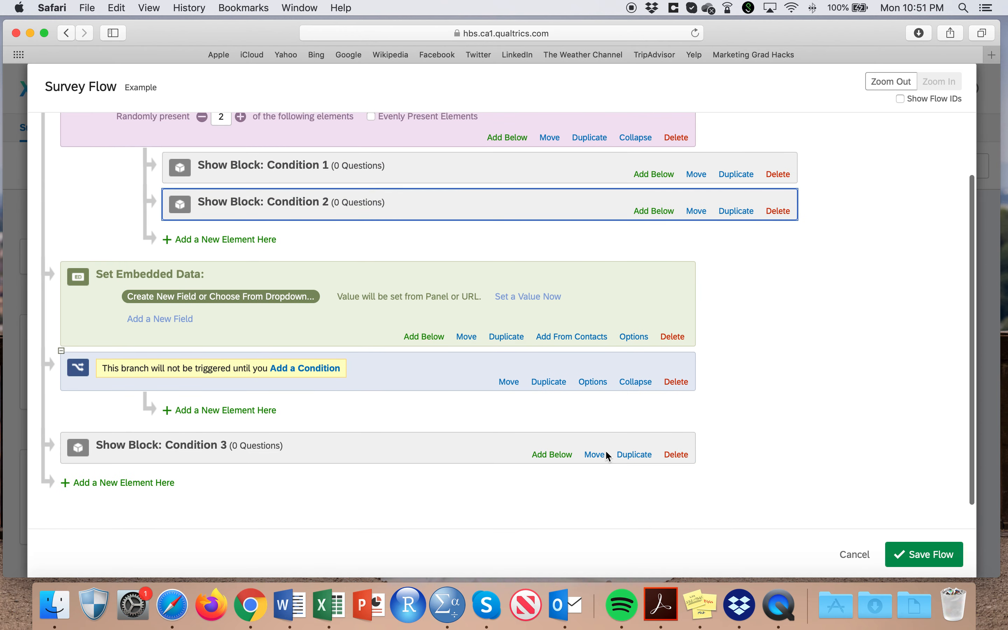
left_click_drag(604, 452, 601, 239)
scroll(601, 240, "up", 3)
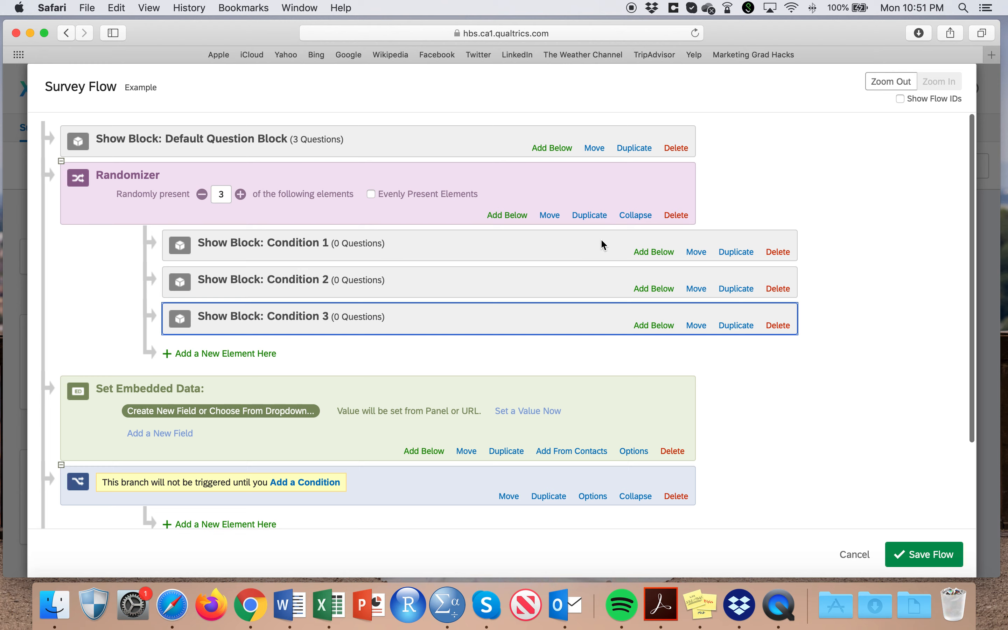
- Set the Randomizer to present 1 of its elements and turn on Evenly Present Elements
double_click(201, 193)
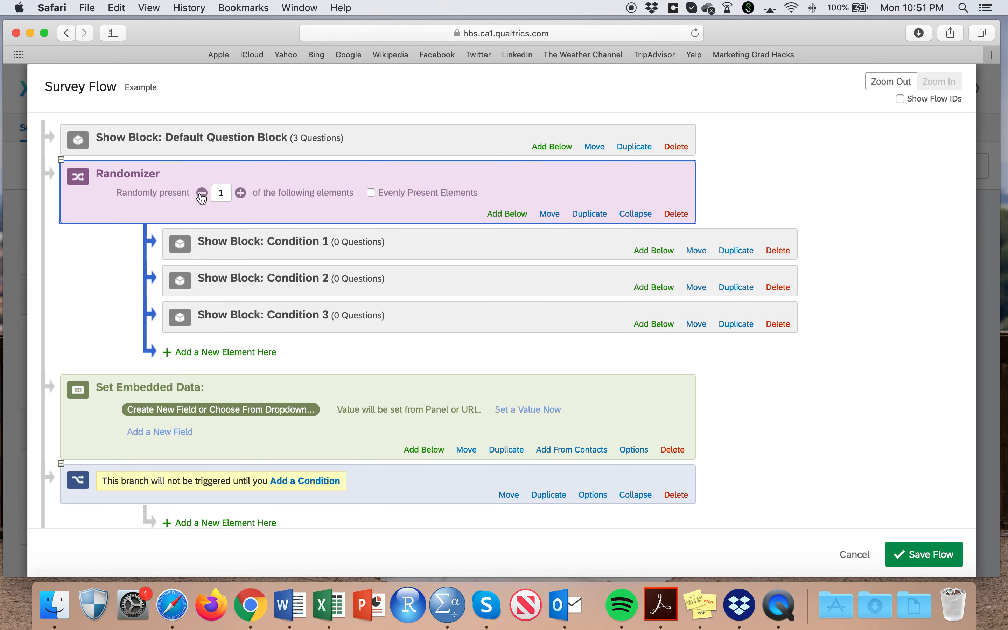
left_click(372, 193)
- Examine the Randomizer's settings, its nested condition blocks and the elements that follow it in the survey flow
scroll(315, 304, "down", 2)
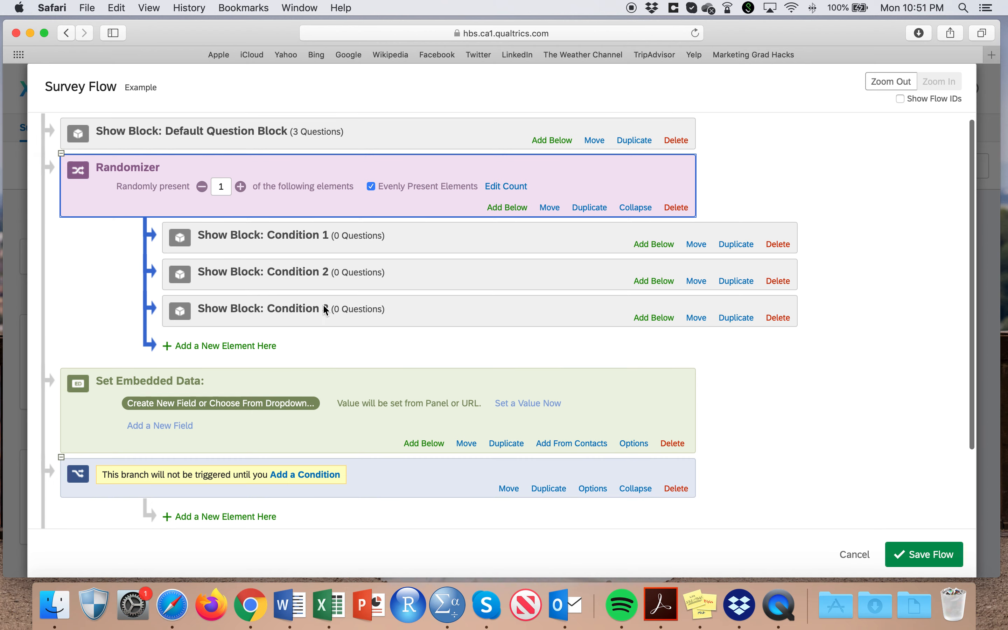
scroll(326, 309, "down", 2)
scroll(324, 310, "down", 2)
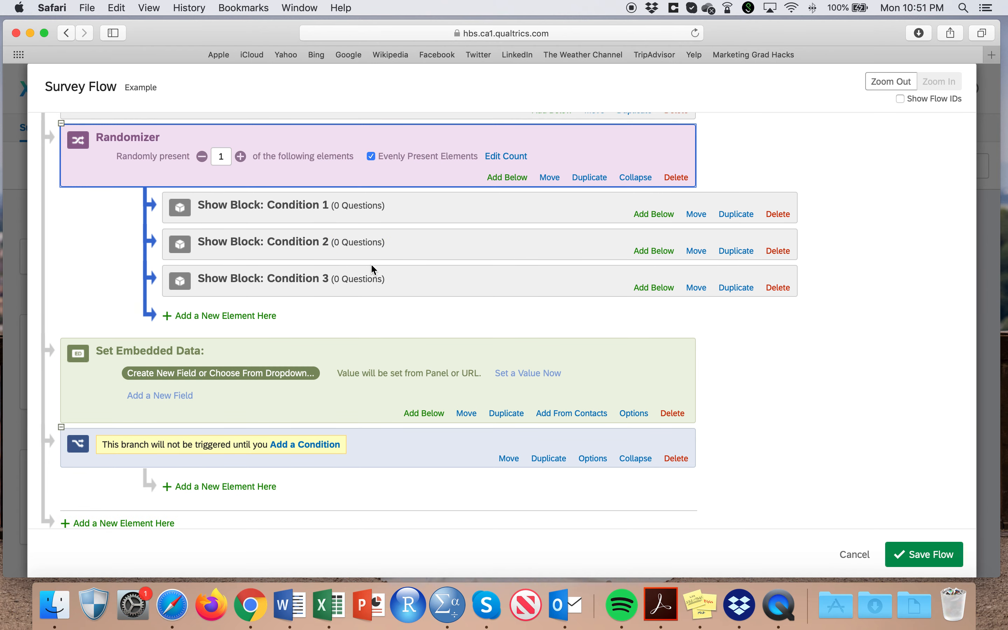
scroll(374, 268, "up", 1)
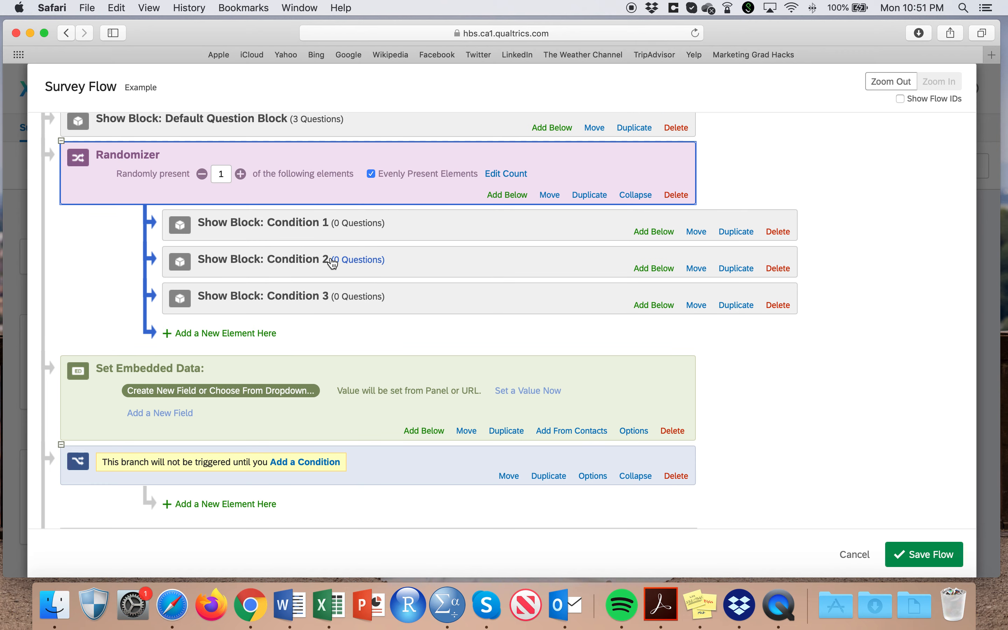
scroll(333, 264, "up", 1)
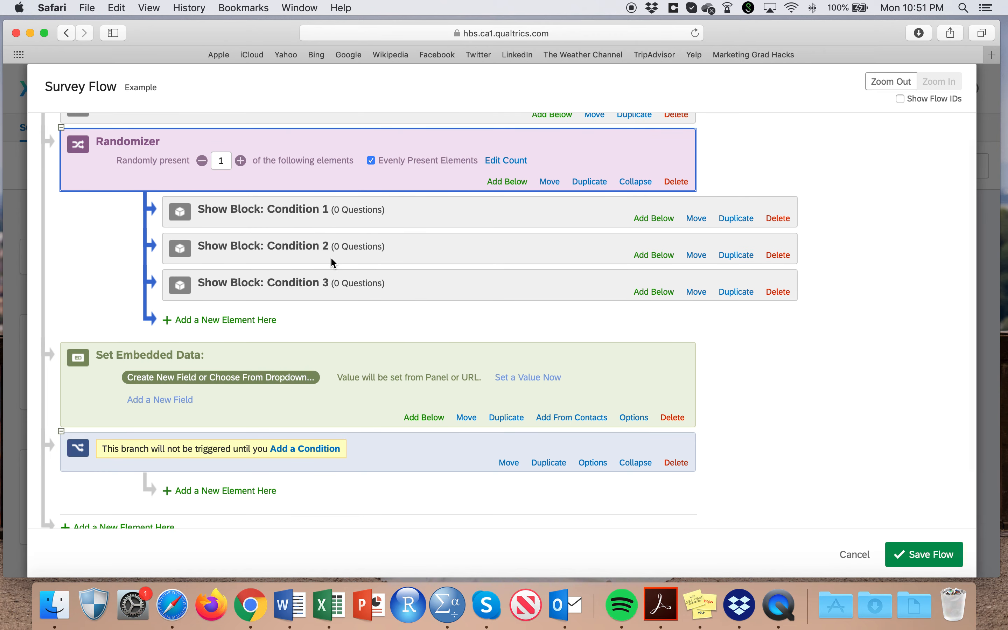
scroll(331, 259, "down", 1)
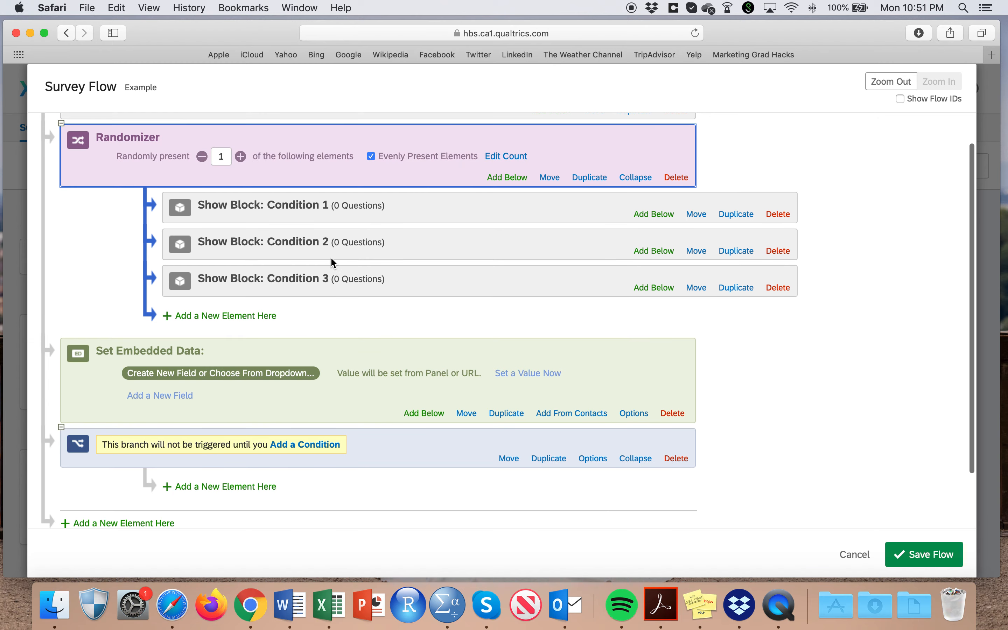
scroll(342, 255, "down", 1)
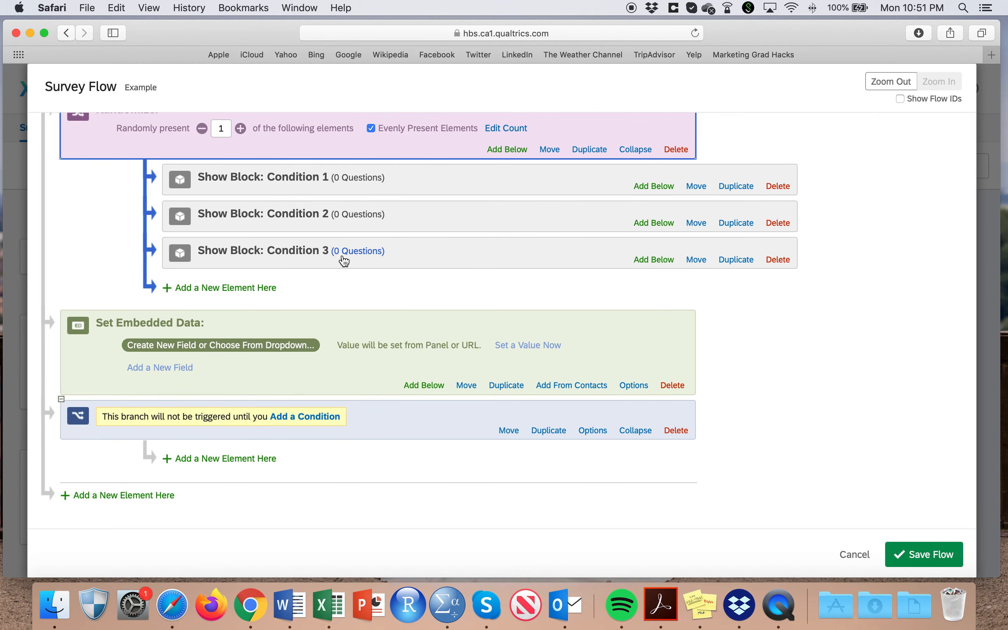
scroll(343, 255, "up", 1)
scroll(344, 258, "down", 1)
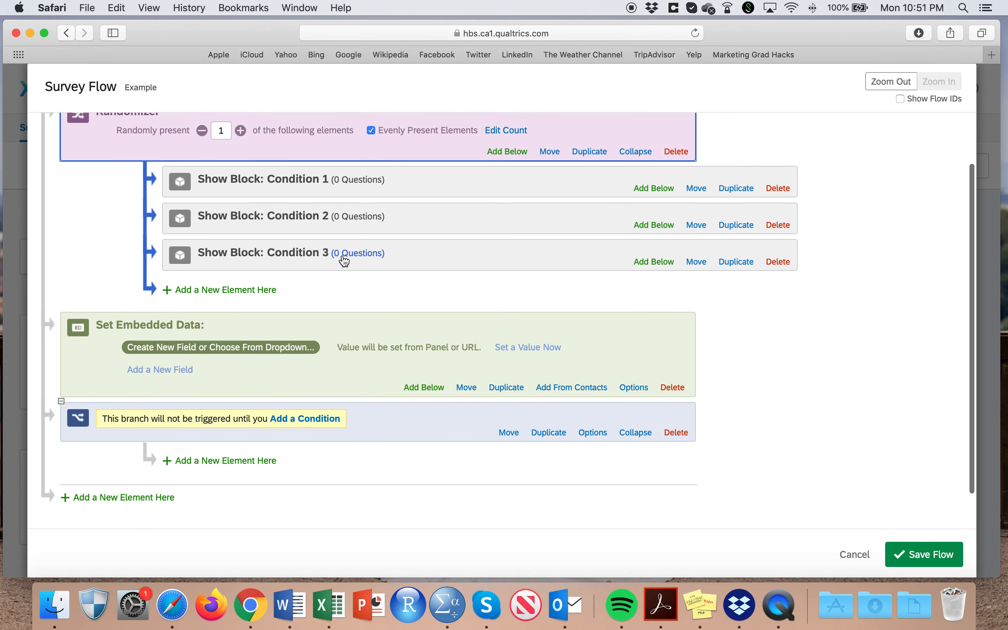
scroll(344, 261, "up", 1)
scroll(303, 195, "down", 2)
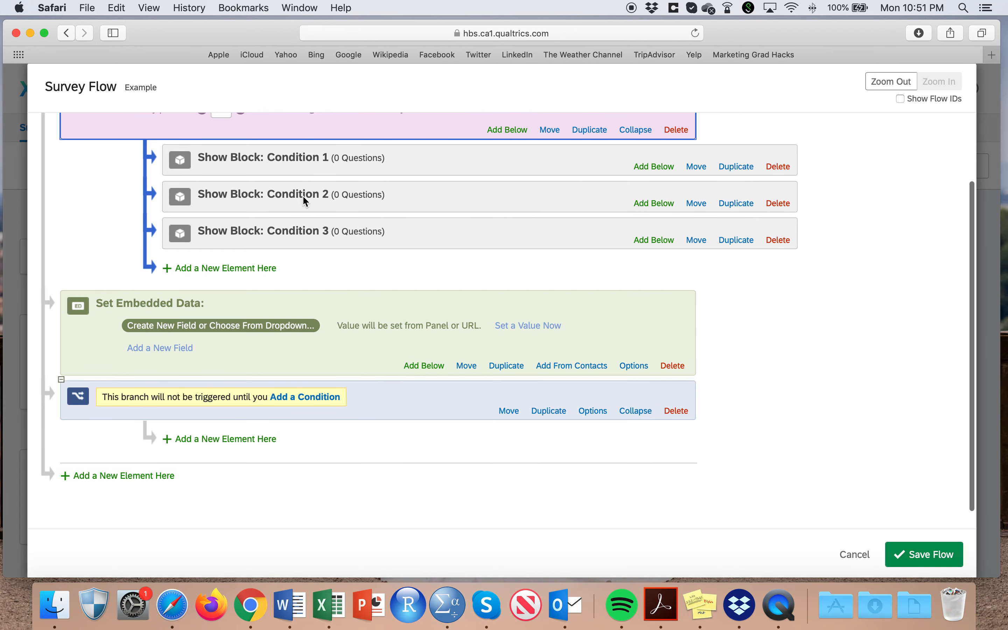
- Move the Branch above the Embedded Data element and start a Question-based condition for it
left_click_drag(509, 410, 517, 294)
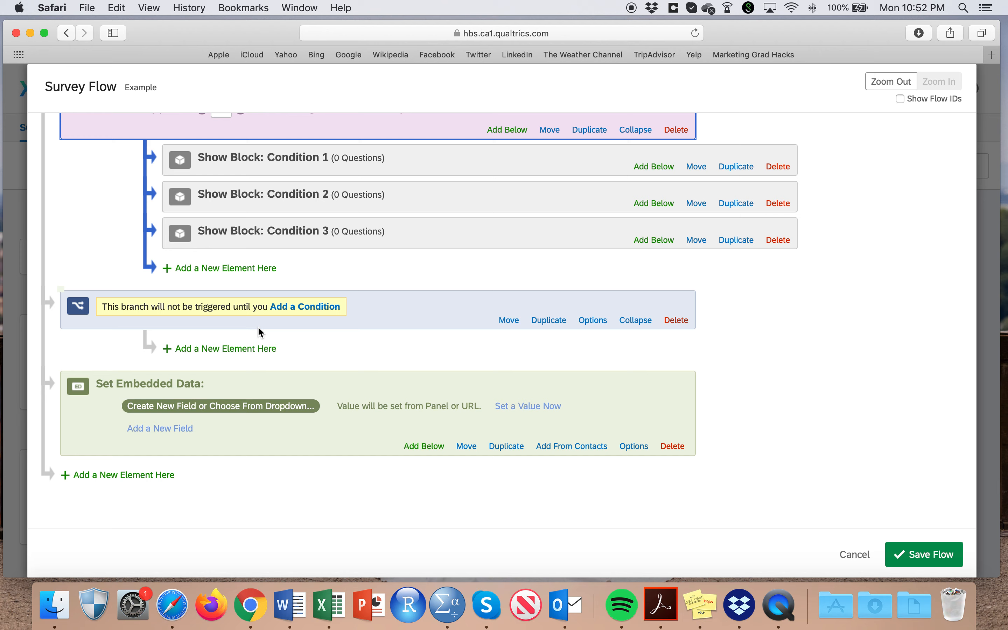
left_click(291, 307)
left_click(166, 337)
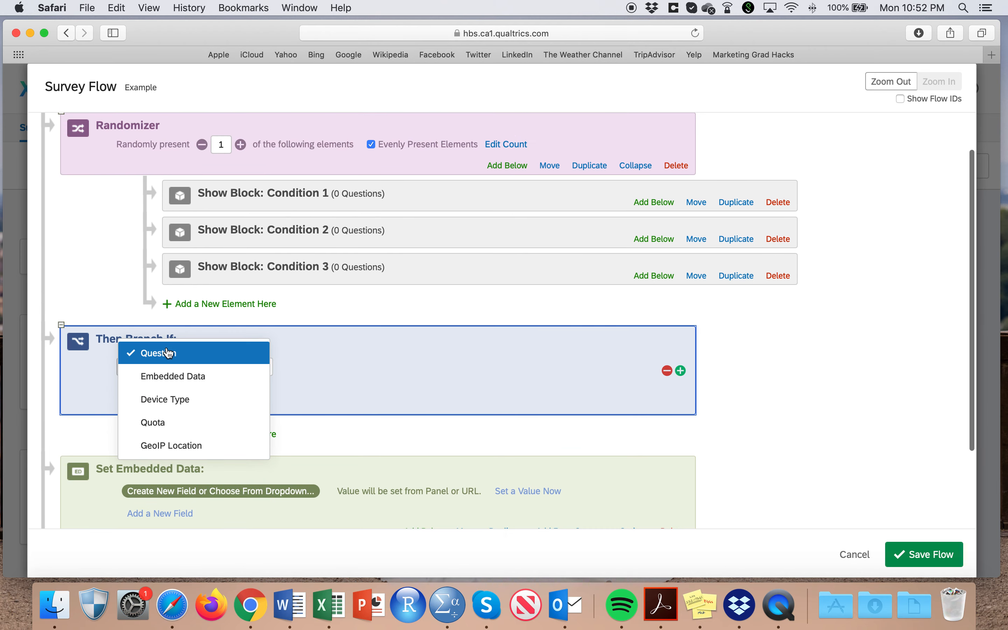
left_click(202, 354)
scroll(357, 365, "down", 2)
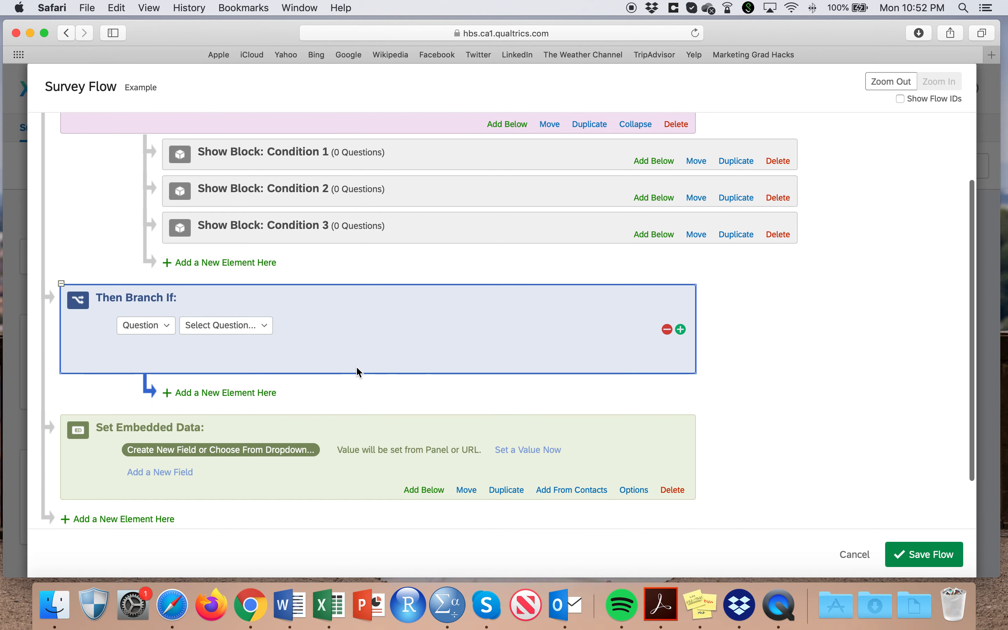
- Base the branch condition on question Q4 and choose its text response as the choice to test
left_click(129, 329)
left_click(215, 325)
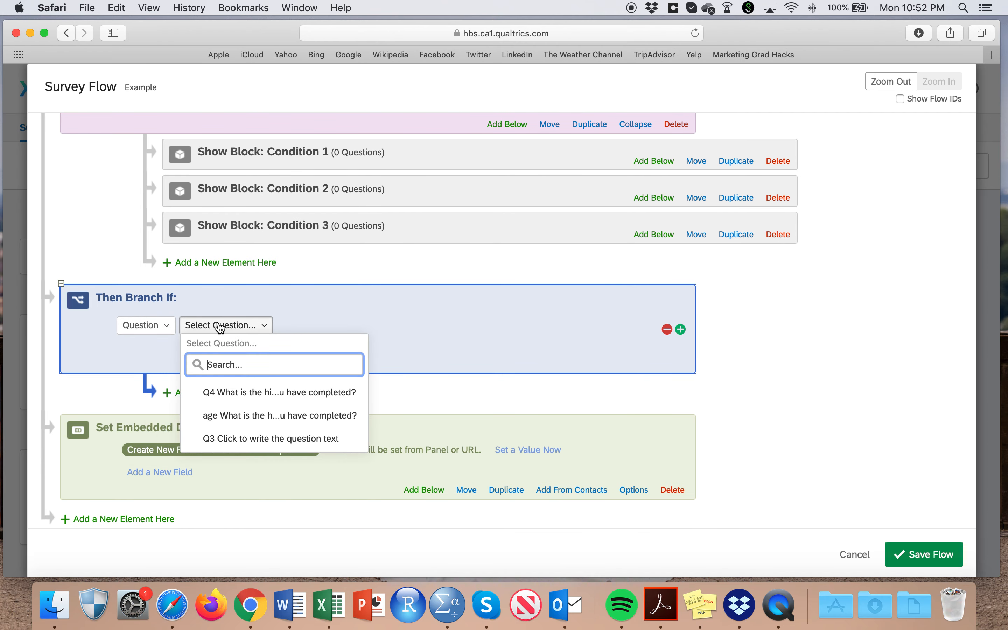
left_click(259, 392)
left_click(387, 325)
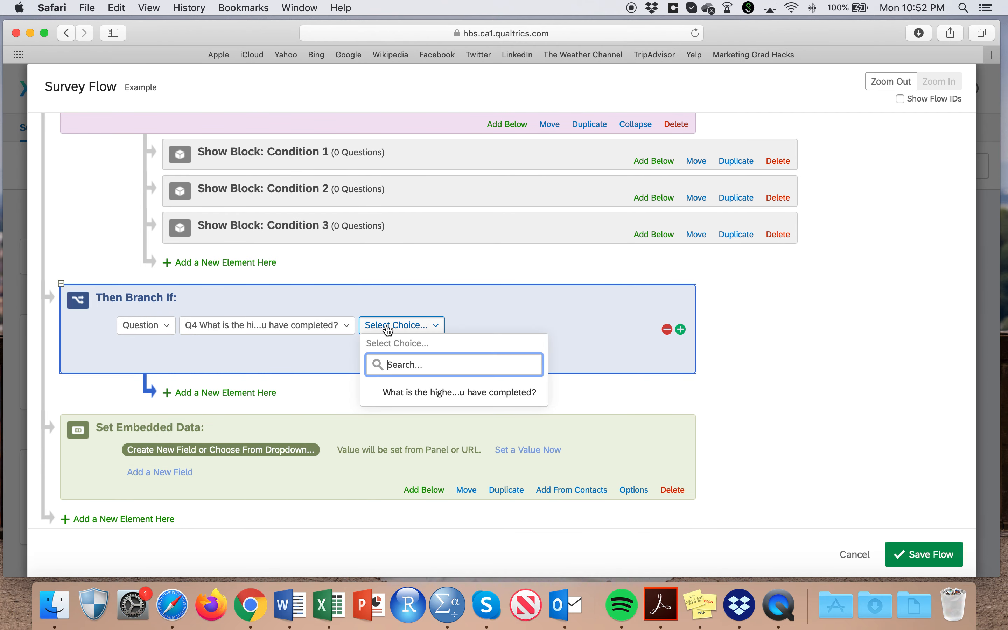
left_click(412, 389)
- Add a Block element inside the branch and have it show the Condition 2 block
left_click(221, 408)
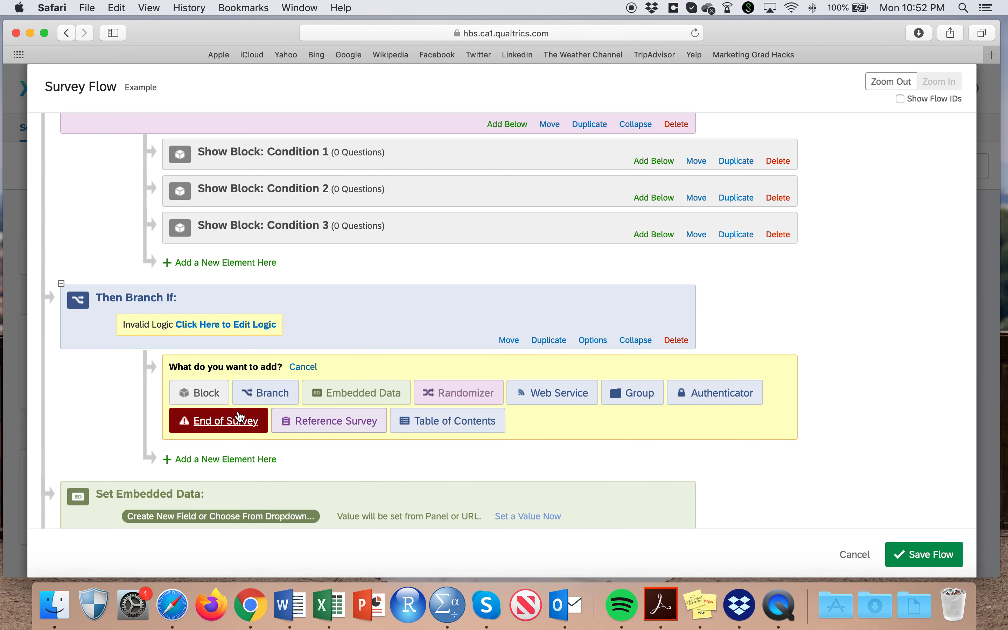
left_click(209, 400)
left_click(285, 365)
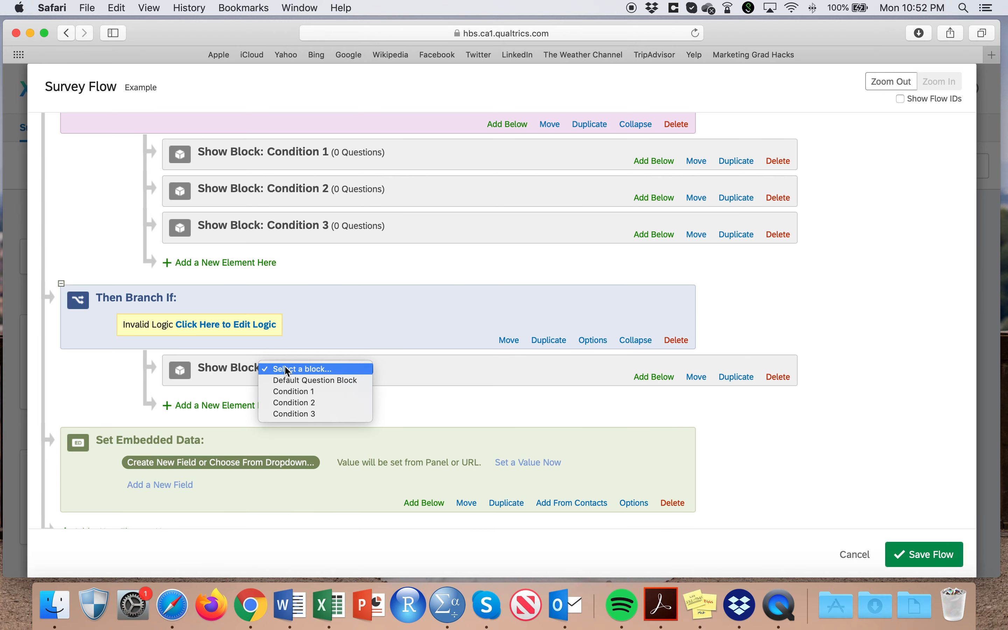
left_click(290, 404)
- Set the Randomizer to present 3 of its elements
left_click(251, 329)
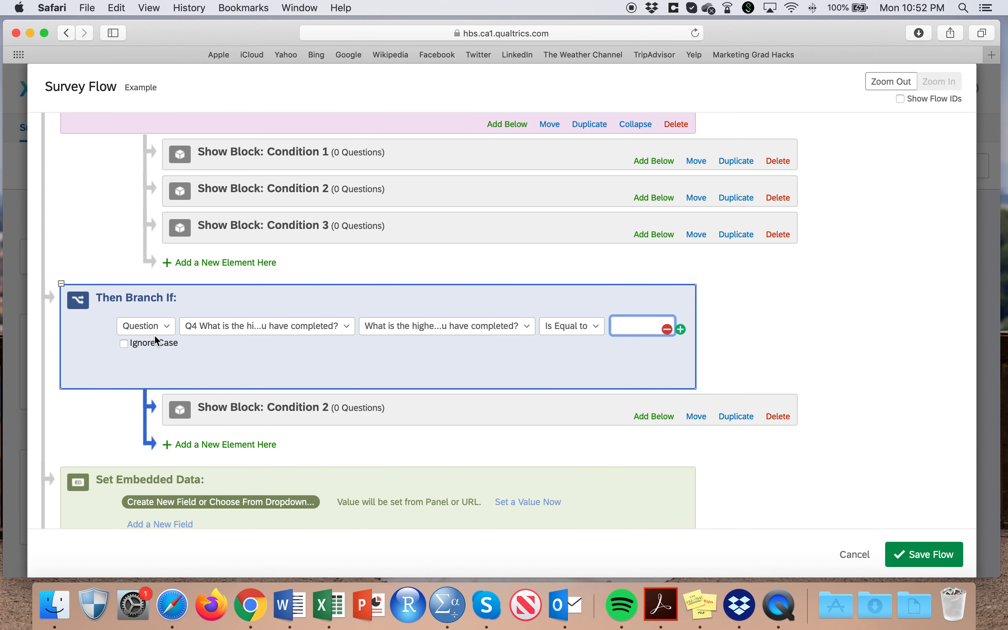
scroll(268, 332, "up", 3)
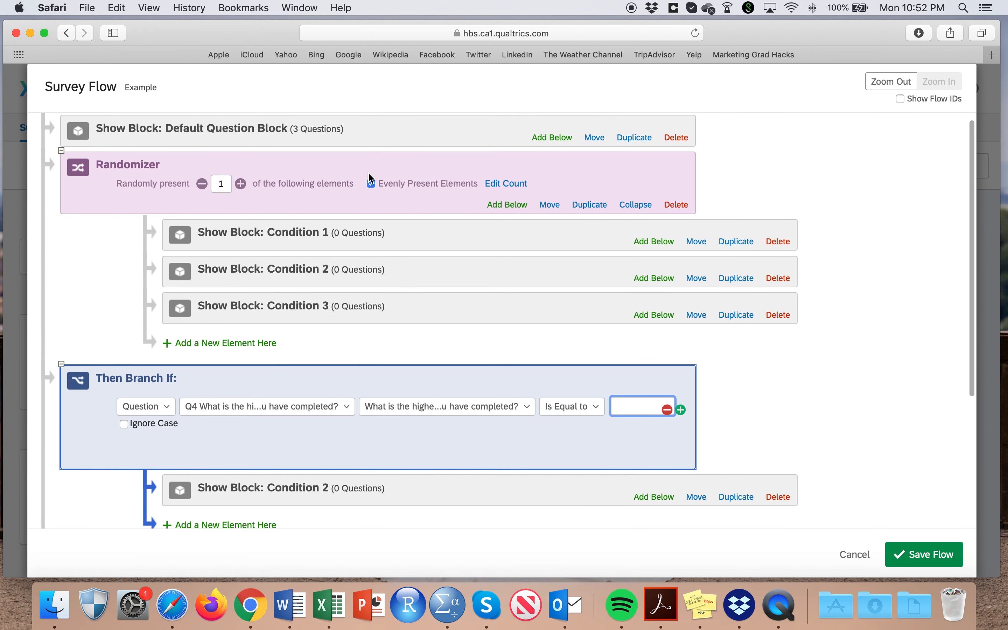
left_click(241, 185)
scroll(241, 186, "down", 1)
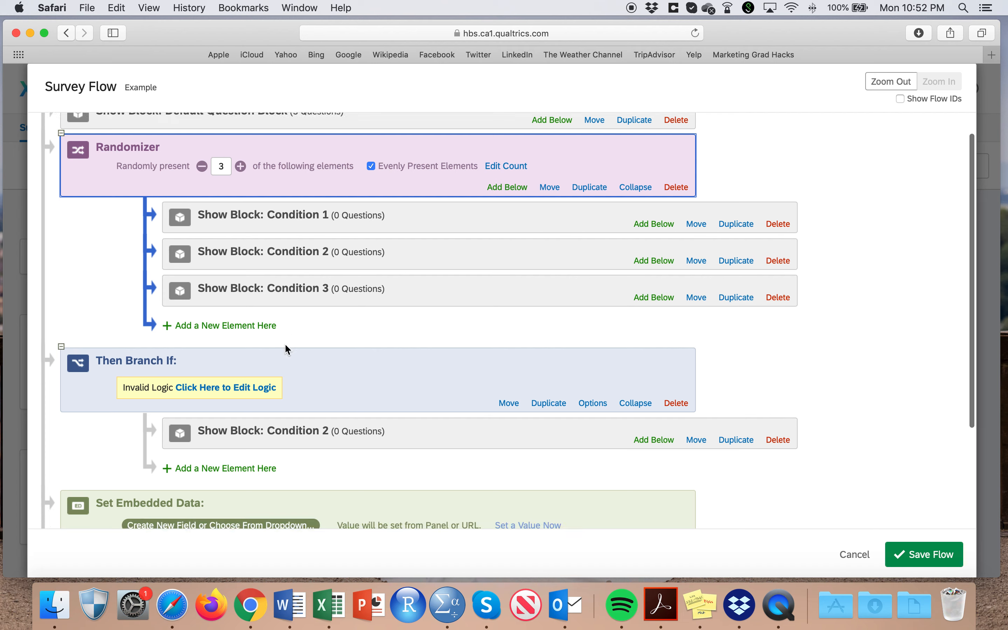
- Complete the branch condition so that the Q4 response Is Equal to 5
left_click(250, 374)
left_click(250, 377)
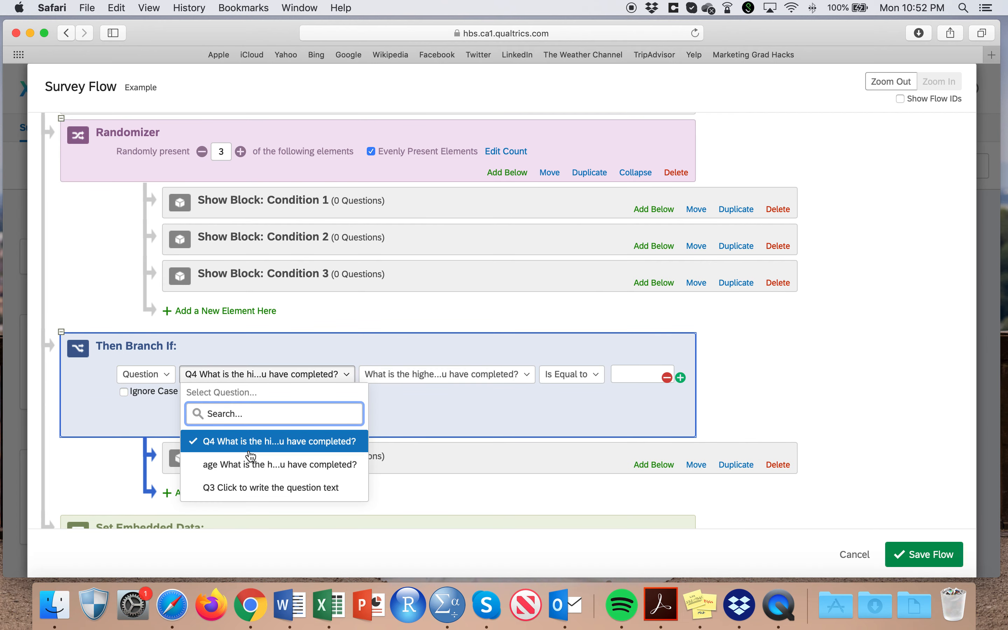
left_click(463, 373)
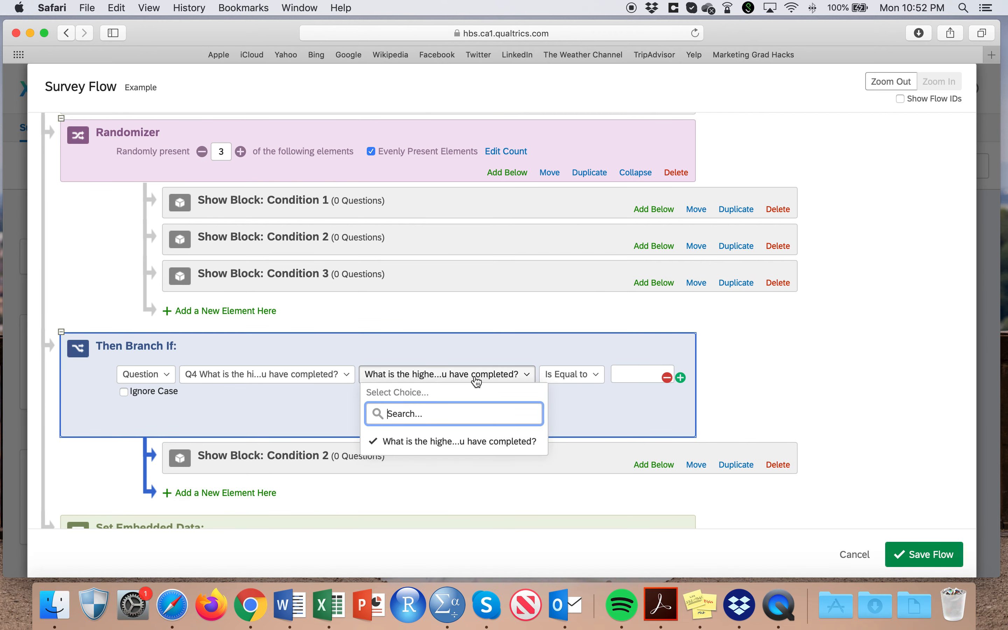
left_click(572, 377)
left_click(618, 381)
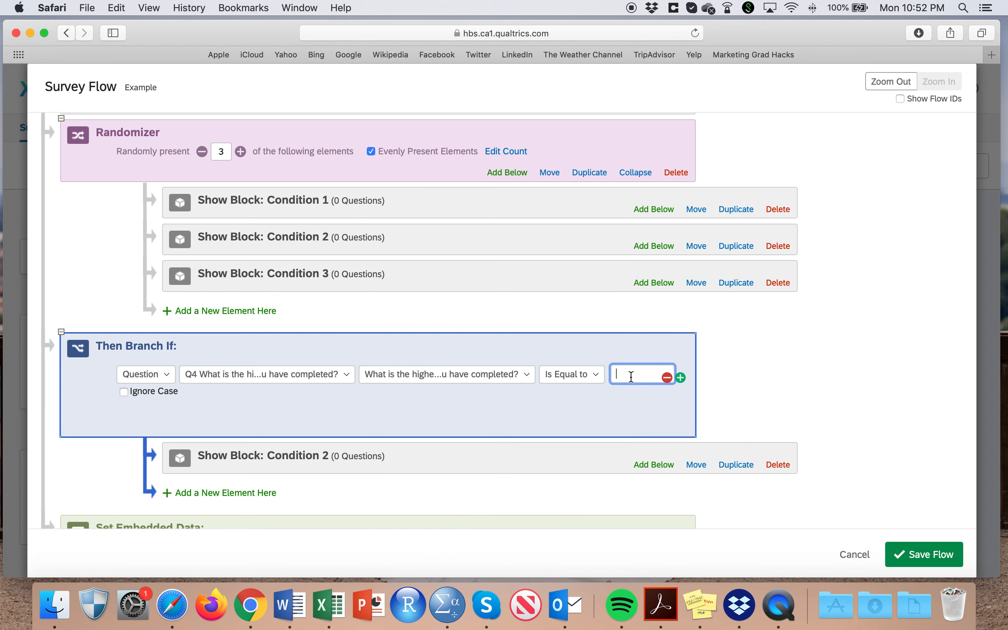
type("5")
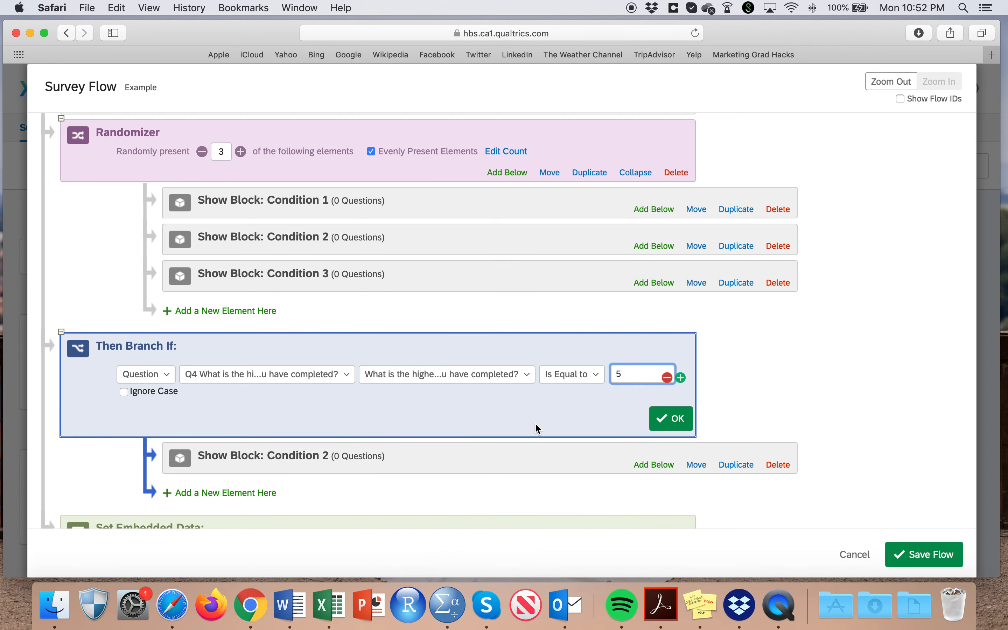
left_click(668, 418)
- Name the new field in the Embedded Data element Condition
scroll(672, 426, "down", 2)
scroll(672, 426, "down", 1)
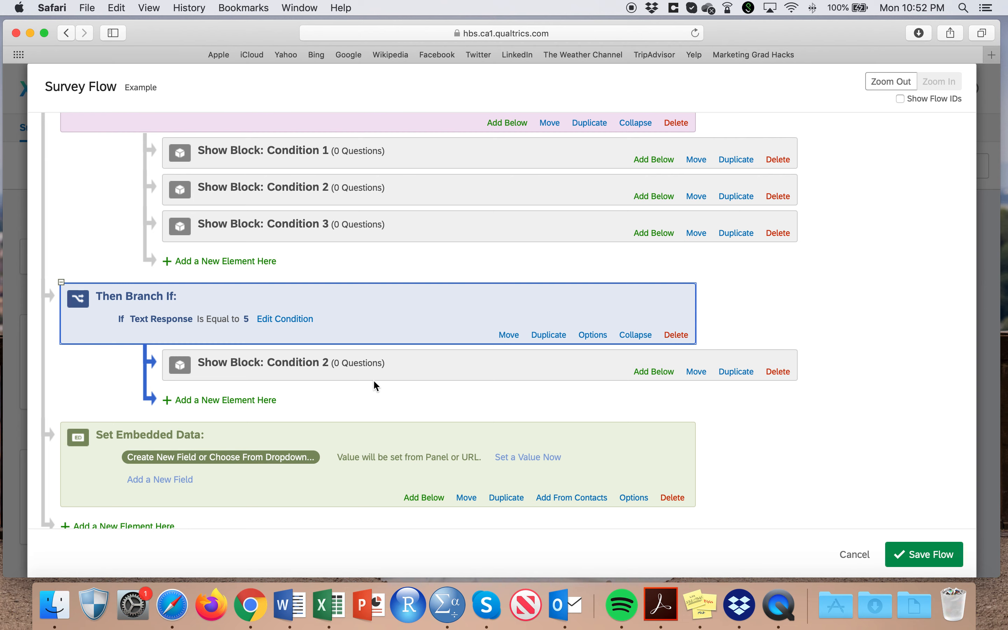
scroll(368, 382, "down", 3)
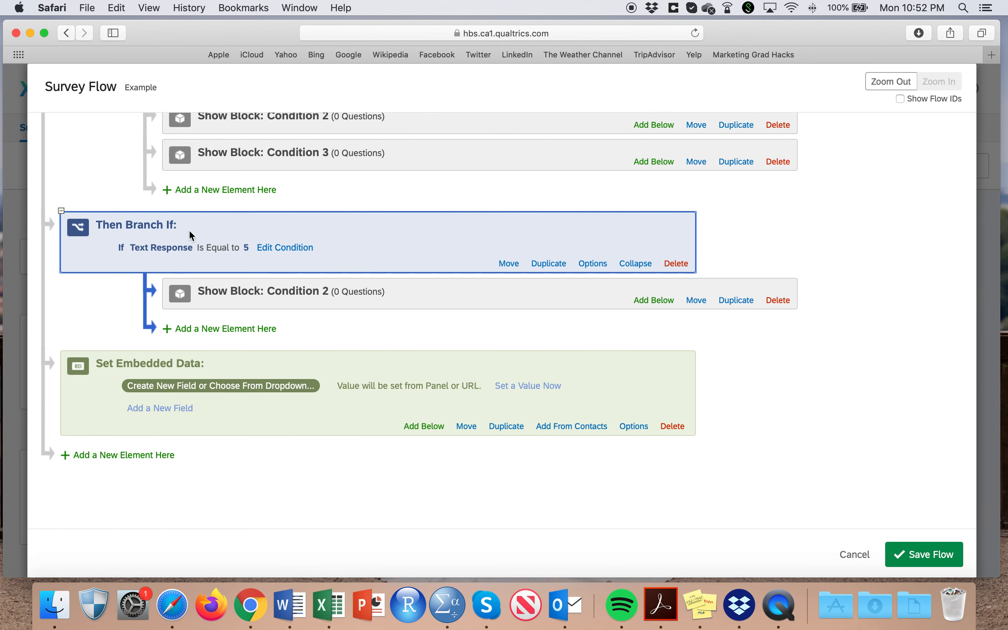
scroll(191, 233, "up", 1)
scroll(191, 234, "down", 1)
scroll(311, 485, "down", 1)
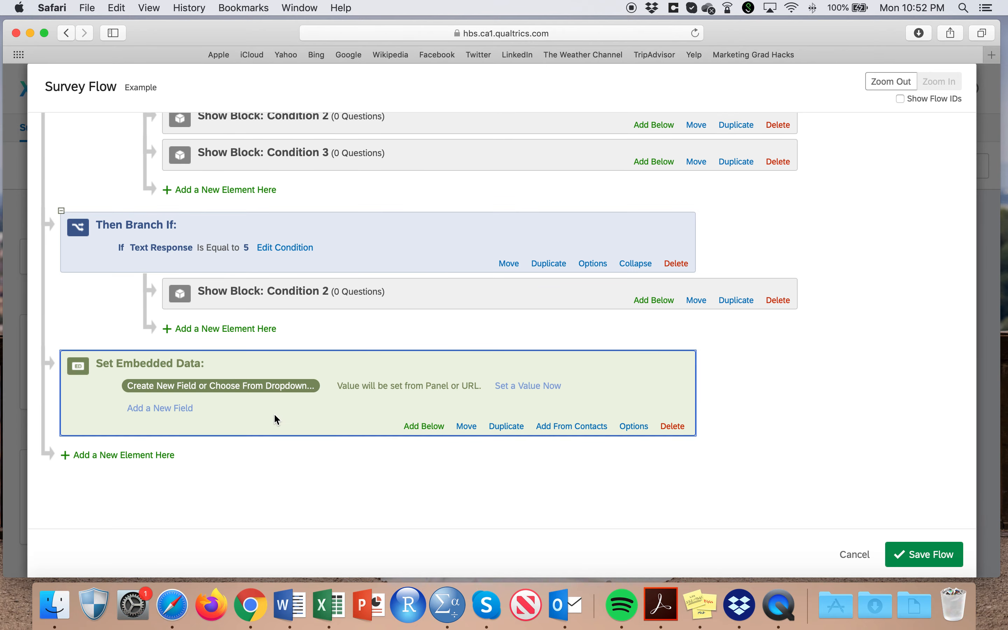
left_click(259, 389)
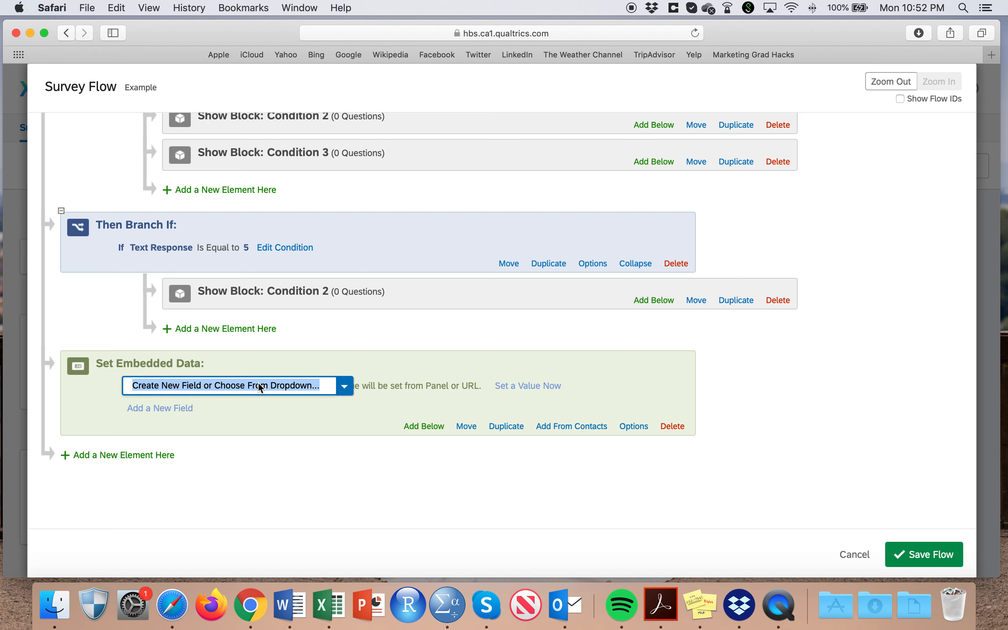
type("Condition")
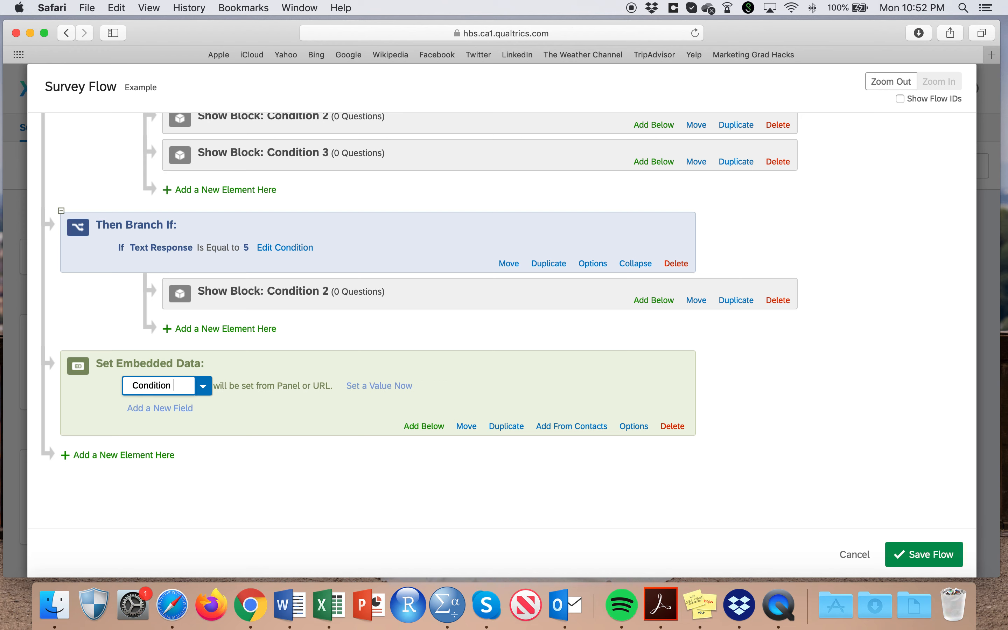
left_click(368, 388)
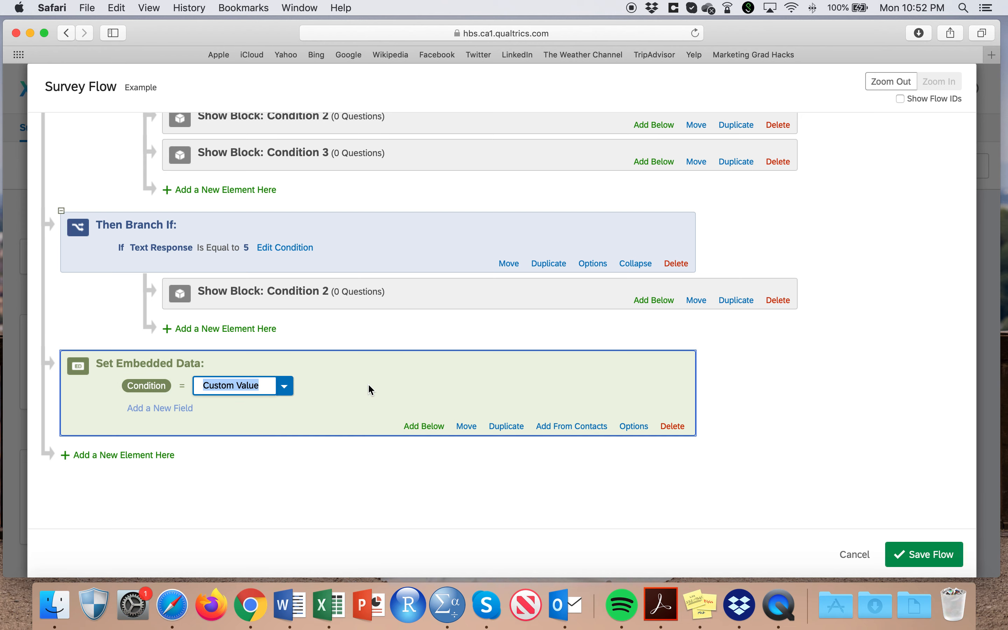
scroll(368, 385, "up", 3)
scroll(369, 385, "down", 3)
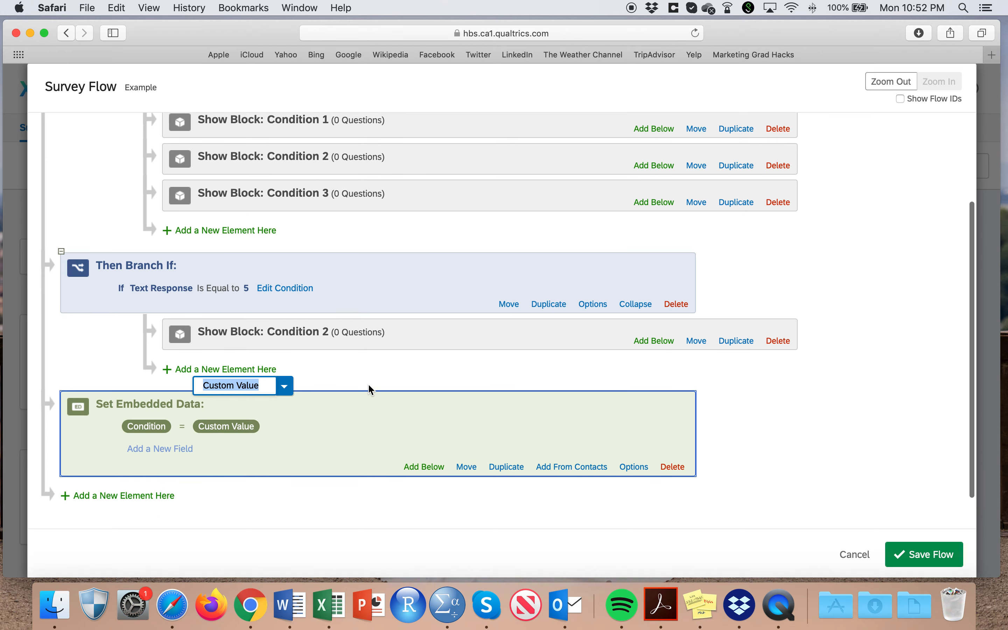
left_click(365, 388)
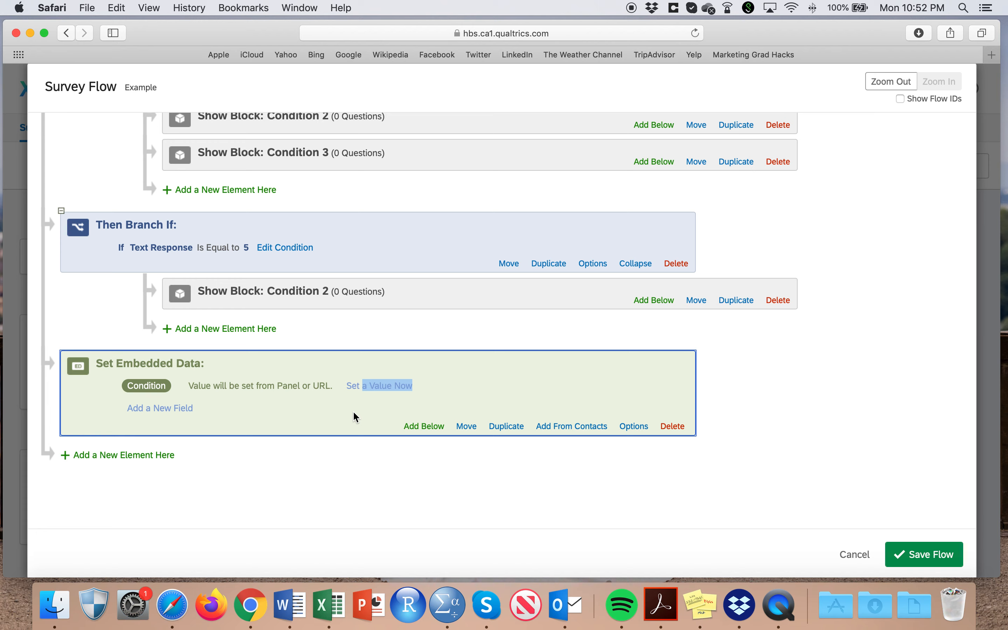
scroll(357, 416, "up", 4)
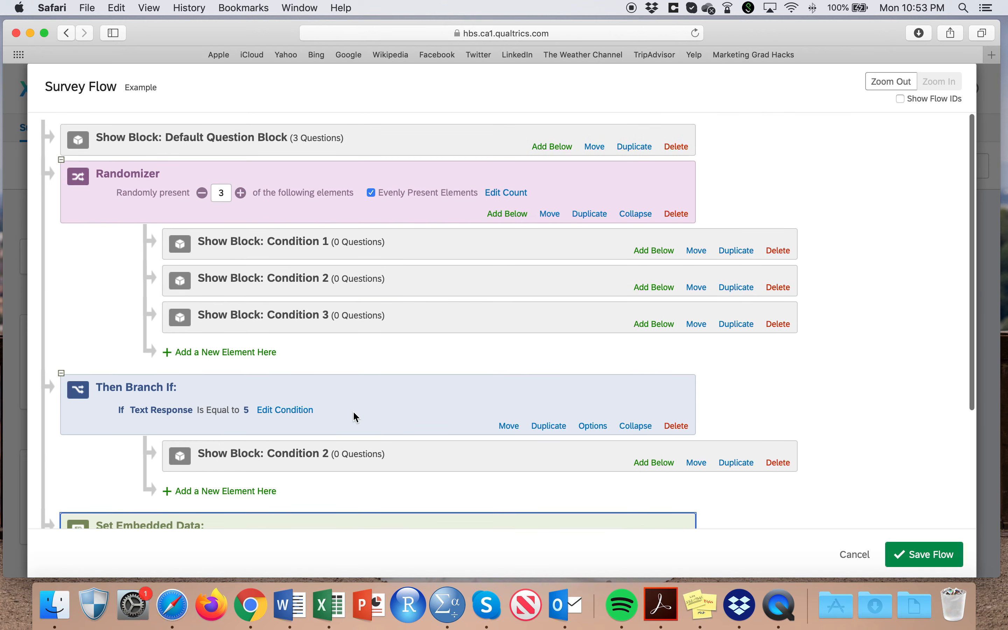
scroll(353, 413, "down", 4)
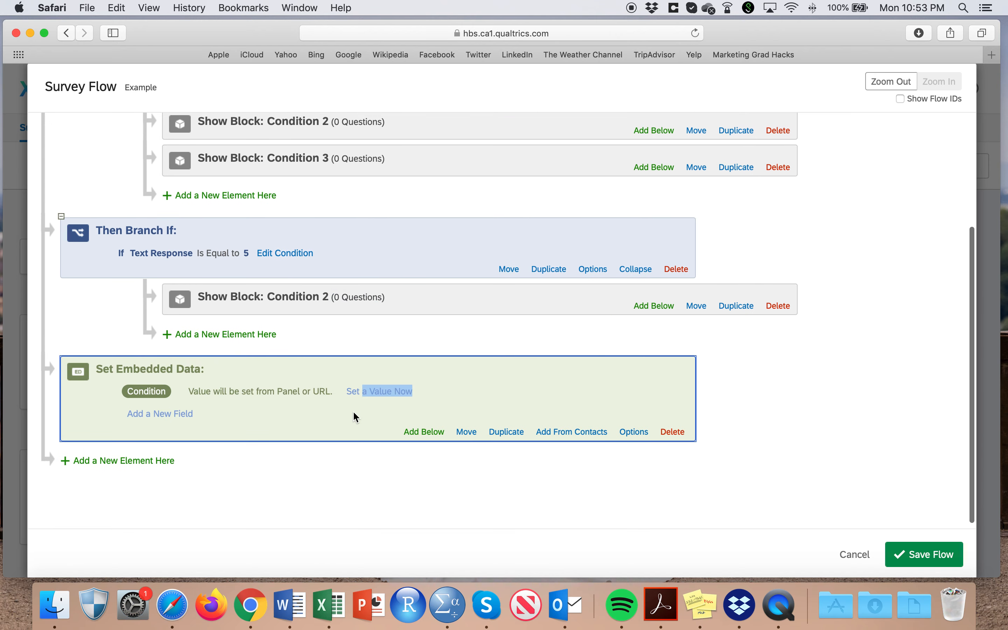
- Save the survey flow with its randomizer, conditional branch and embedded data, keeping all edits
scroll(353, 415, "up", 1)
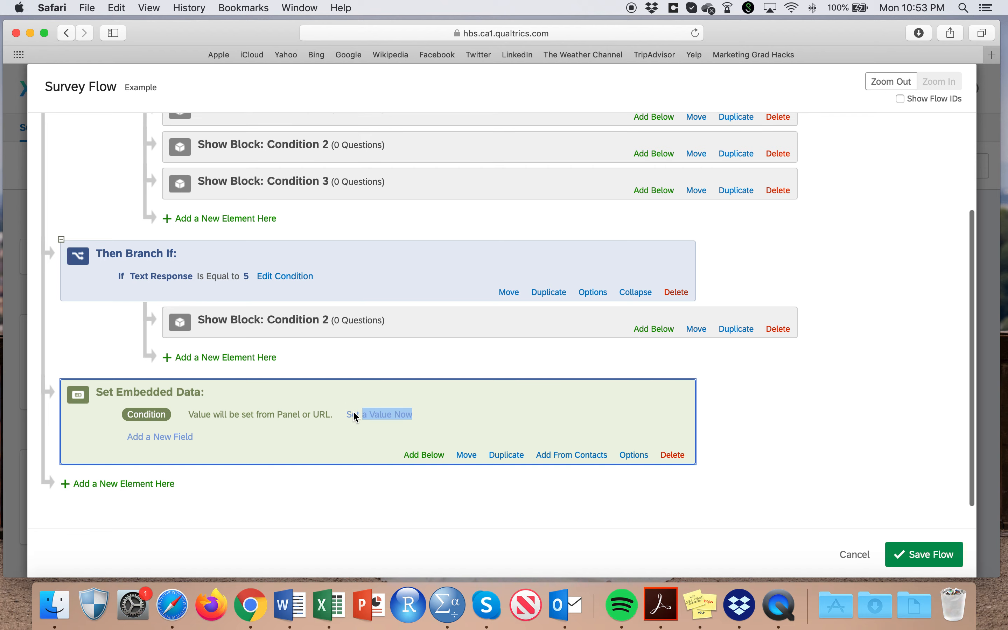
left_click(844, 551)
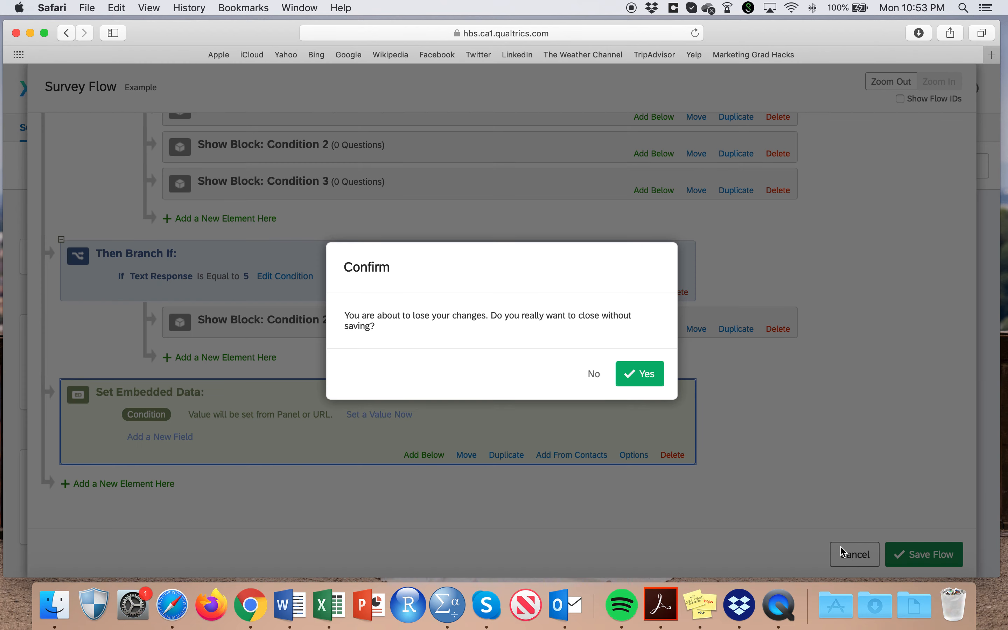
left_click(594, 374)
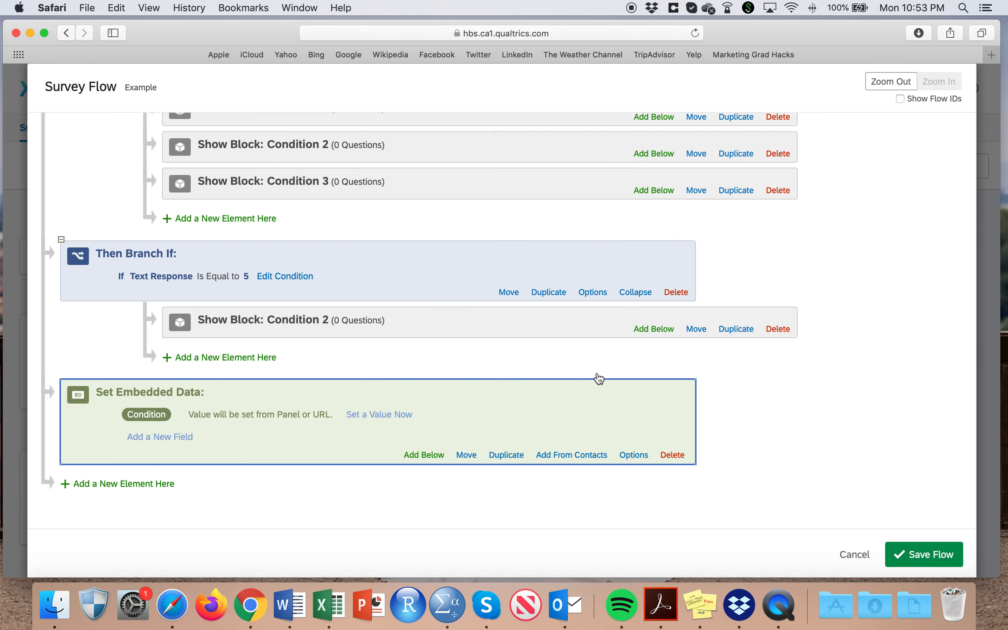
left_click(909, 556)
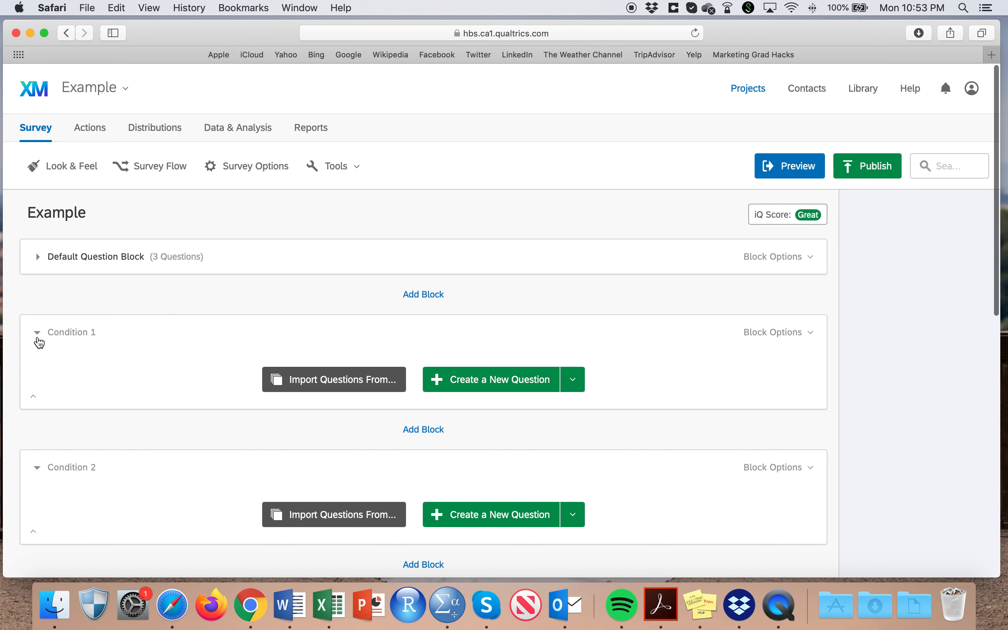
- Collapse the Condition 1, Condition 2 and Condition 3 blocks in the survey editor
left_click(37, 334)
left_click(38, 408)
left_click(37, 483)
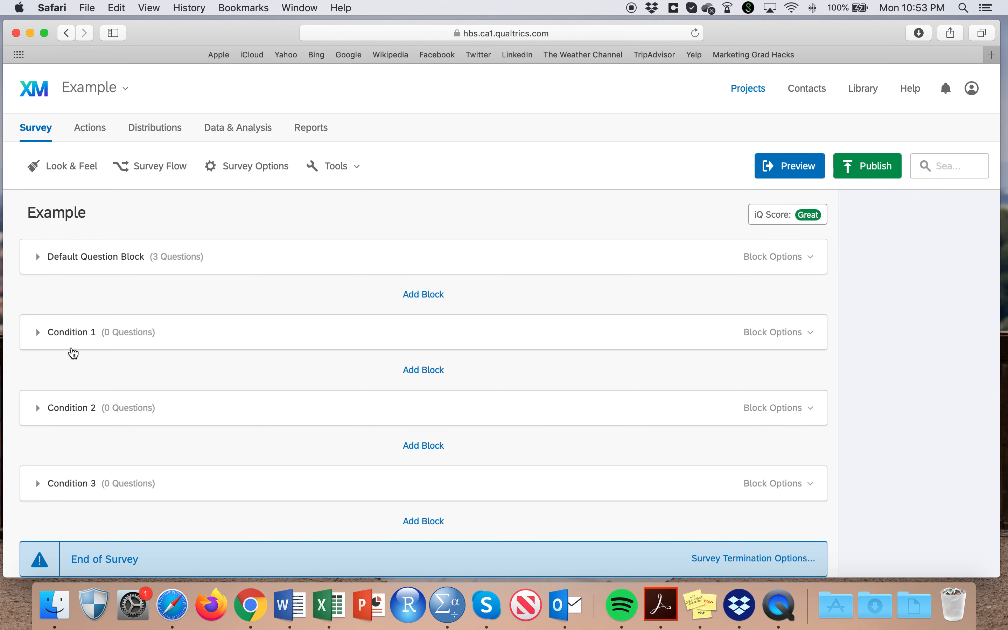
scroll(202, 442, "up", 1)
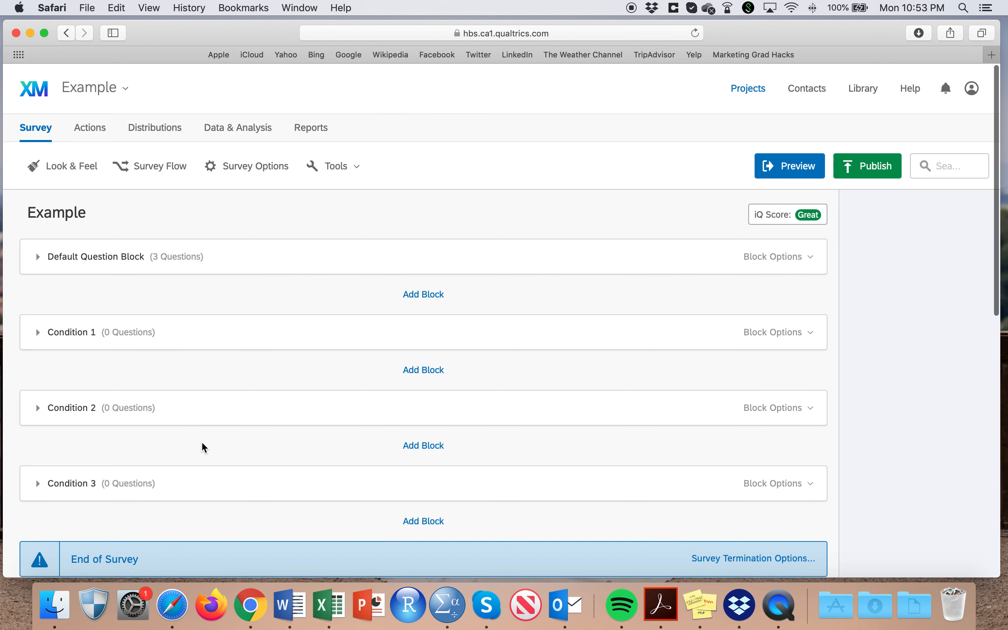
- Generate a single reusable anonymous link for distributing the survey and select its full URL
left_click(144, 129)
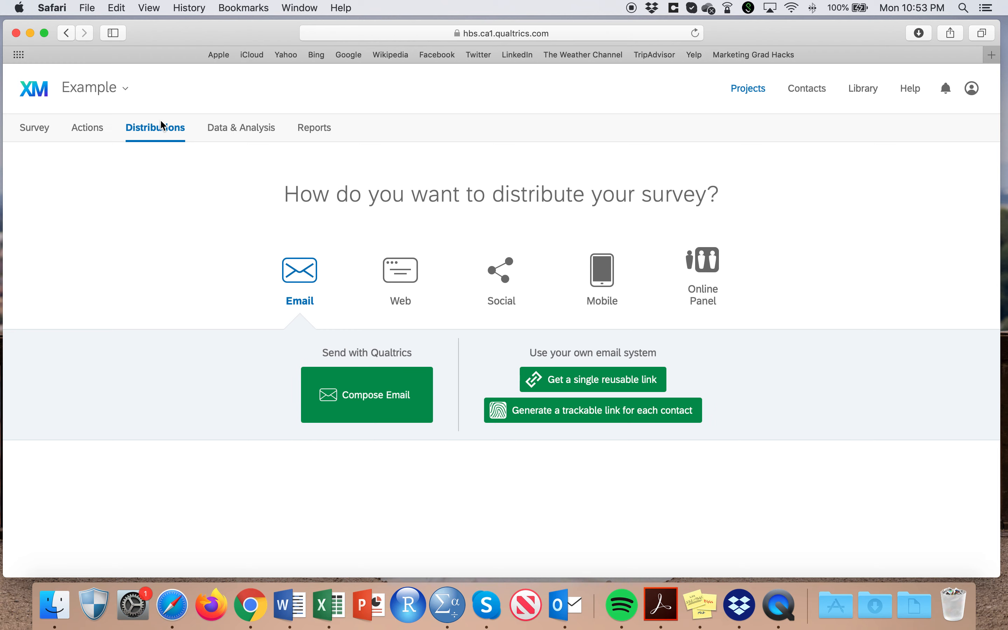
left_click(554, 381)
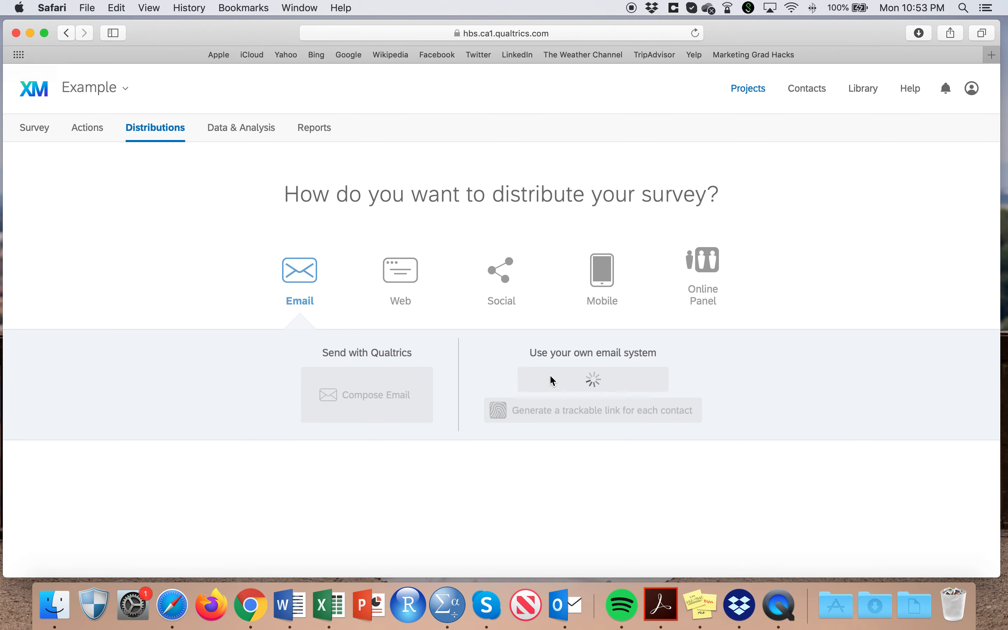
left_click_drag(746, 324, 442, 316)
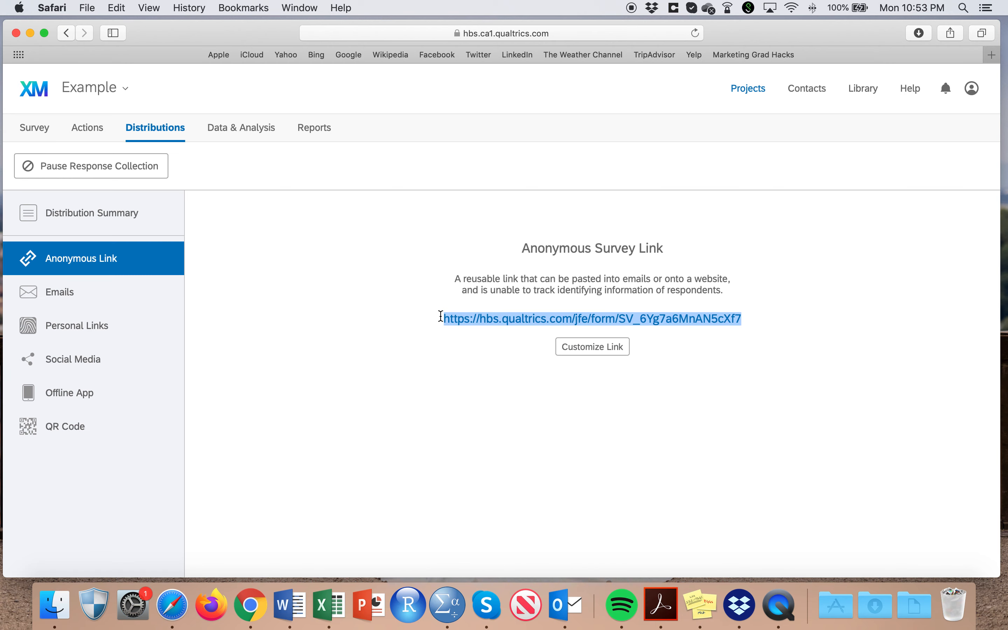
scroll(441, 315, "down", 1)
scroll(441, 315, "up", 1)
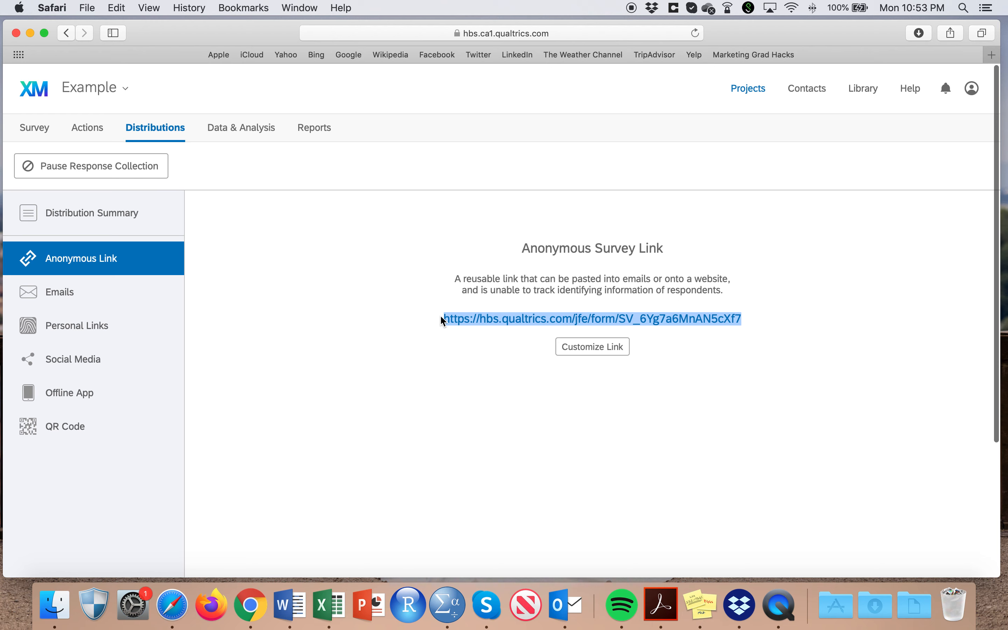
scroll(440, 316, "down", 1)
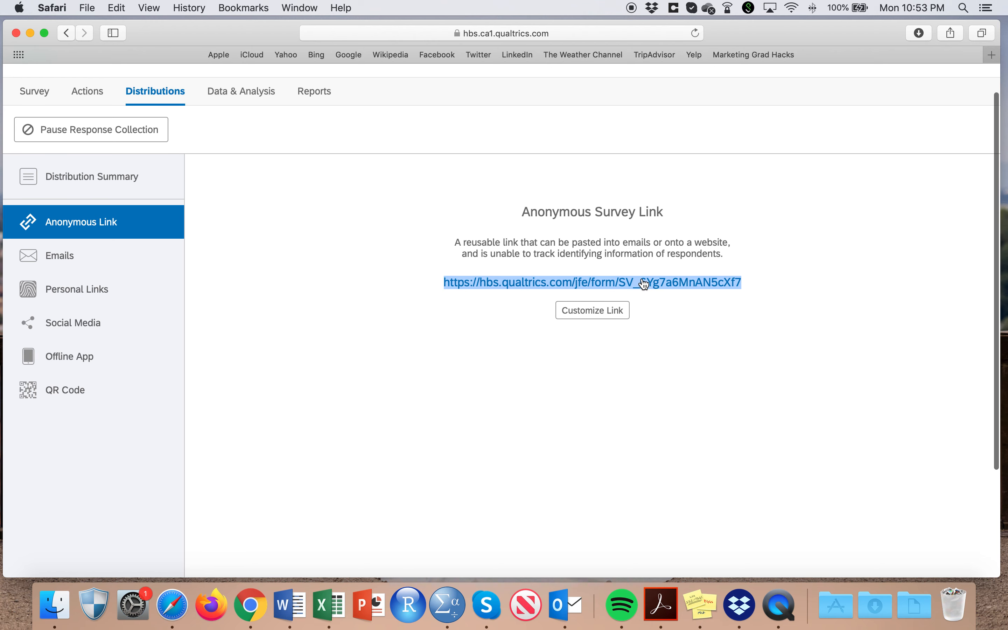
scroll(644, 284, "up", 1)
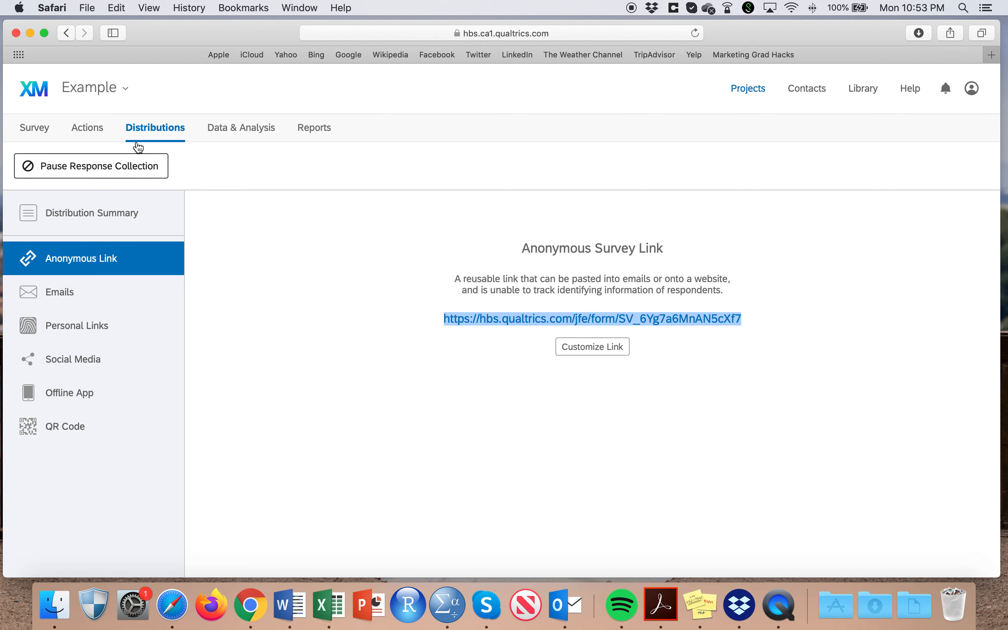
- Start an export of the survey's response data and choose the SPSS format
left_click(213, 126)
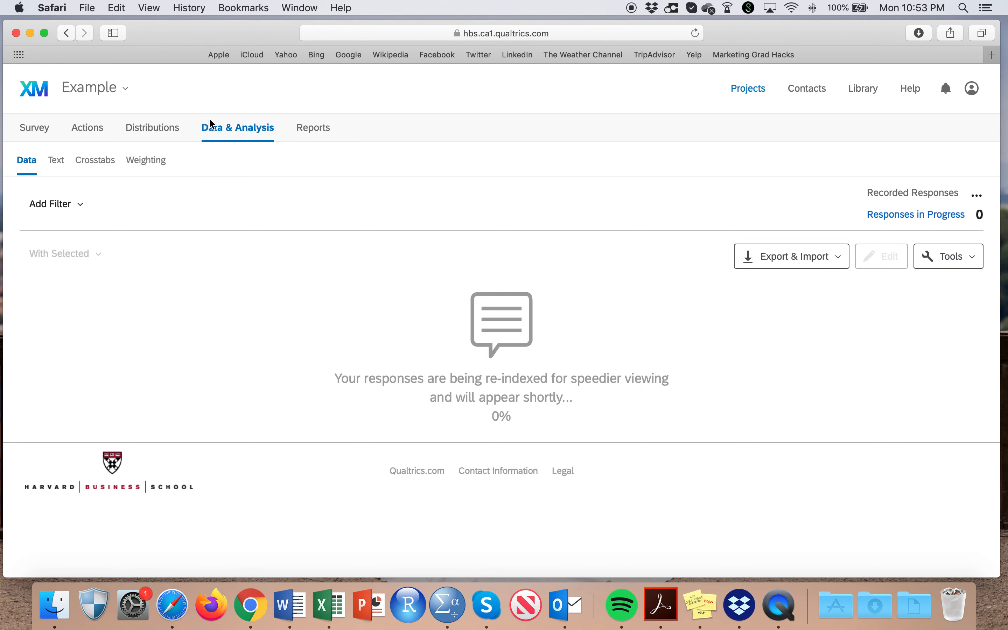
left_click(824, 258)
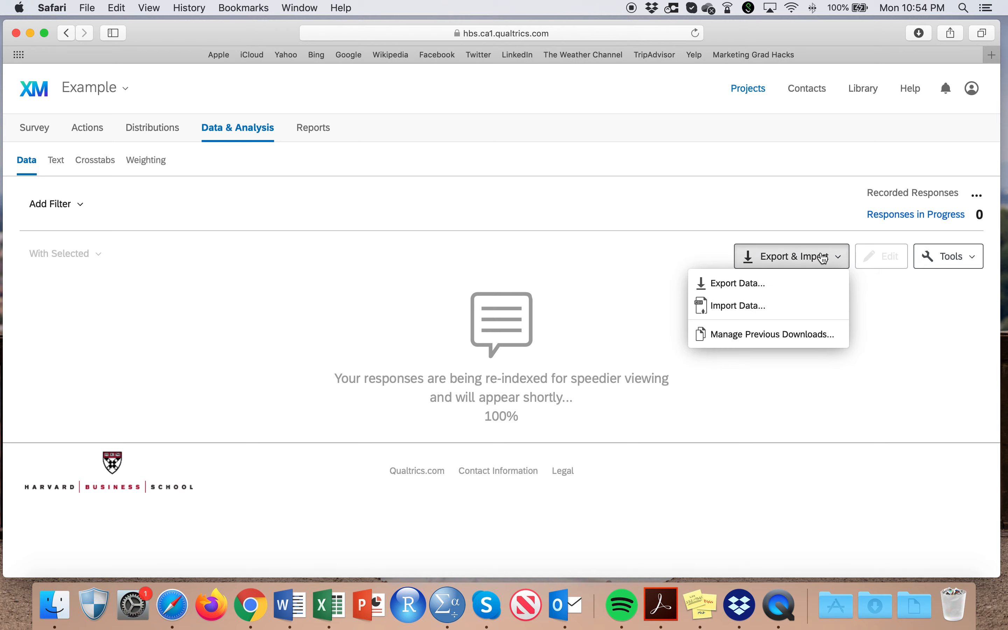
left_click(802, 282)
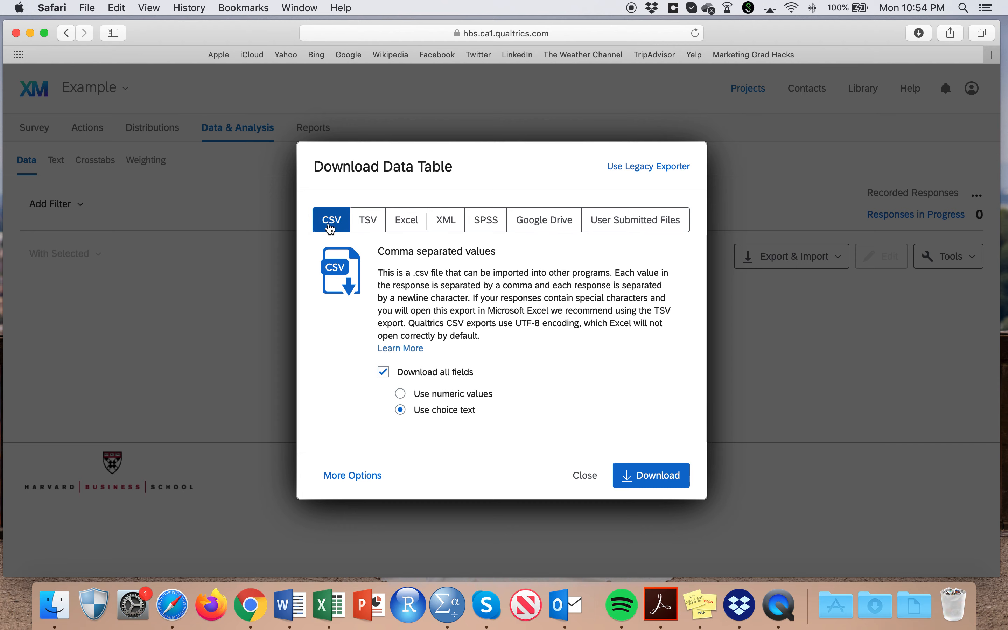
left_click(486, 220)
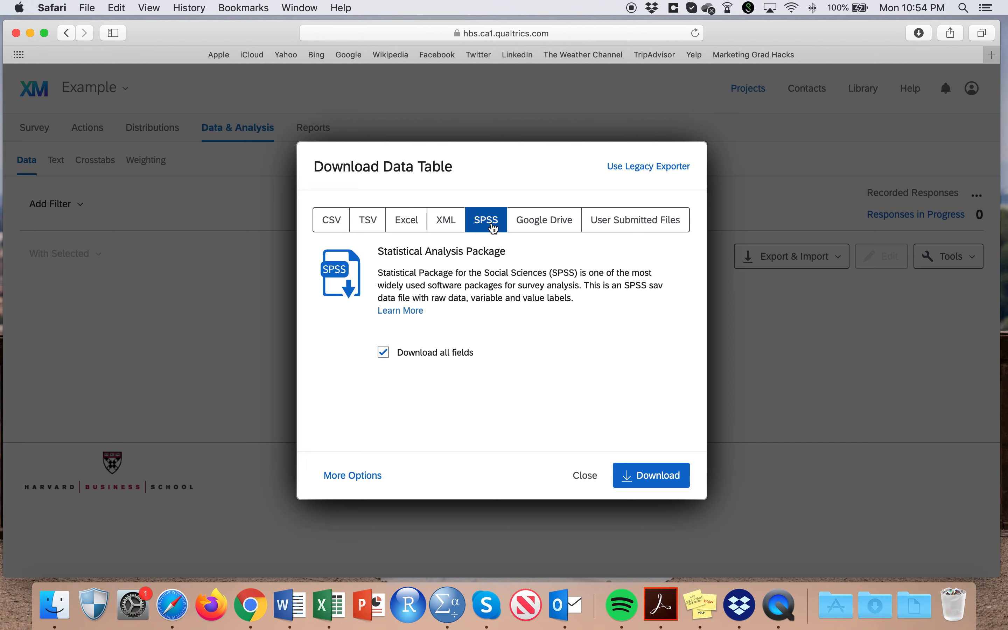
- Expand the additional SPSS export options and enable exporting viewing order data for randomized surveys
left_click(353, 477)
scroll(458, 422, "down", 3)
scroll(457, 421, "up", 3)
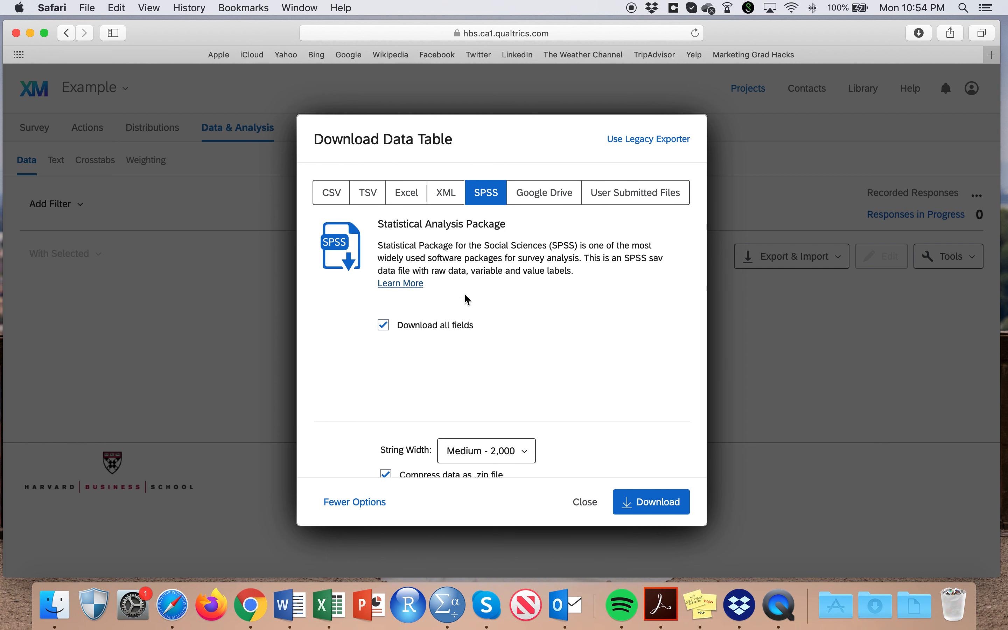
scroll(466, 318, "down", 5)
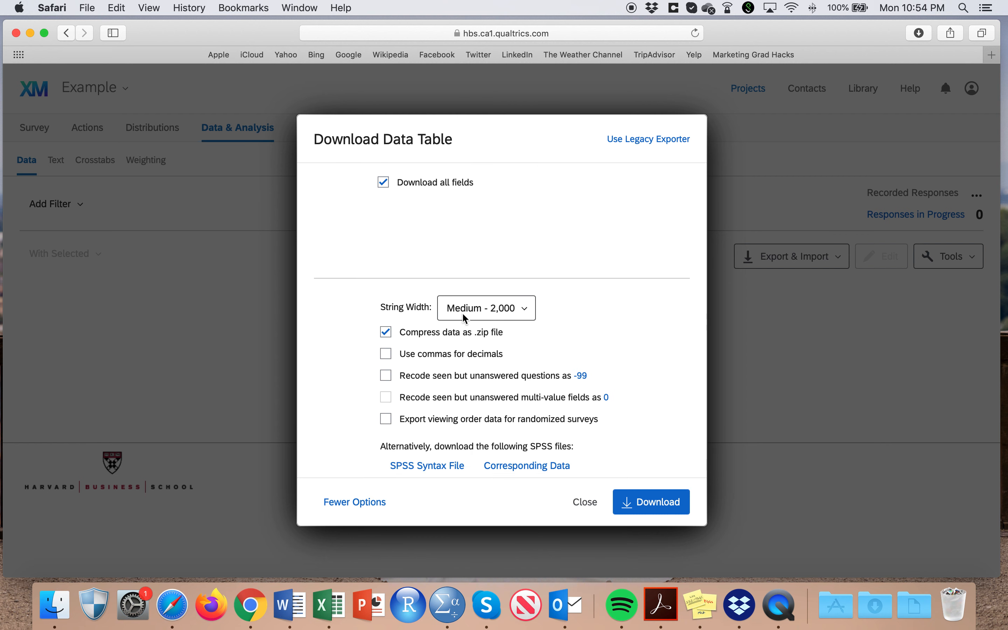
left_click(388, 400)
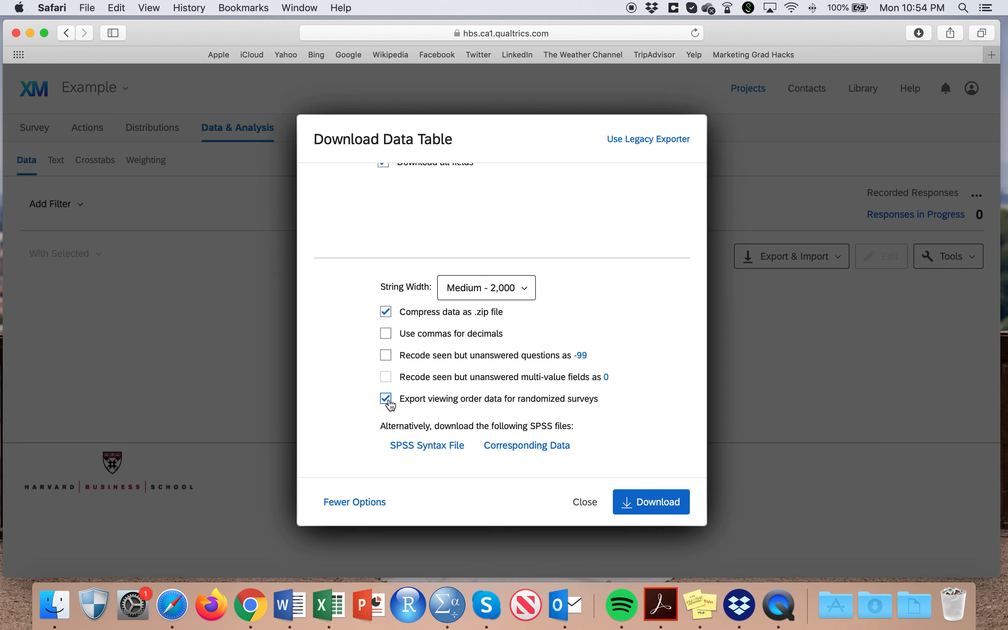
left_click_drag(603, 403, 402, 396)
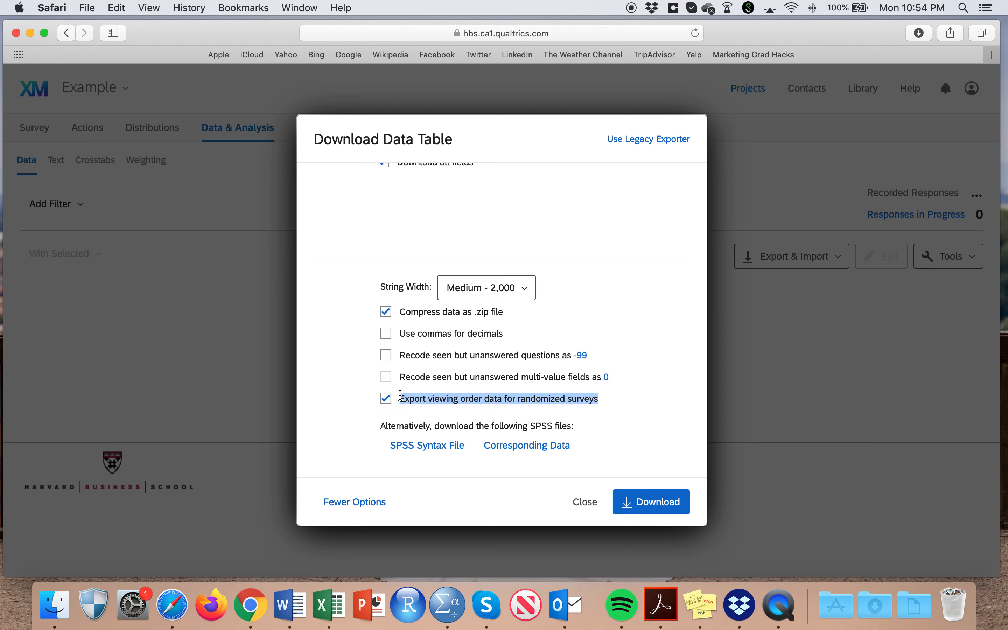
scroll(406, 406, "up", 1)
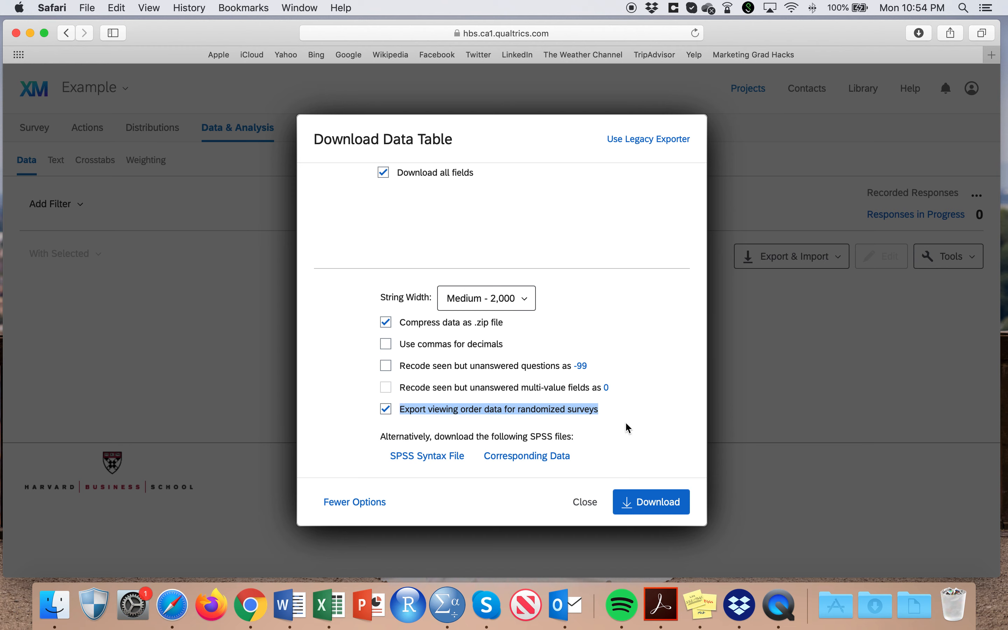
scroll(391, 418, "up", 10)
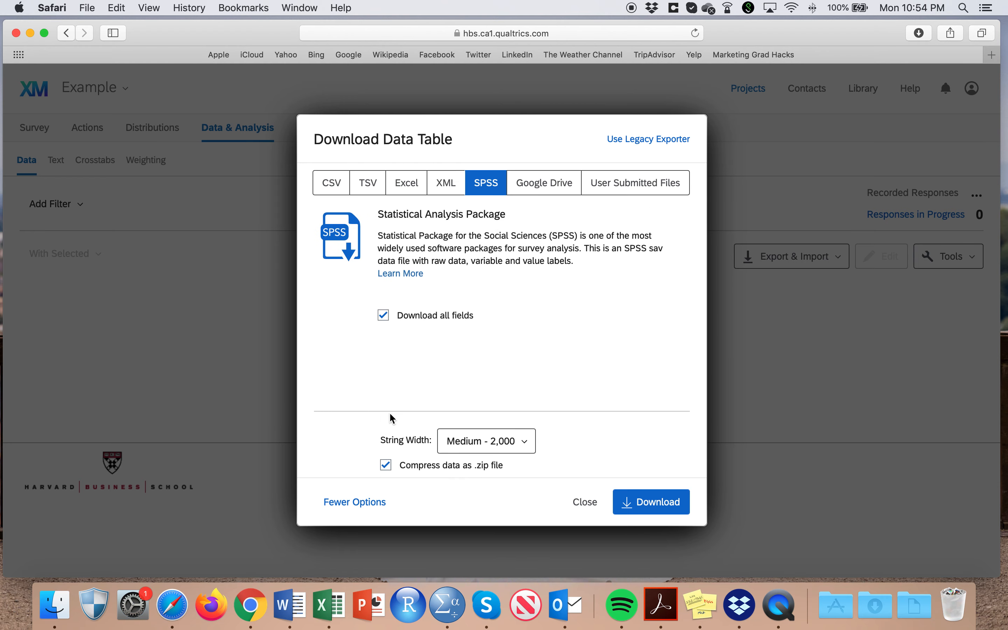
- Try the legacy exporter's SPSS format with viewing order data for randomized surveys enabled, and close the export without downloading
left_click(666, 146)
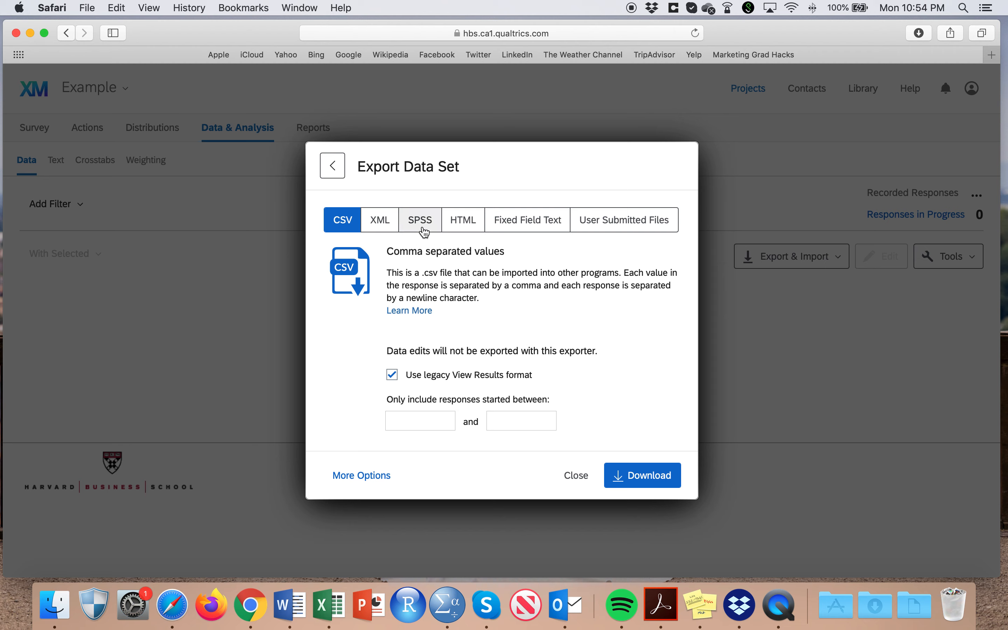
left_click(422, 227)
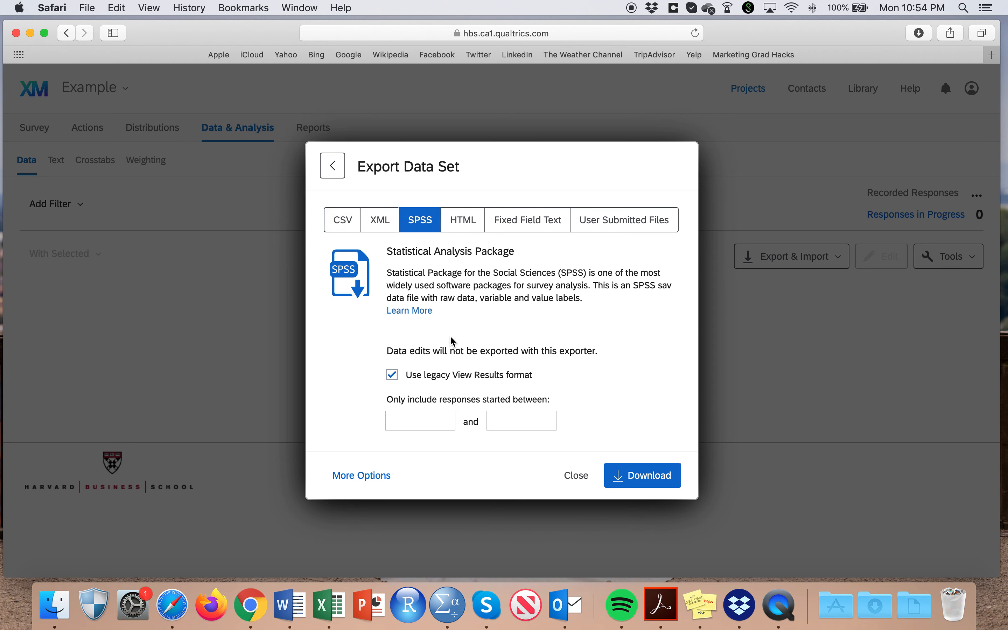
left_click(385, 476)
scroll(458, 391, "down", 4)
scroll(469, 394, "down", 2)
left_click(396, 329)
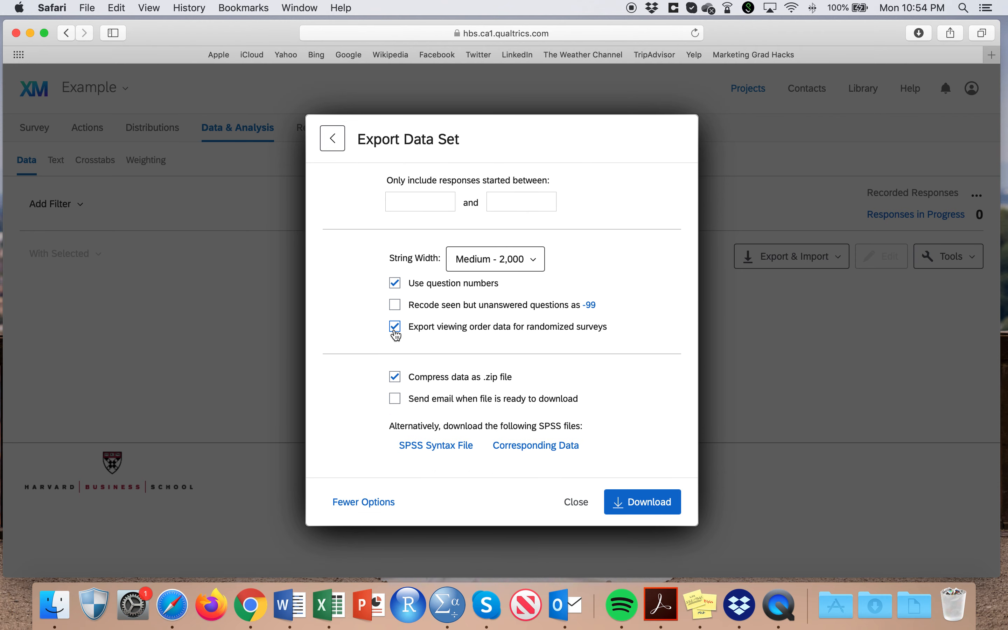
scroll(396, 335, "up", 5)
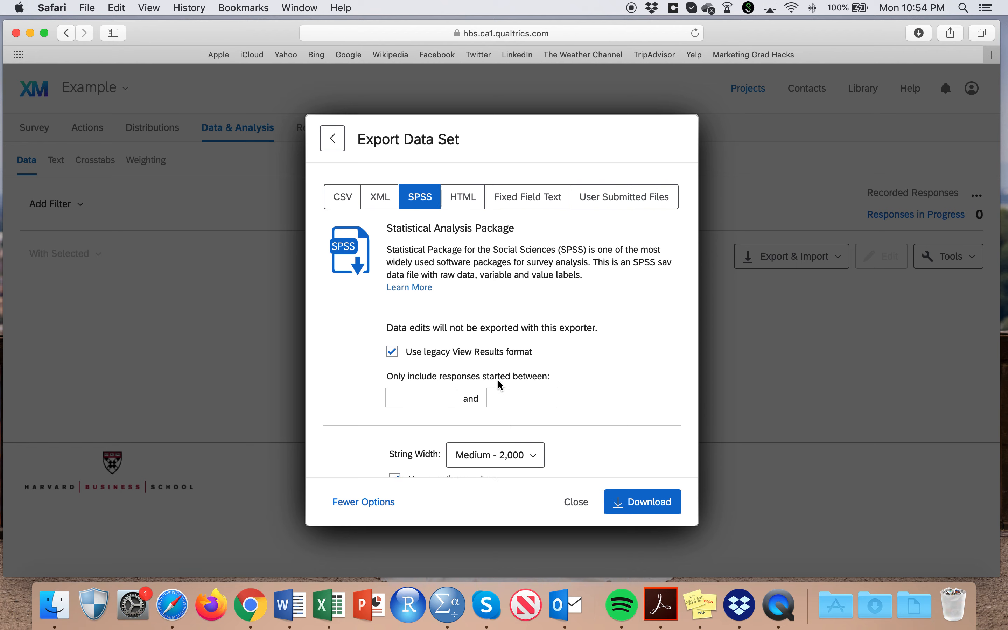
left_click(333, 139)
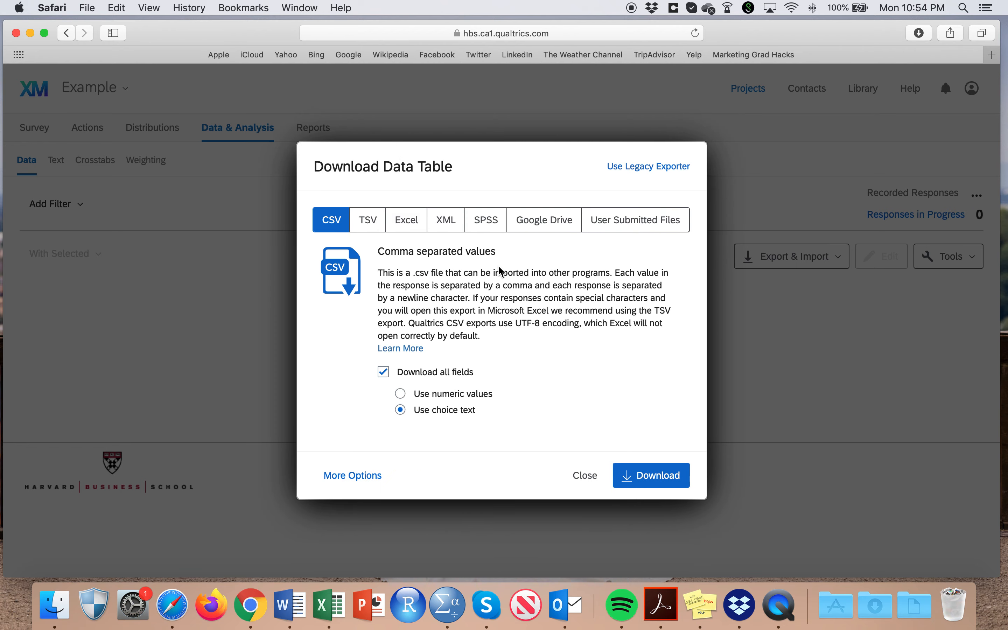
left_click(585, 483)
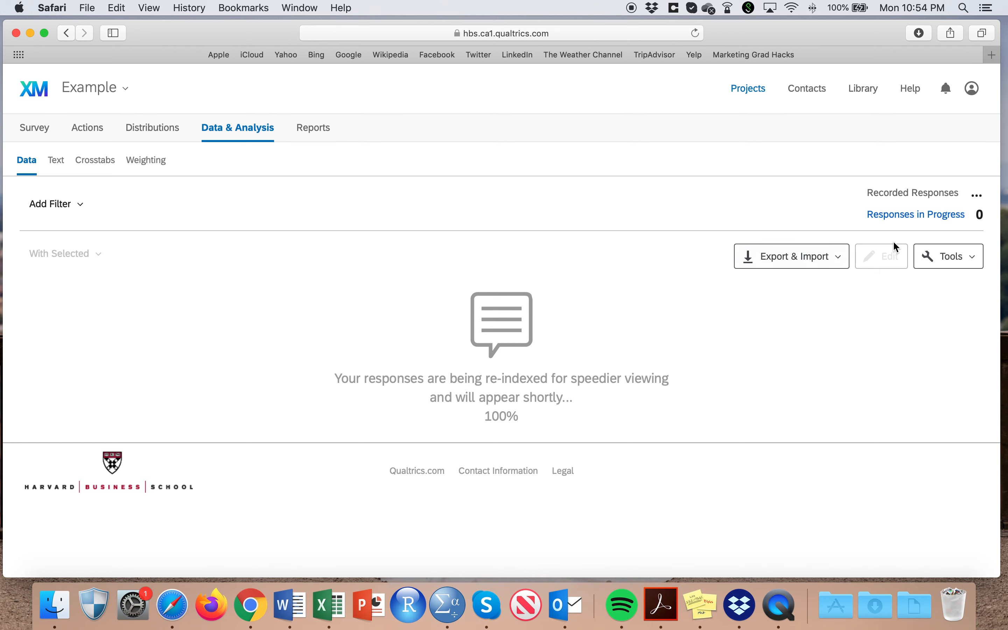
- Return to the projects list and shrink the browser window slightly
left_click(955, 258)
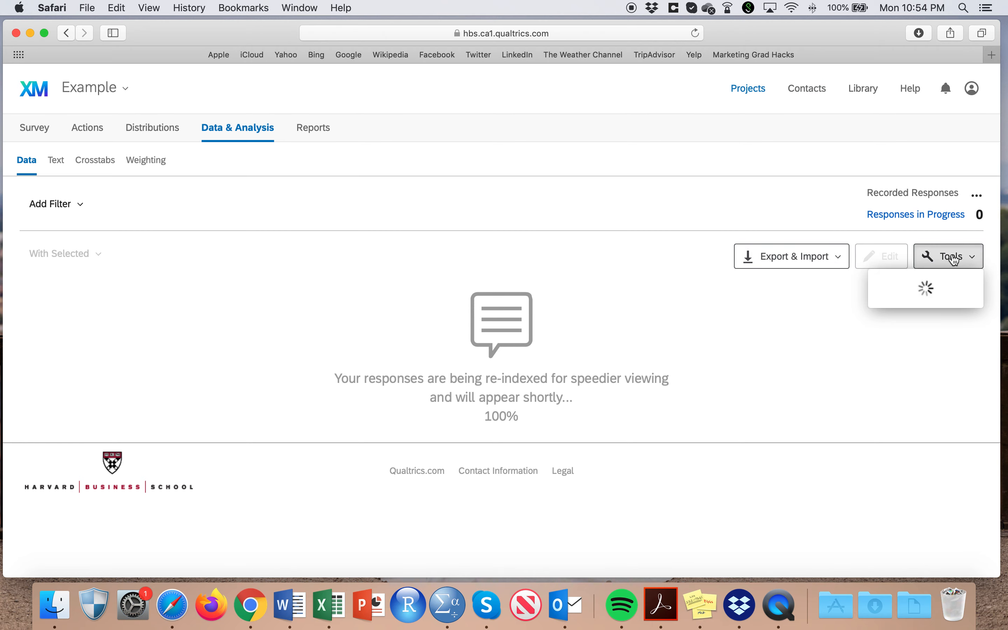
left_click(756, 88)
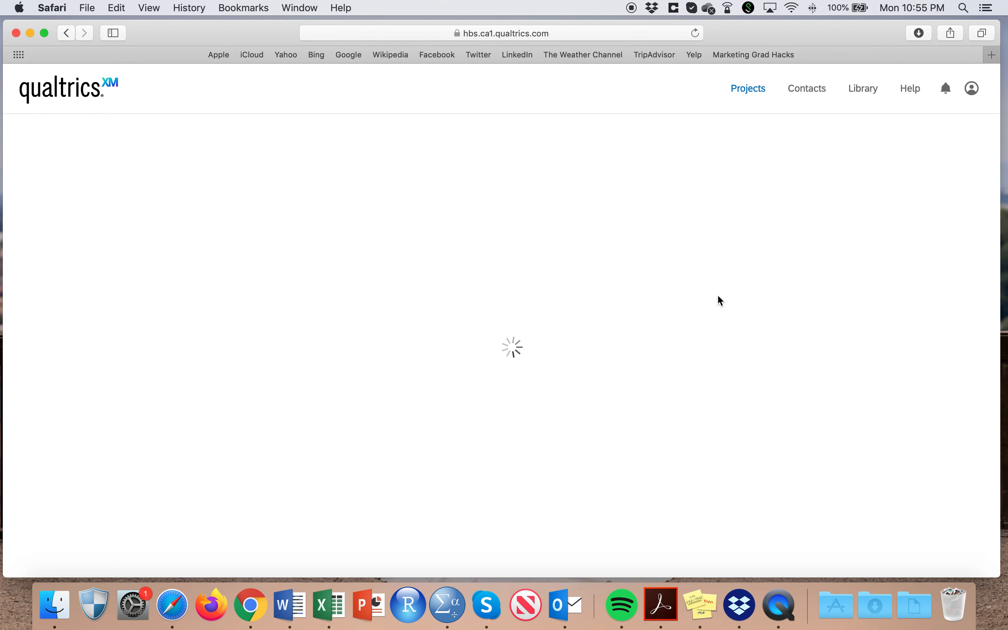
scroll(722, 301, "down", 3)
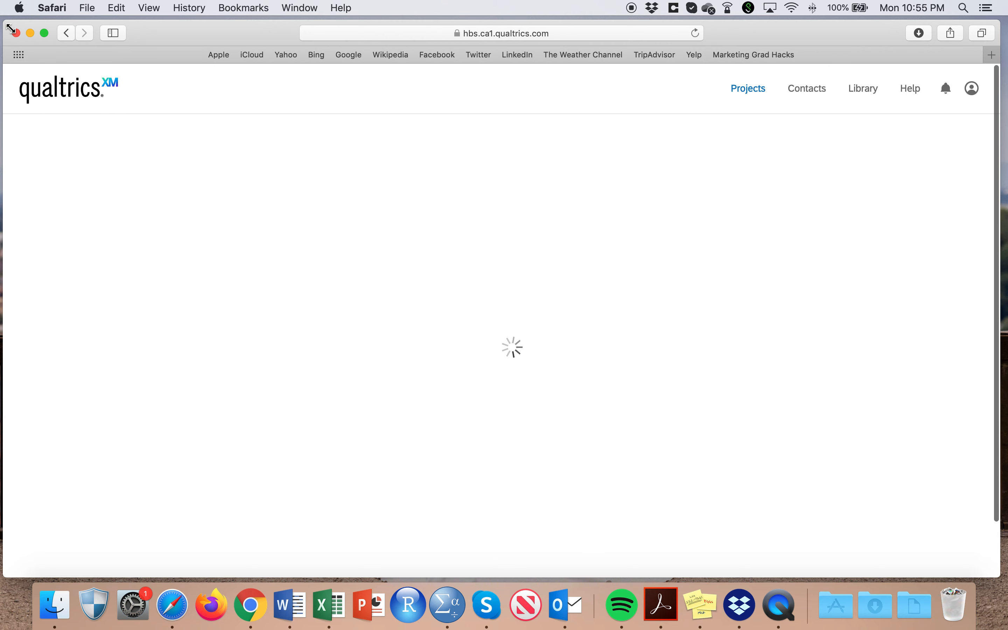
left_click_drag(10, 28, 31, 39)
left_click_drag(191, 50, 175, 44)
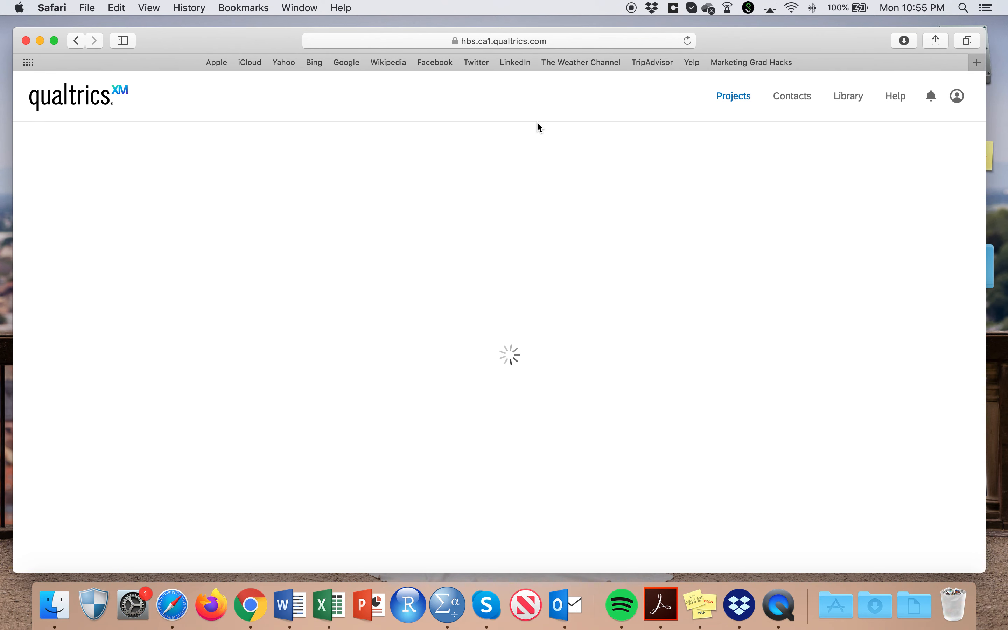
left_click(749, 103)
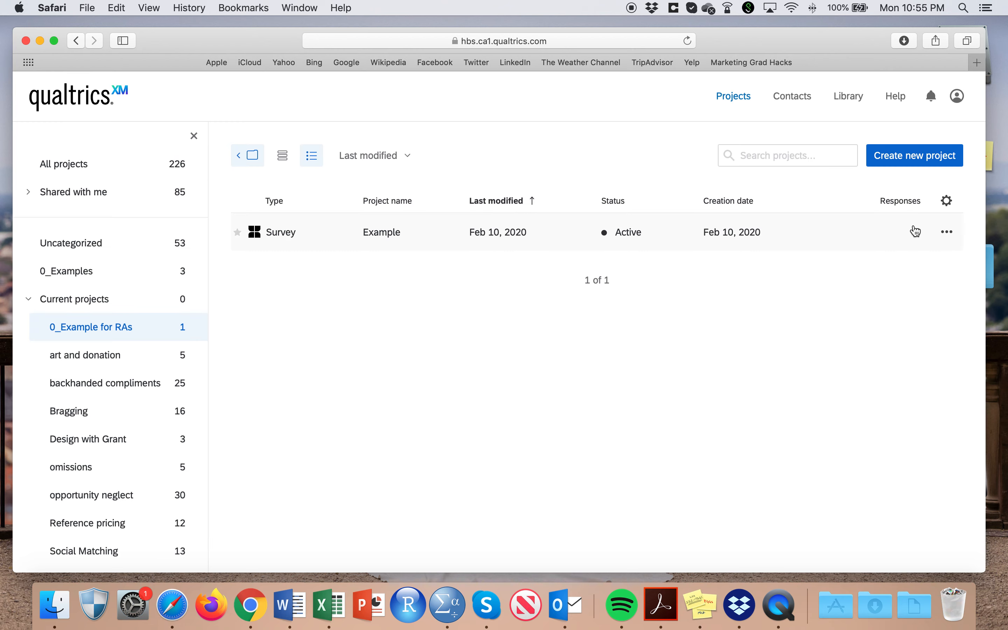
- Bring up the Pause Response Collection options for the Example survey and dismiss them without pausing
left_click(948, 233)
left_click(827, 229)
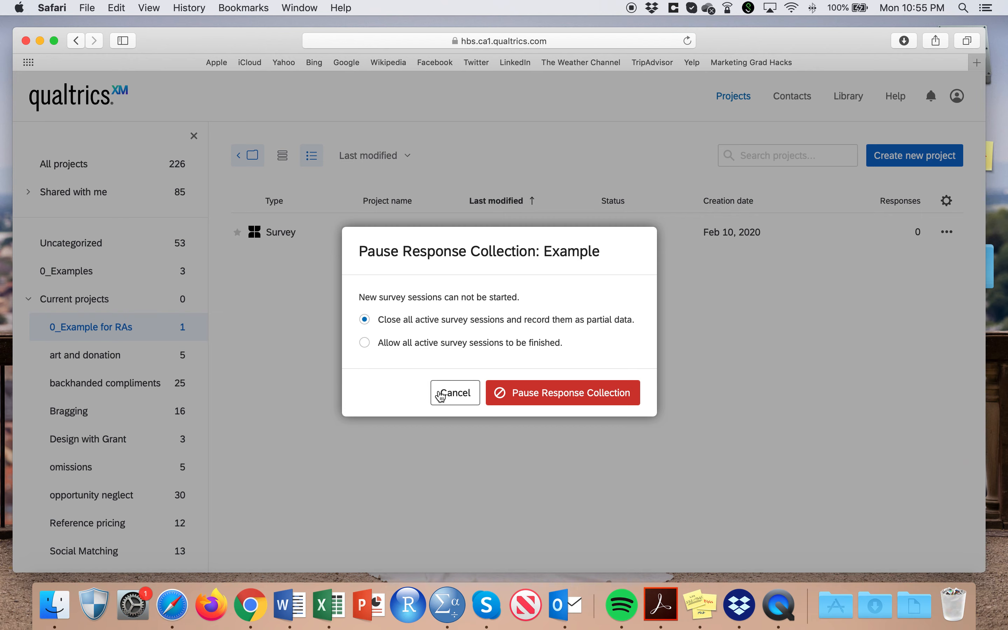
left_click(454, 392)
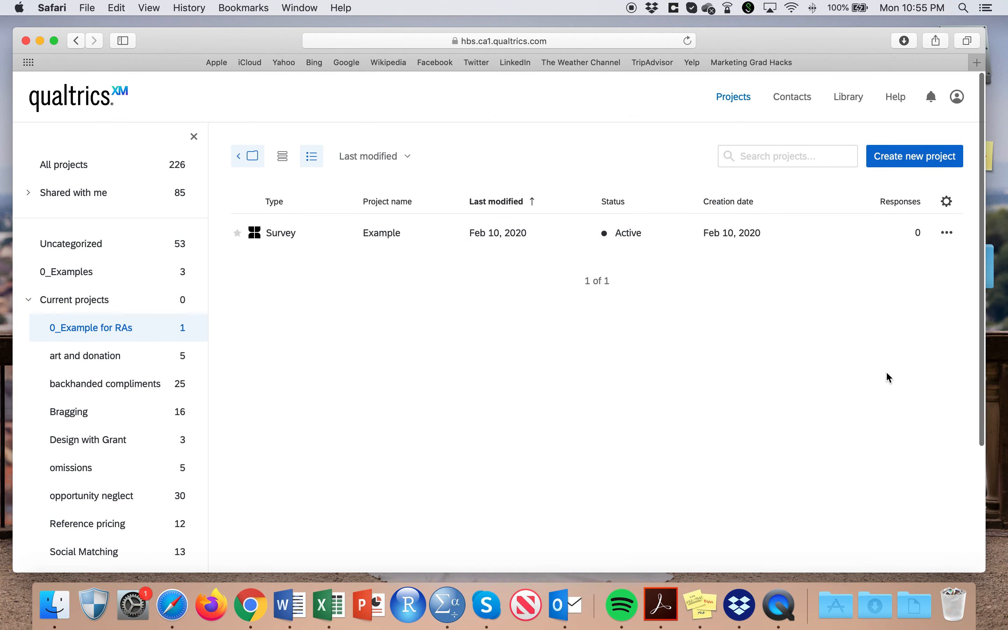
- Bring up collaboration settings for the Example project, pick a colleague from the username suggestions, and cancel without adding them
left_click(948, 234)
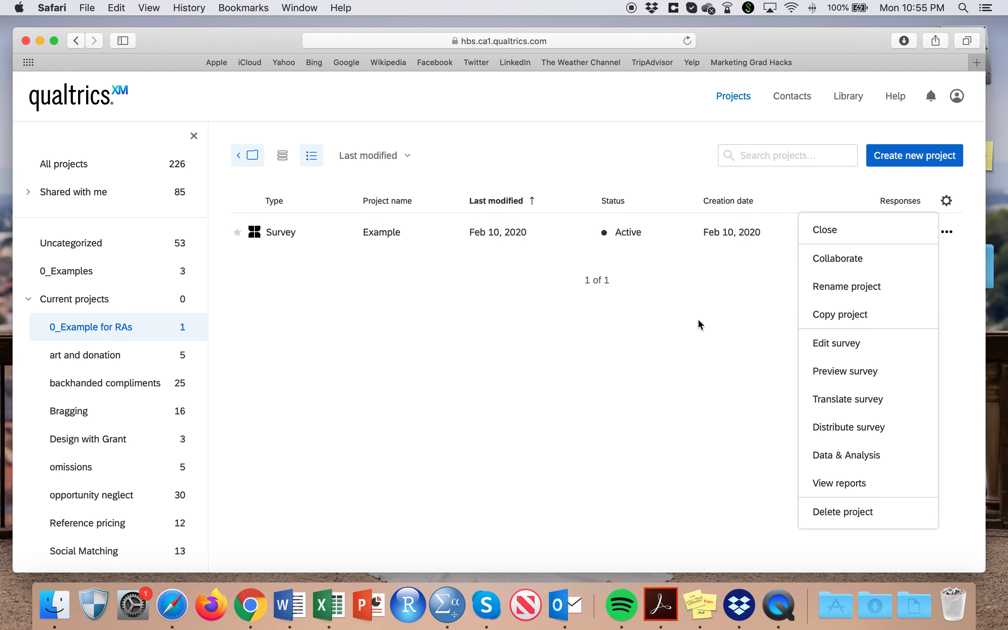
left_click(854, 259)
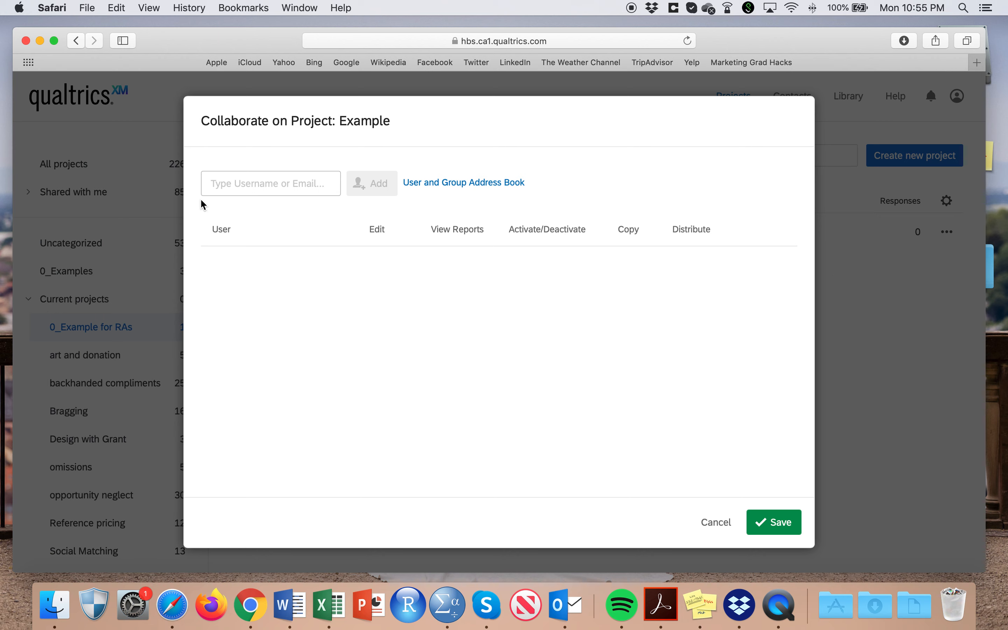
left_click(279, 177)
type("eke")
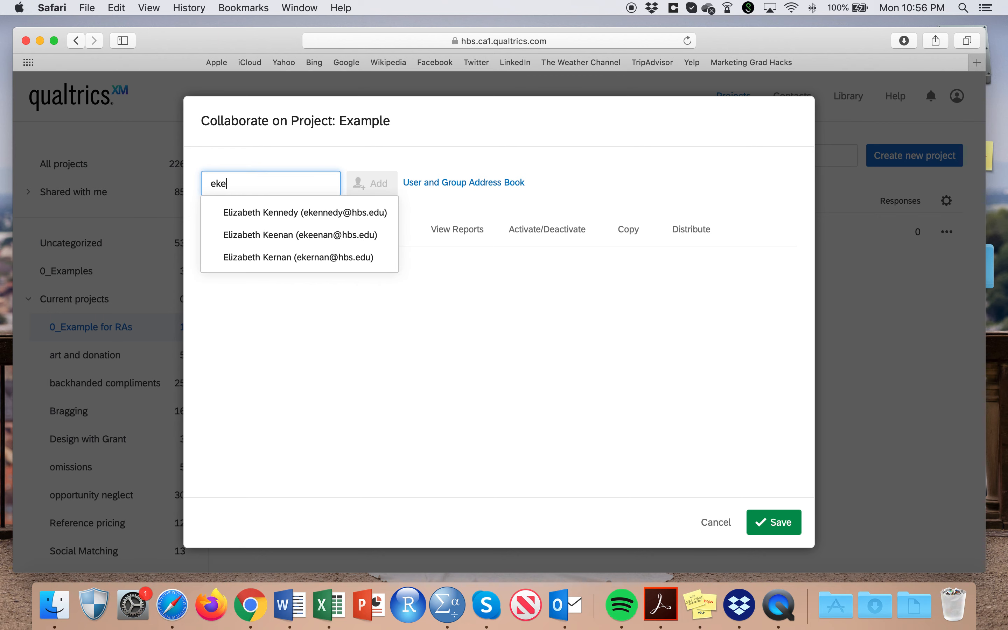
left_click(280, 245)
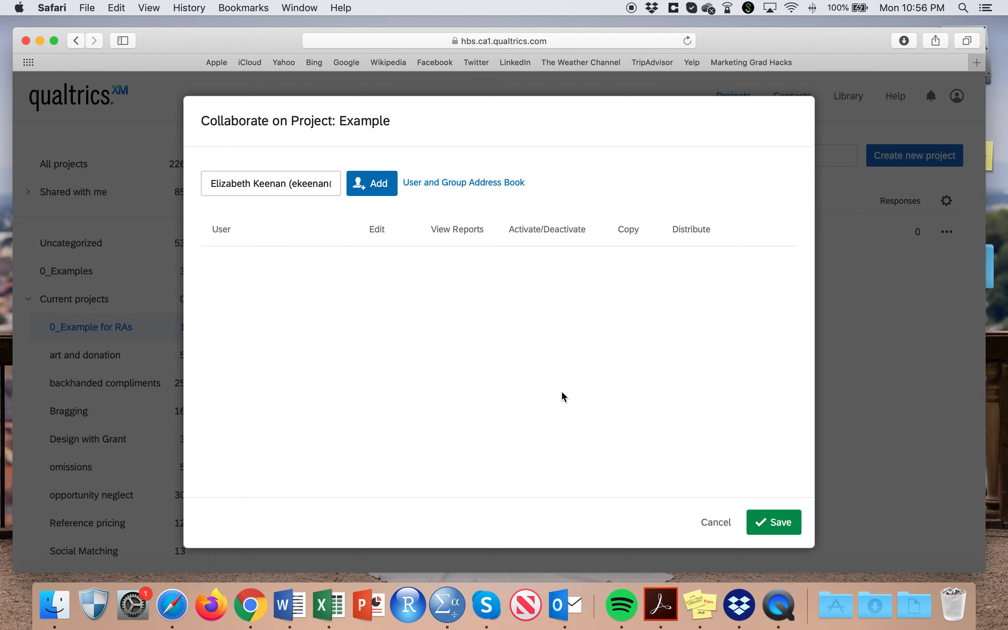
left_click(703, 523)
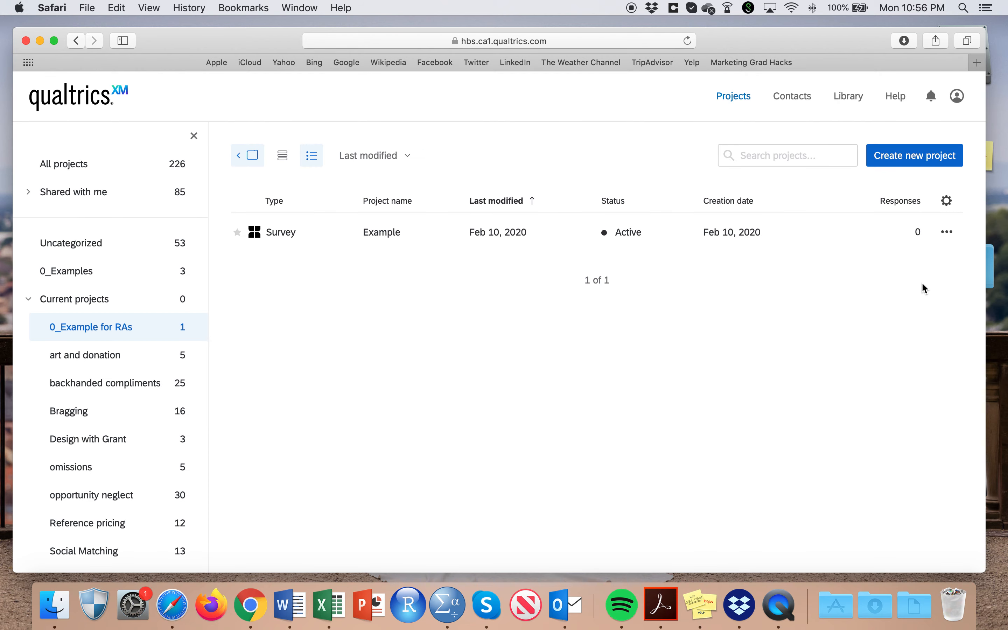
- Show the Example survey's project actions, including Copy project, and dismiss them without choosing one
left_click(947, 235)
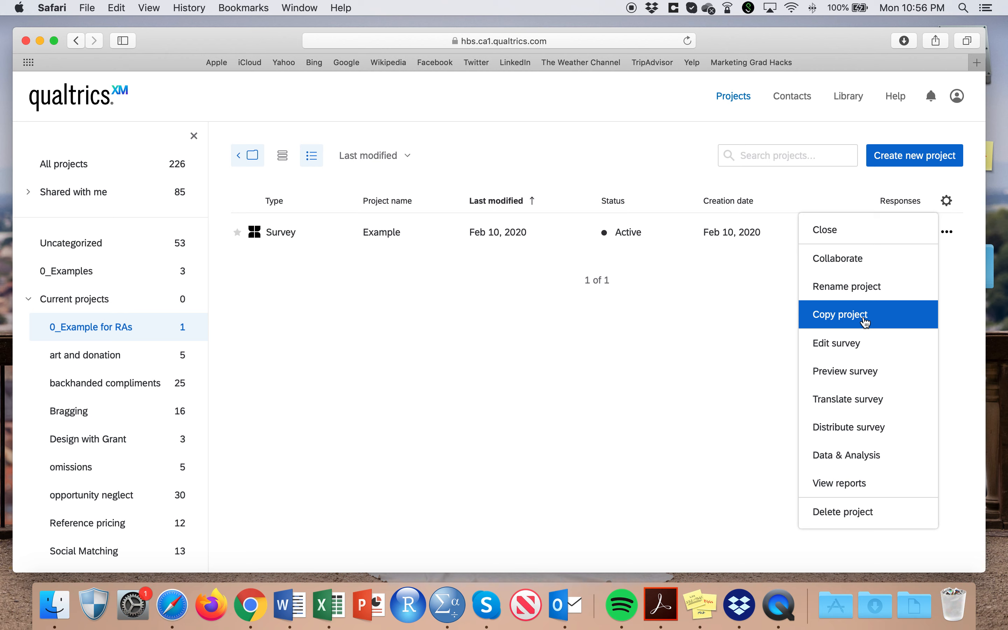
left_click(578, 378)
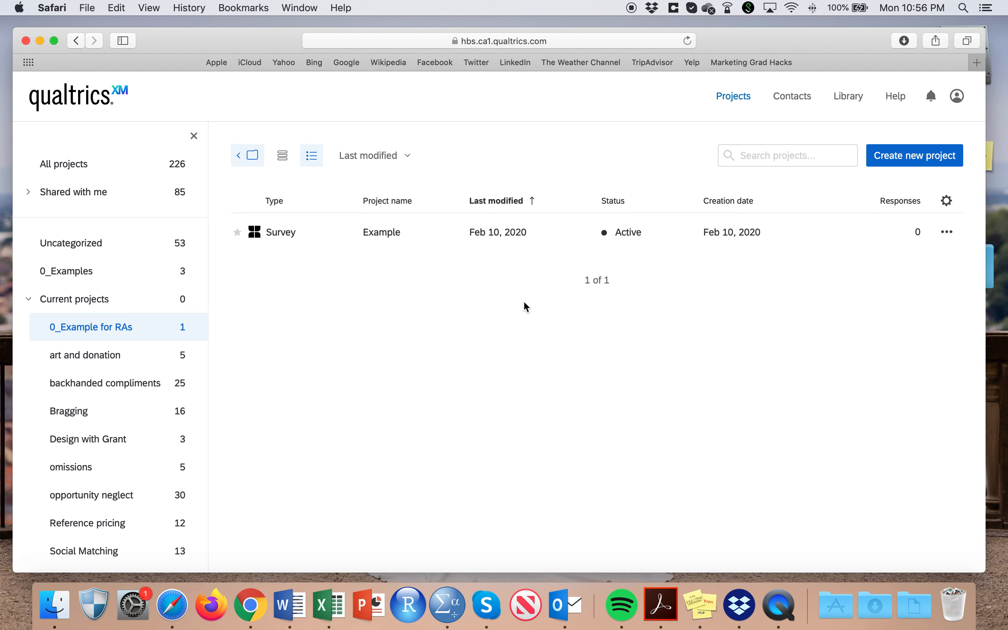
scroll(656, 499, "down", 2)
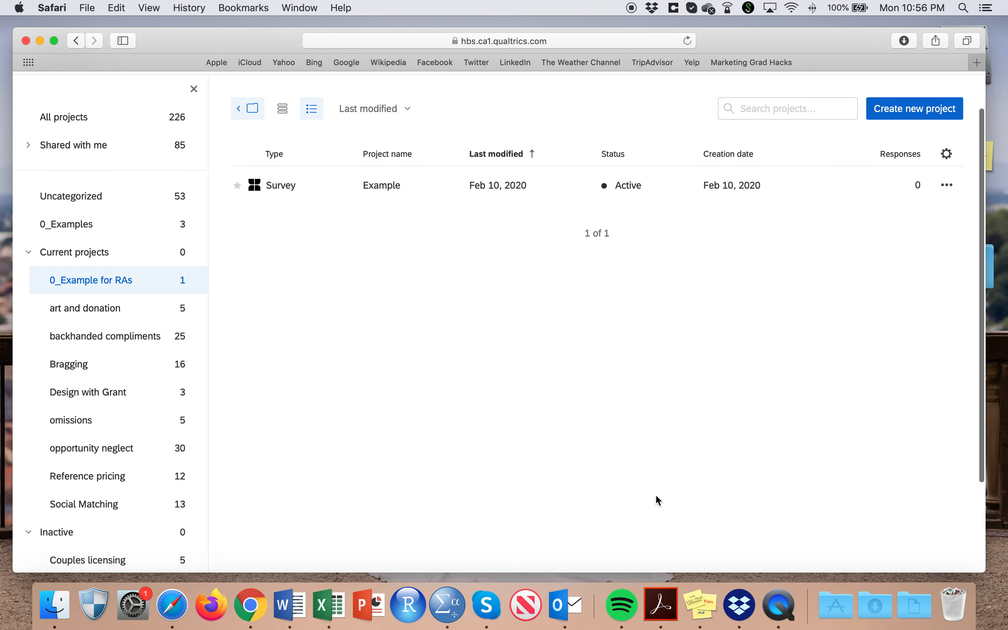
scroll(656, 499, "up", 2)
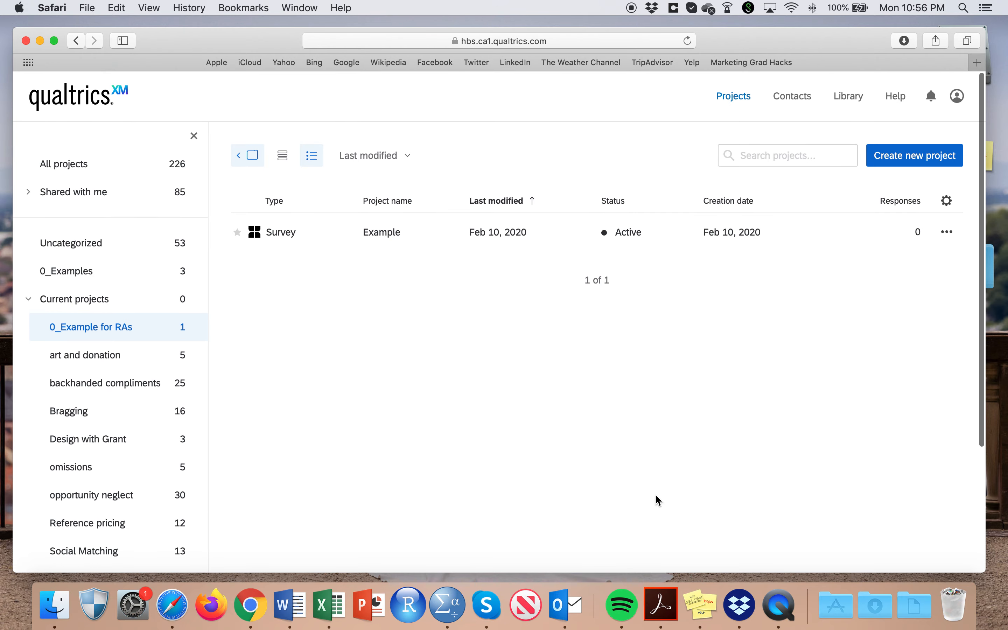